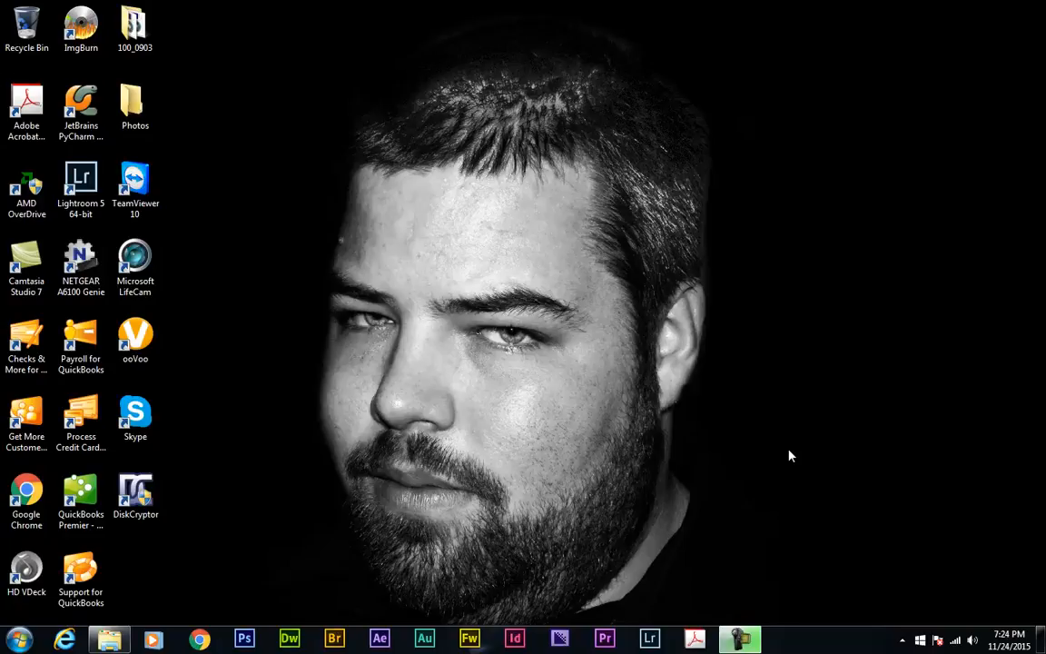
Launch Lightroom 5 and start a photo import from the Filemail.com - pics folder in Downloads.
double_click(80, 185)
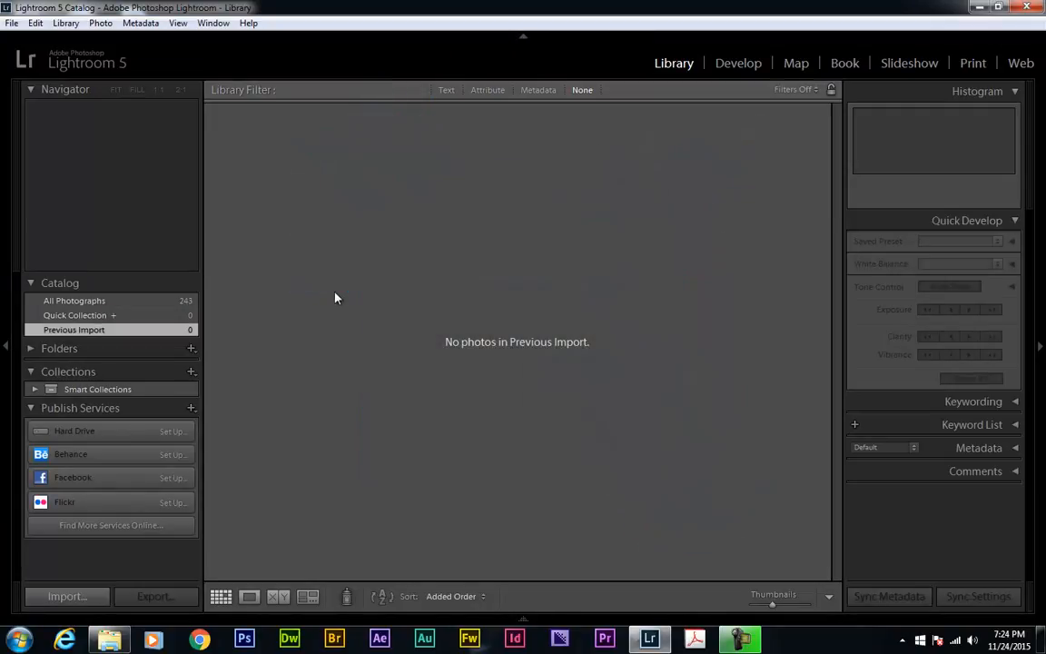
left_click(68, 595)
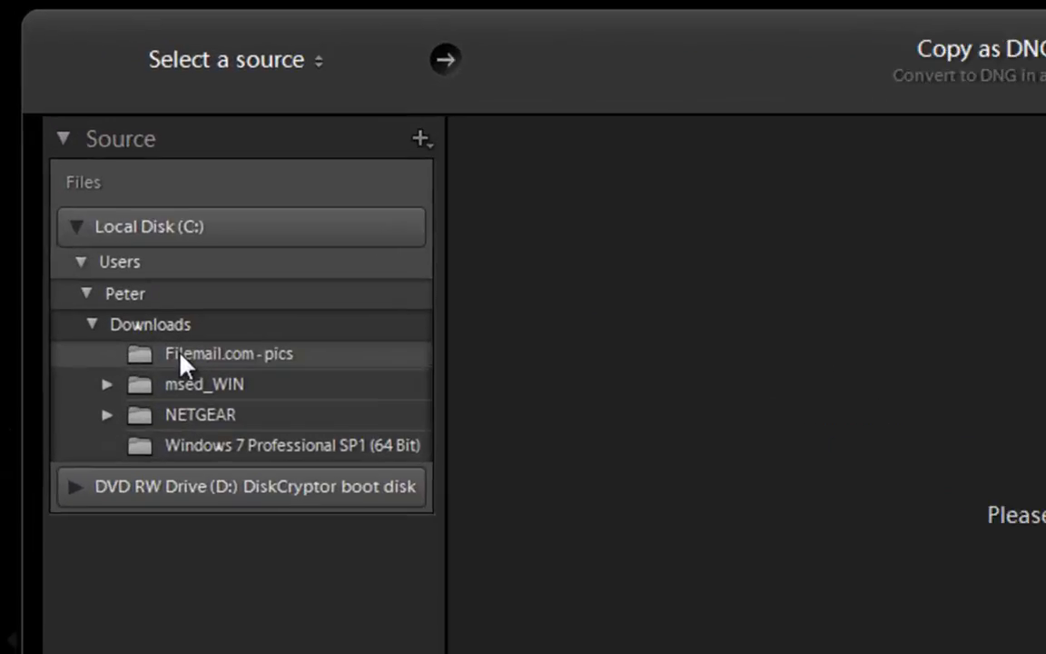
left_click(184, 361)
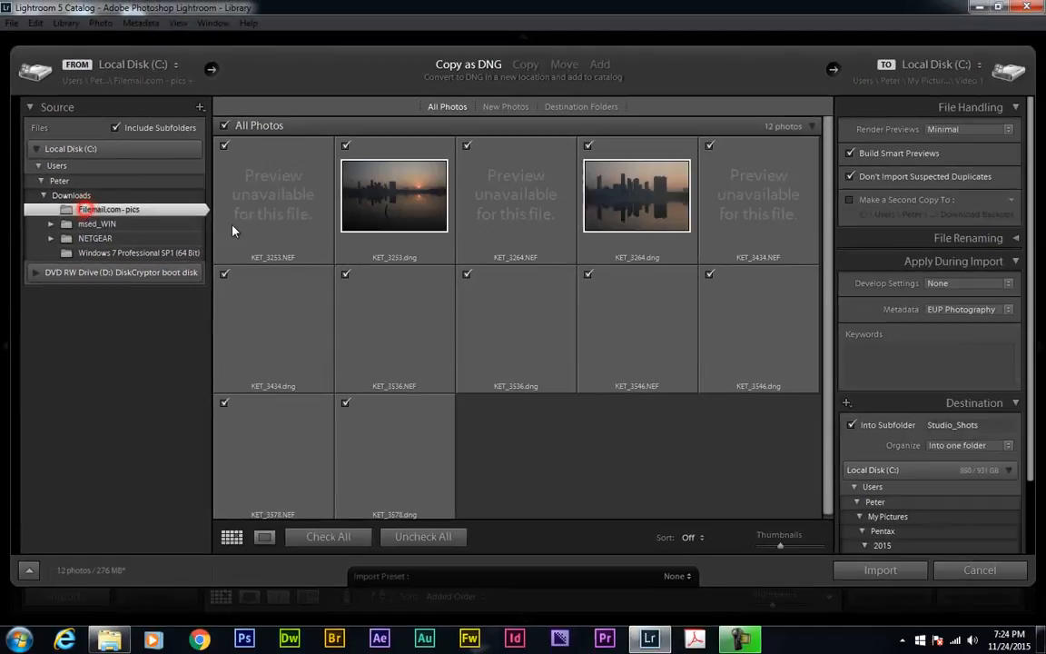
Deselect all photos and mark only the six DNG files for import: KET_3253, KET_3264, KET_3434, KET_3536, KET_3546 and KET_3578.
left_click(226, 126)
left_click(345, 145)
left_click(588, 146)
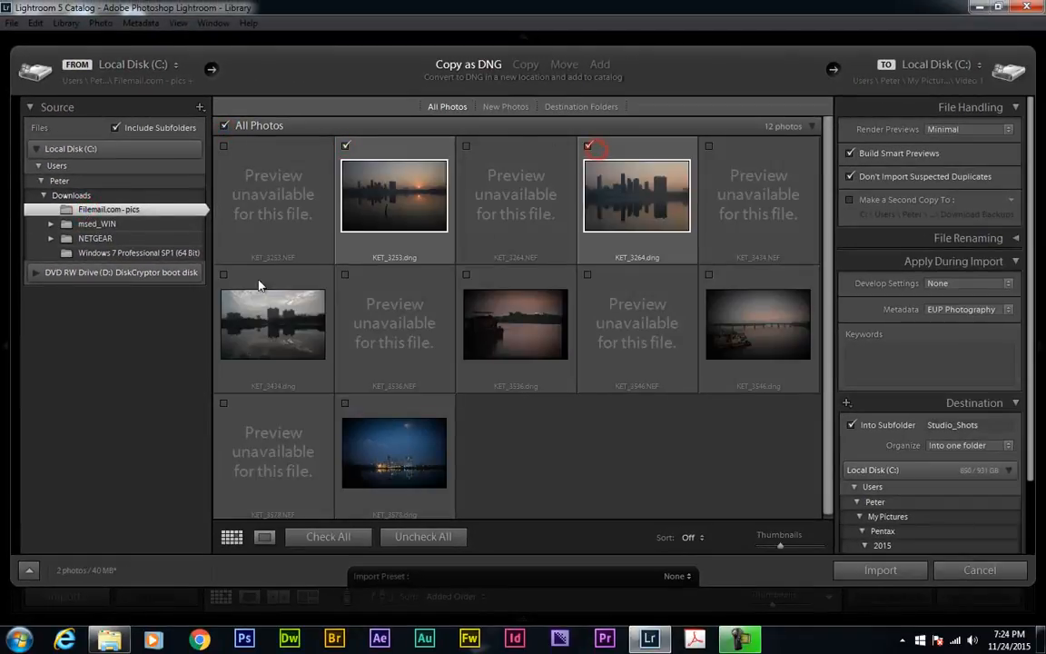
left_click(239, 277)
left_click(467, 274)
left_click(223, 274)
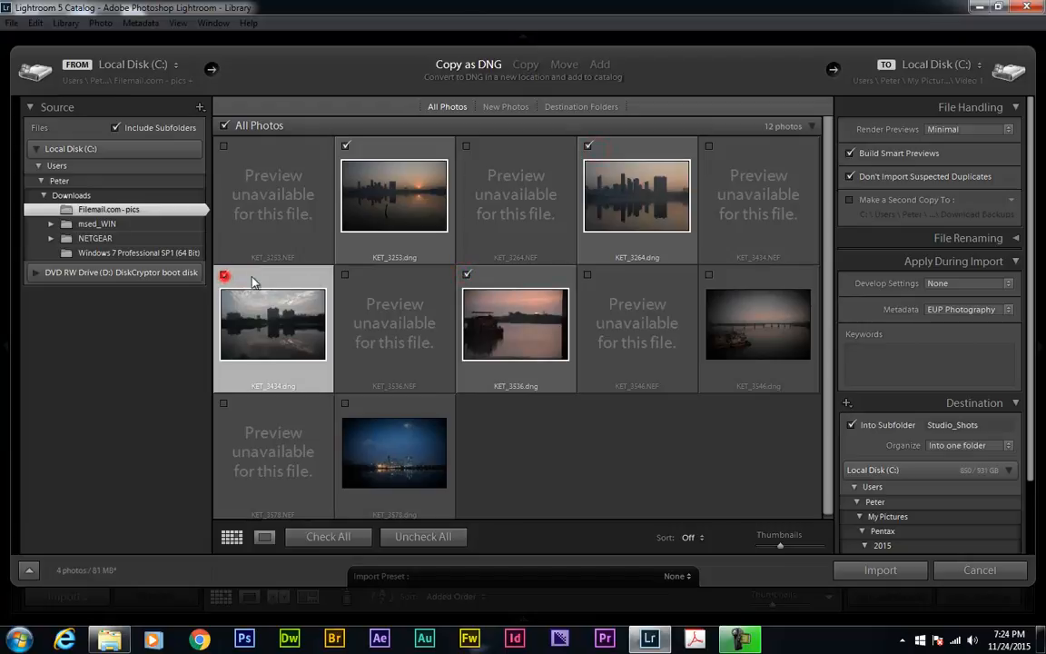
left_click(709, 274)
left_click(345, 403)
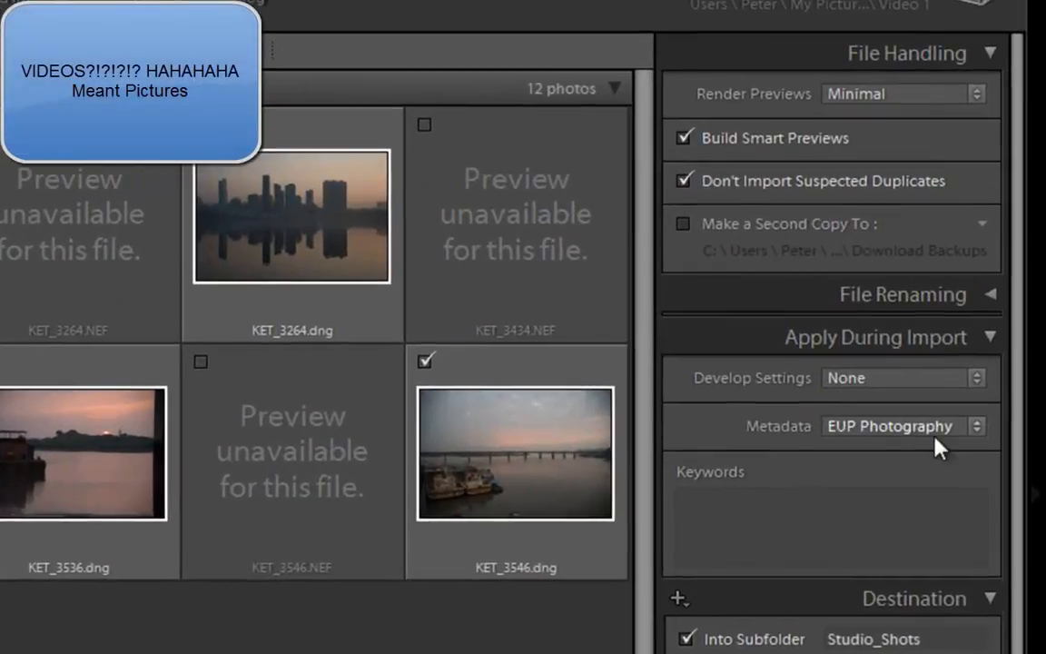
Start a new metadata preset for the import and switch its IPTC Content section on and off again.
left_click(942, 429)
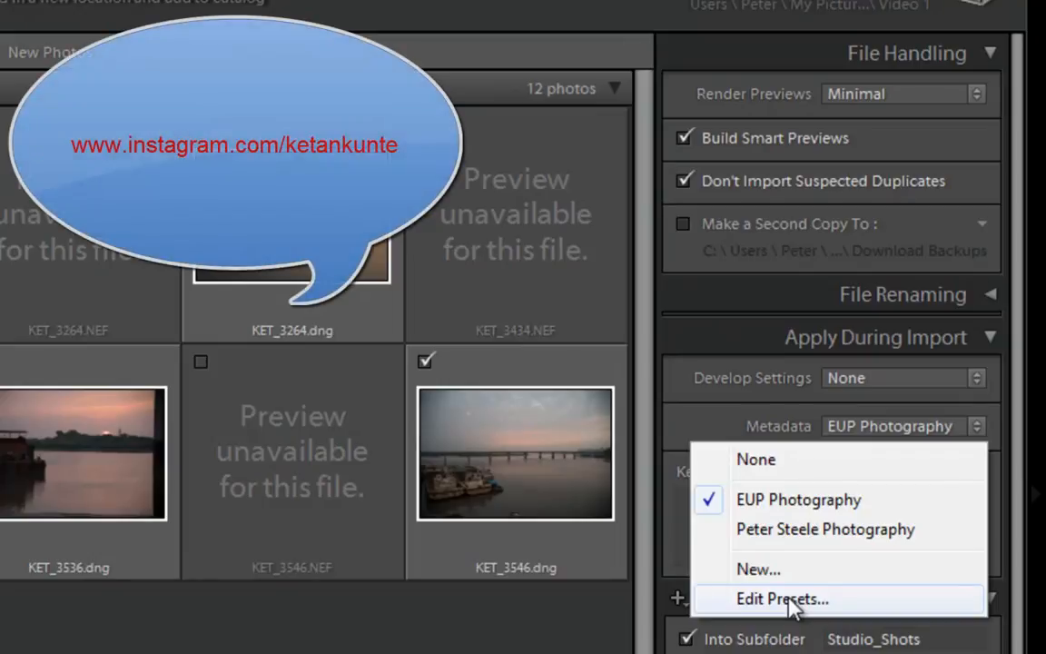
left_click(754, 572)
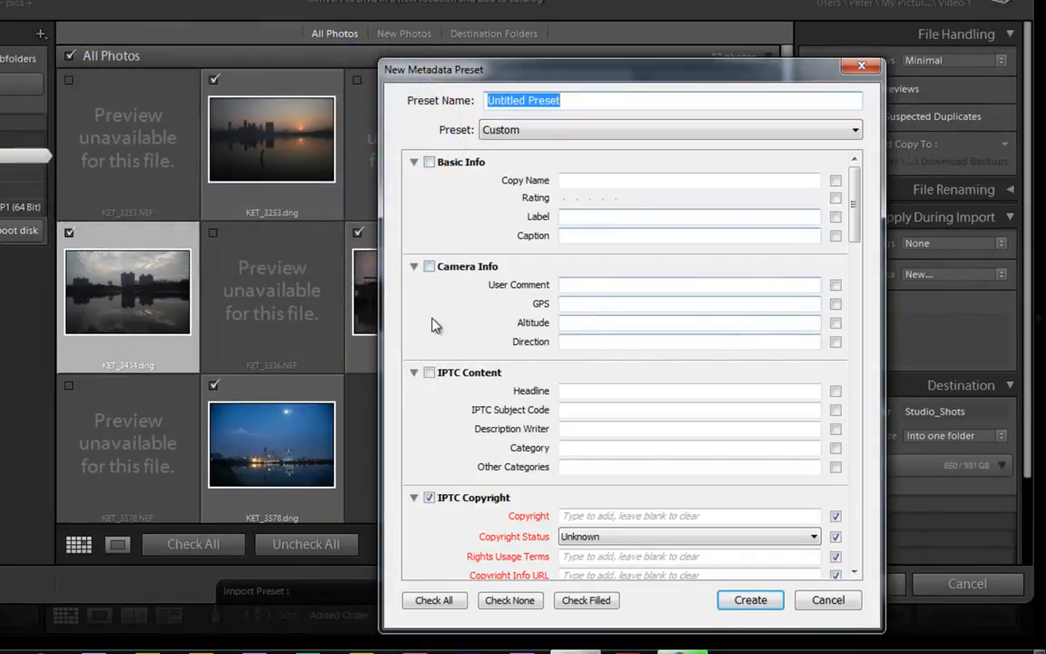
scroll(436, 327, "down", 5)
scroll(436, 281, "up", 5)
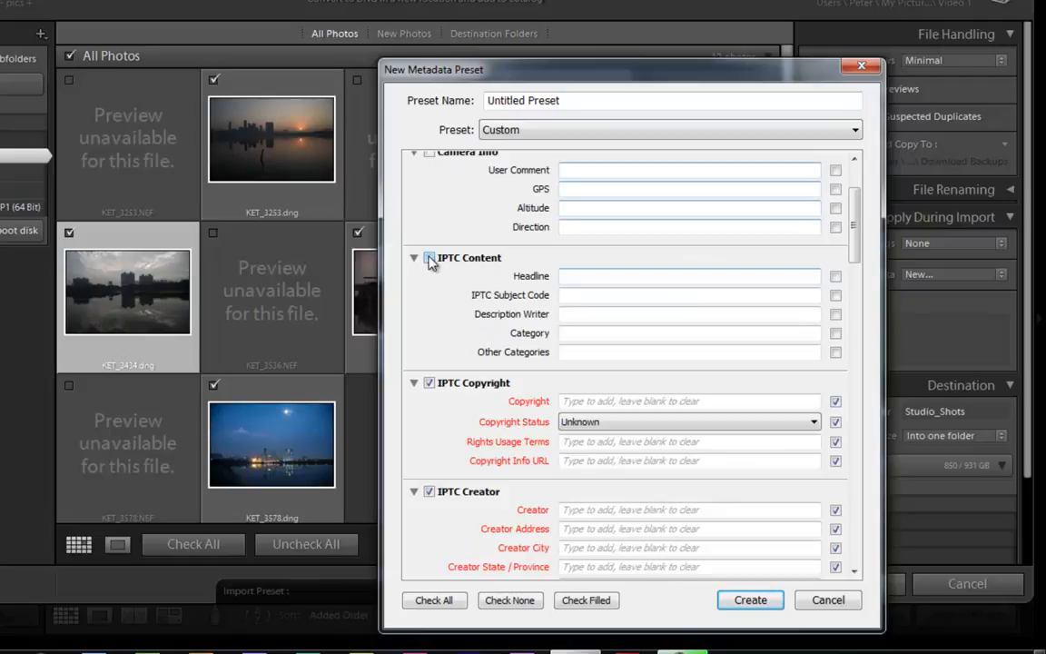
left_click(428, 258)
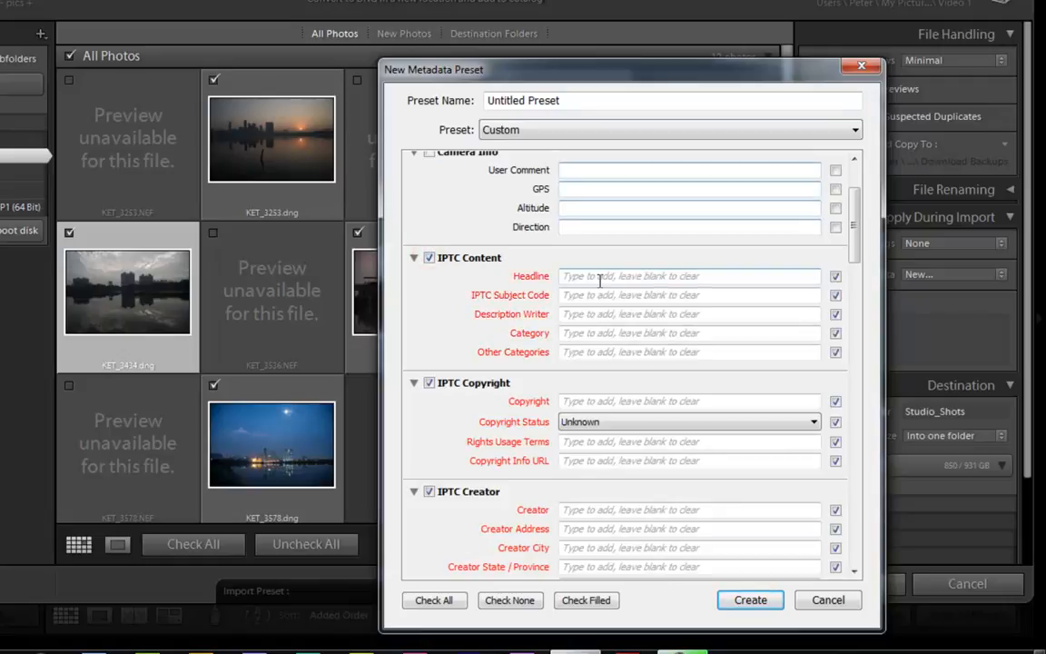
left_click(428, 258)
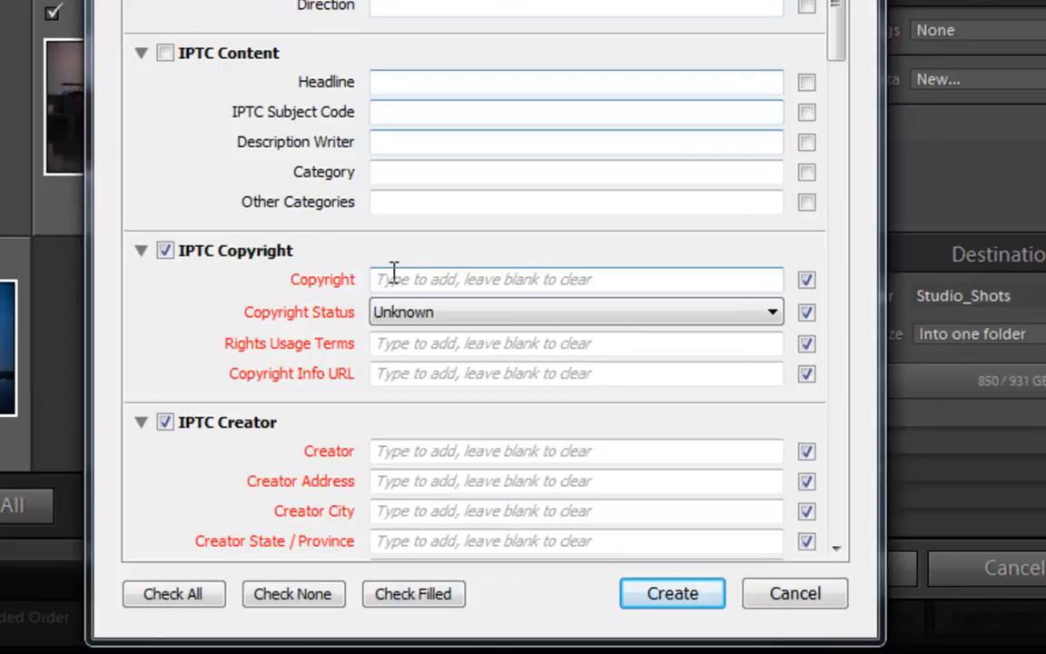
Examine the IPTC Copyright and IPTC Creator fields and the remaining sections of the new metadata preset.
left_click(573, 396)
left_click(391, 275)
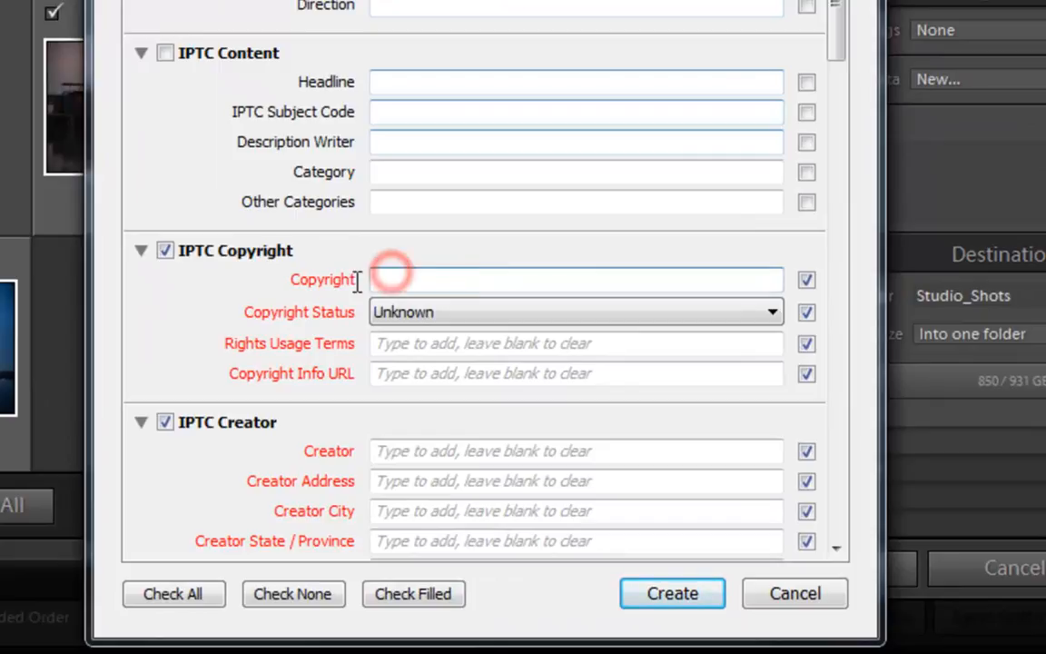
left_click(422, 315)
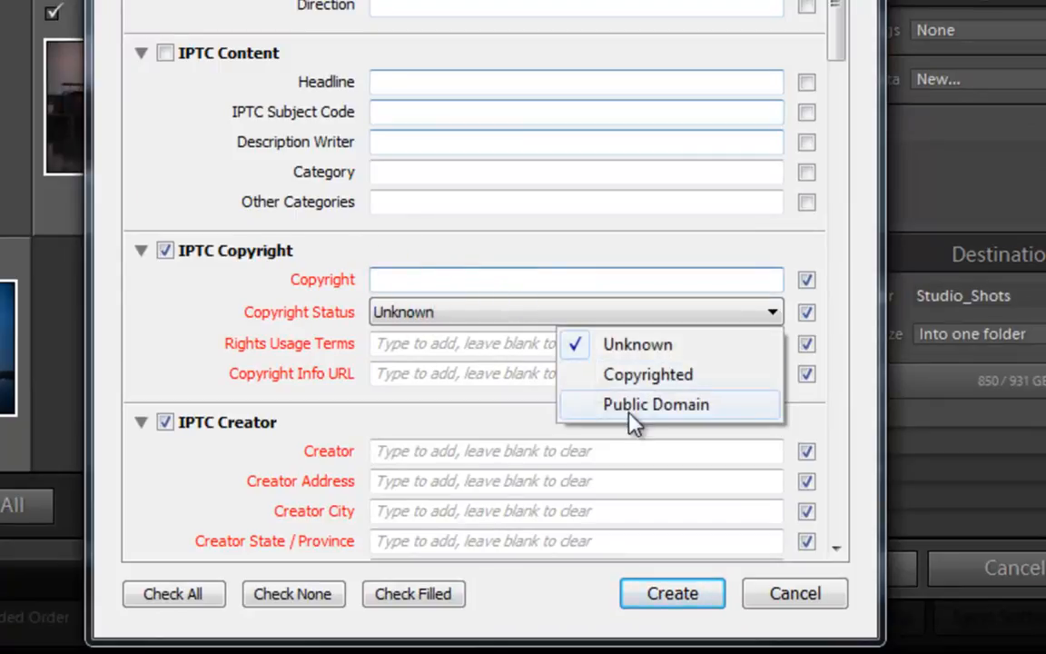
left_click(401, 341)
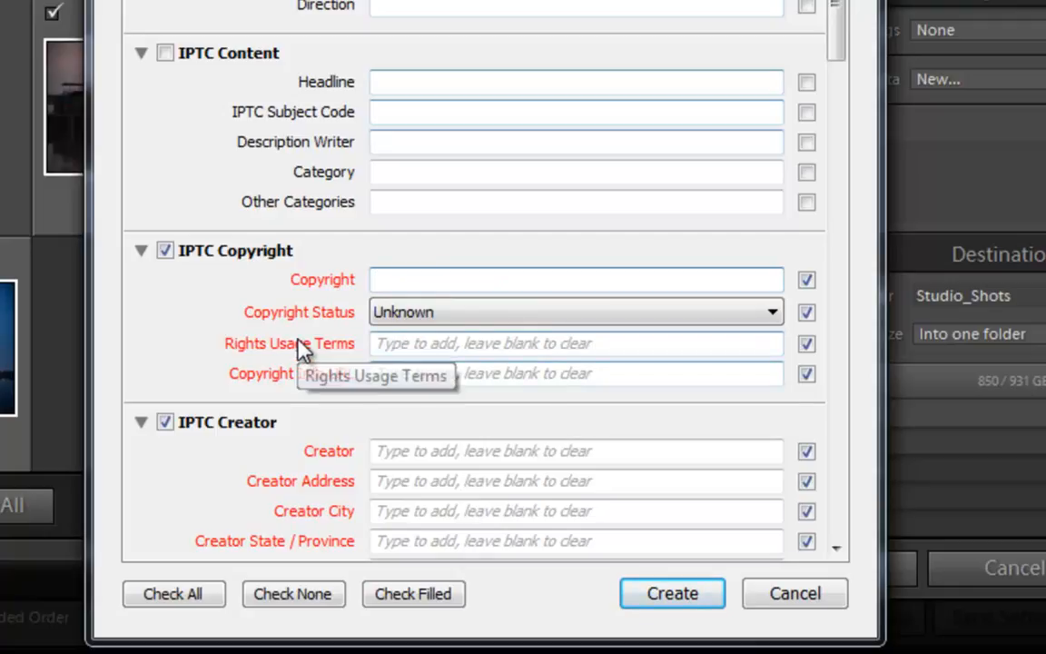
scroll(309, 345, "down", 10)
scroll(355, 285, "up", 10)
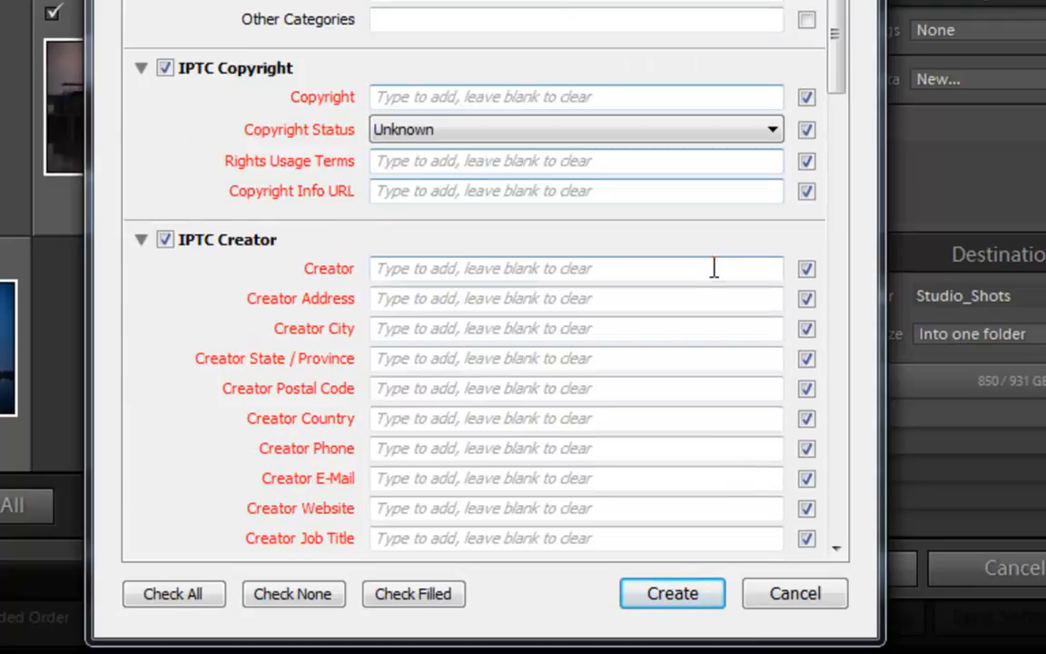
left_click_drag(839, 17, 839, 64)
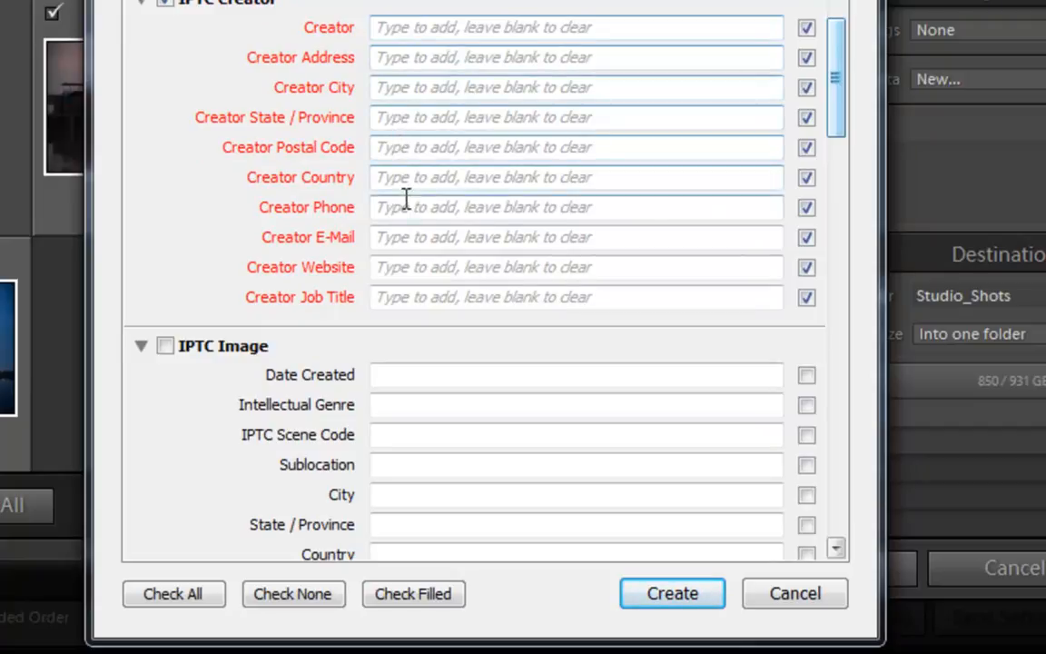
left_click_drag(830, 104, 828, 499)
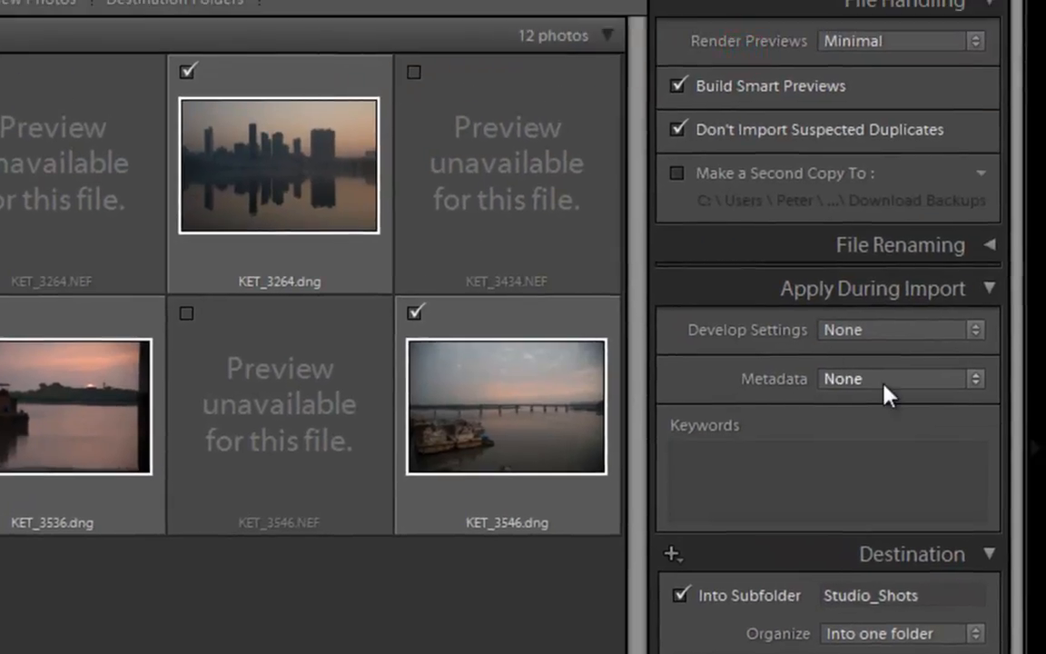
Keep Develop Settings at None and enter the photographer's first name and "Mumbai India" as import keywords.
left_click(877, 331)
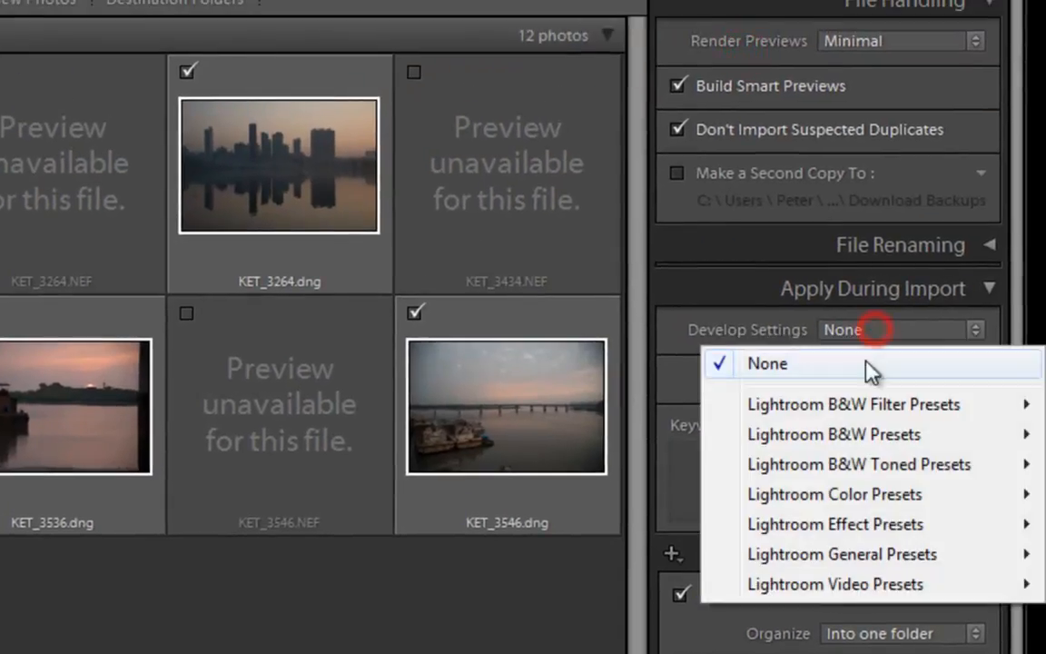
left_click(678, 375)
left_click(716, 460)
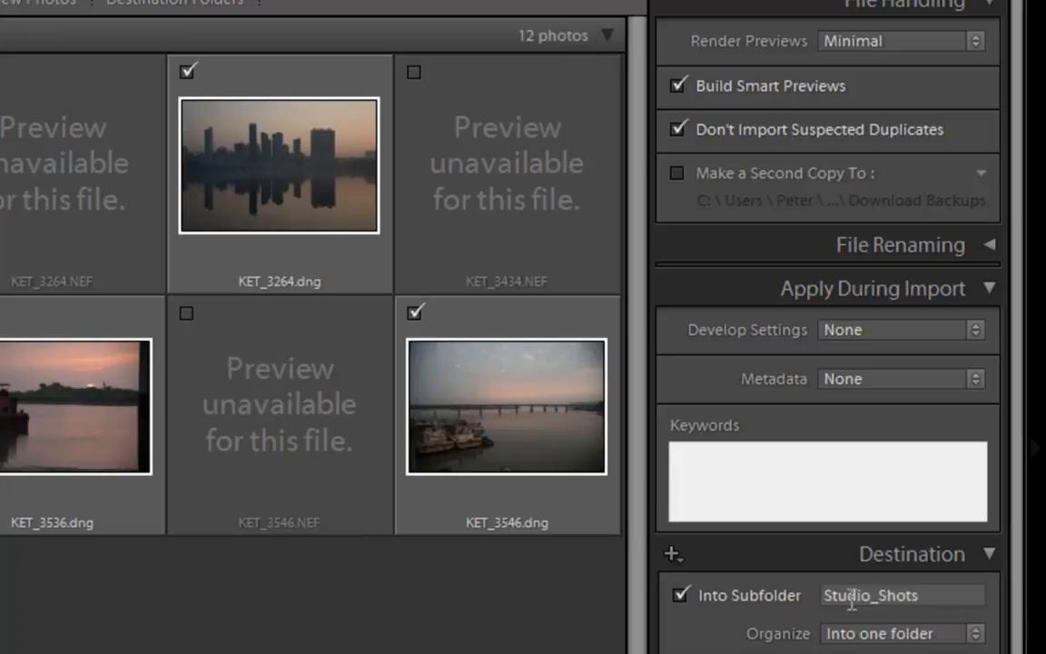
type("Ketan, Mumbai India")
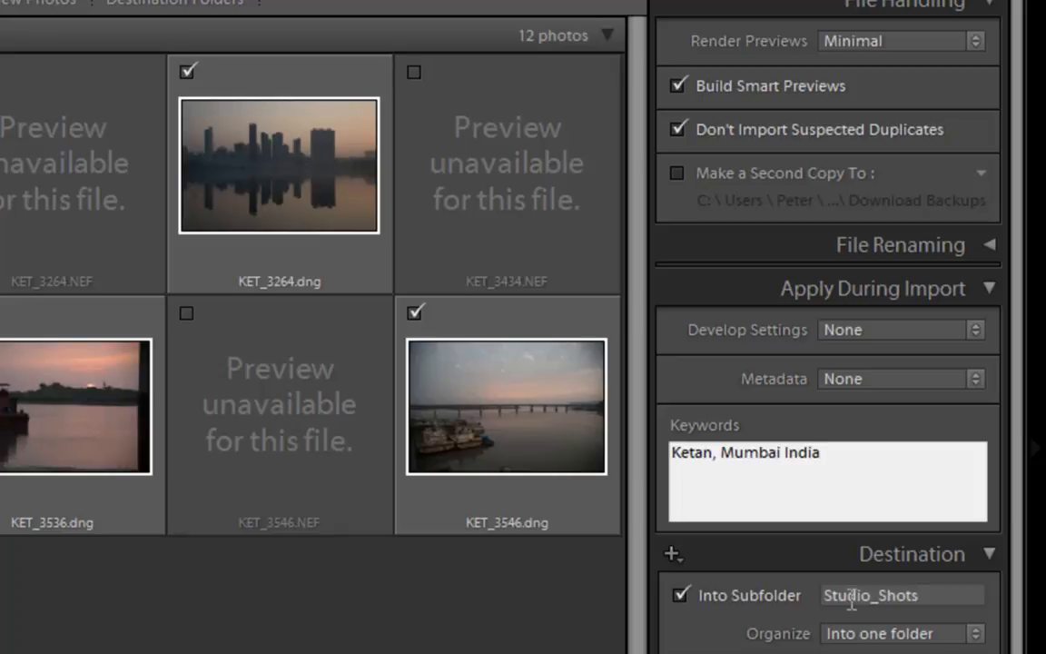
Disable the Studio_Shots subfolder option and keep Video 1 as the import destination, organized into one folder.
scroll(712, 646, "down", 3)
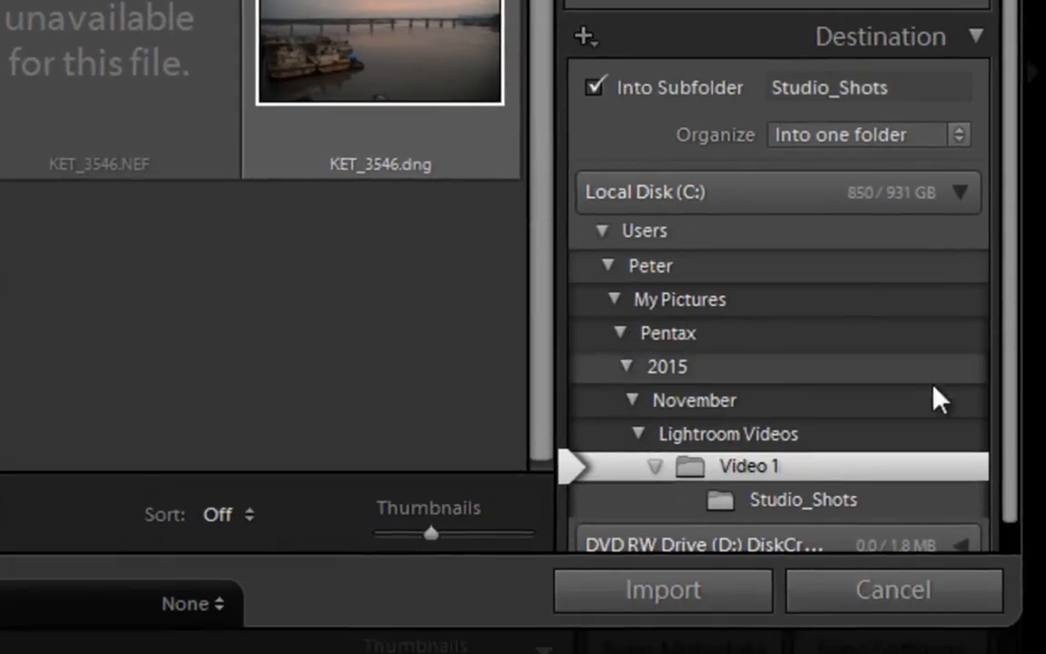
scroll(946, 384, "down", 1)
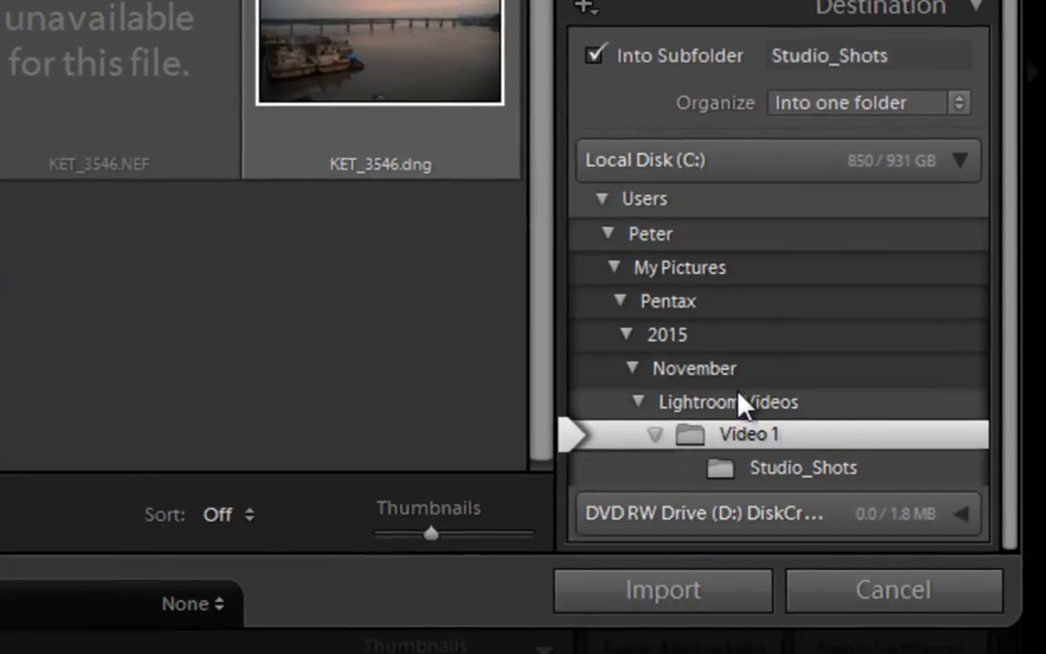
left_click(908, 56)
left_click(594, 55)
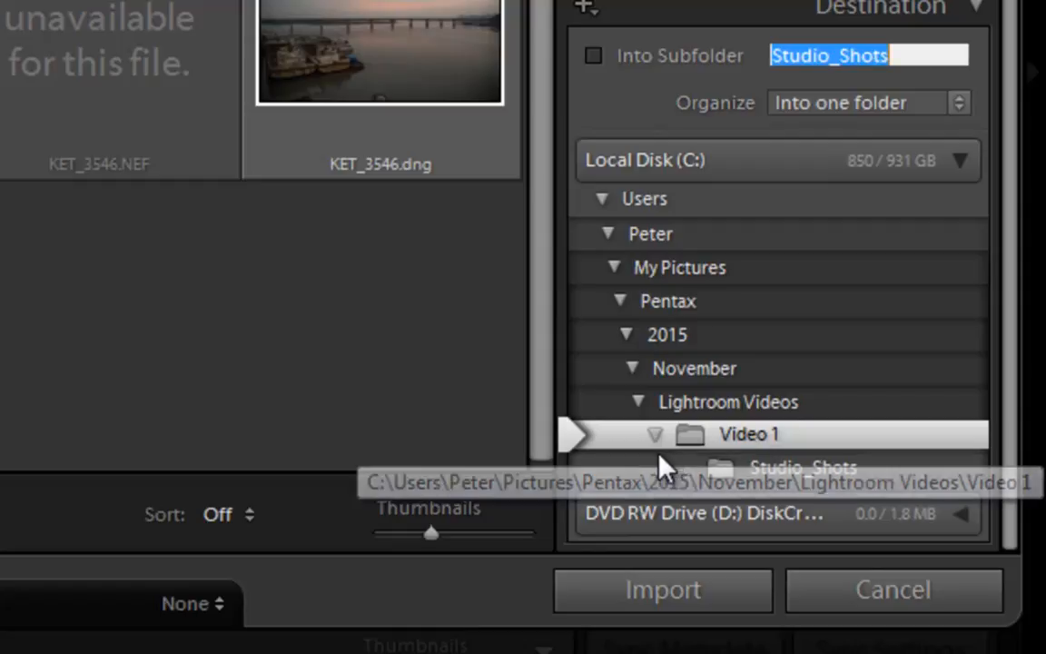
left_click(737, 431)
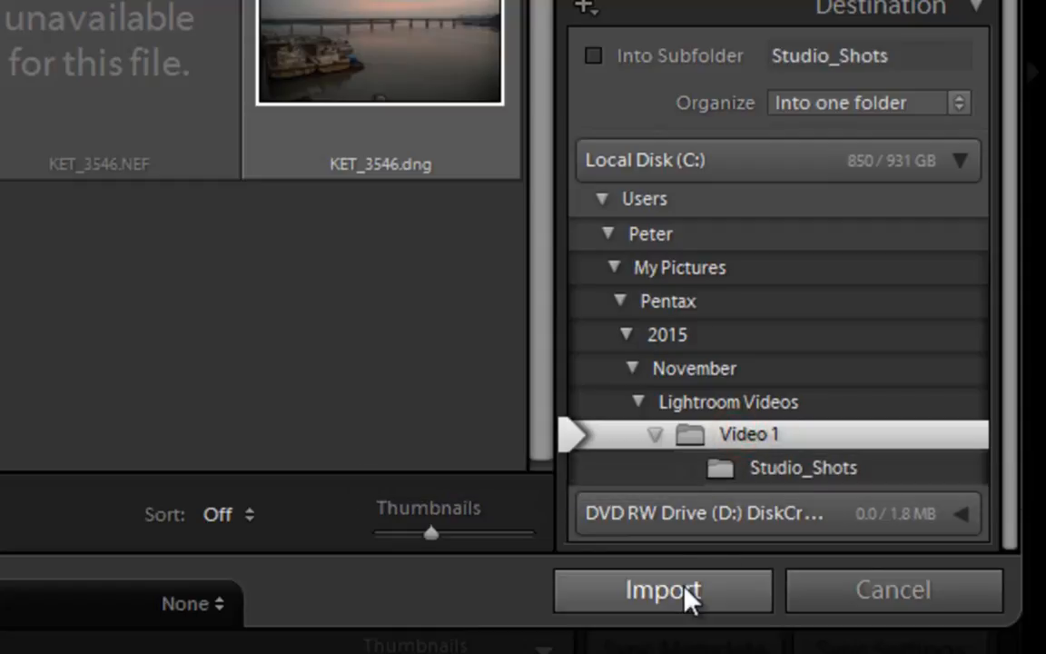
left_click(855, 108)
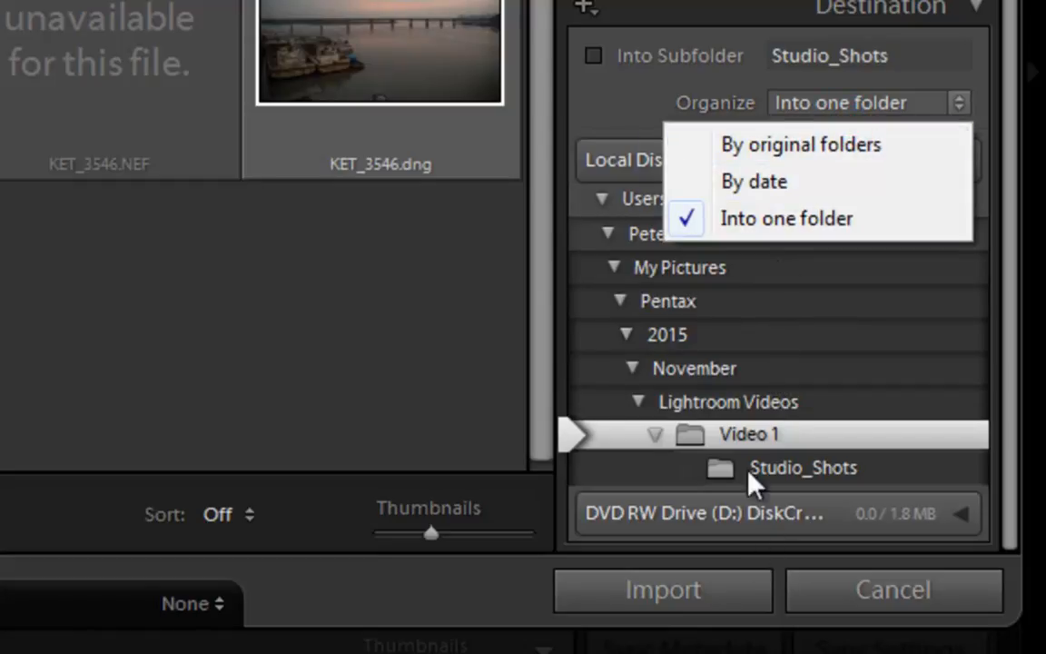
left_click(753, 221)
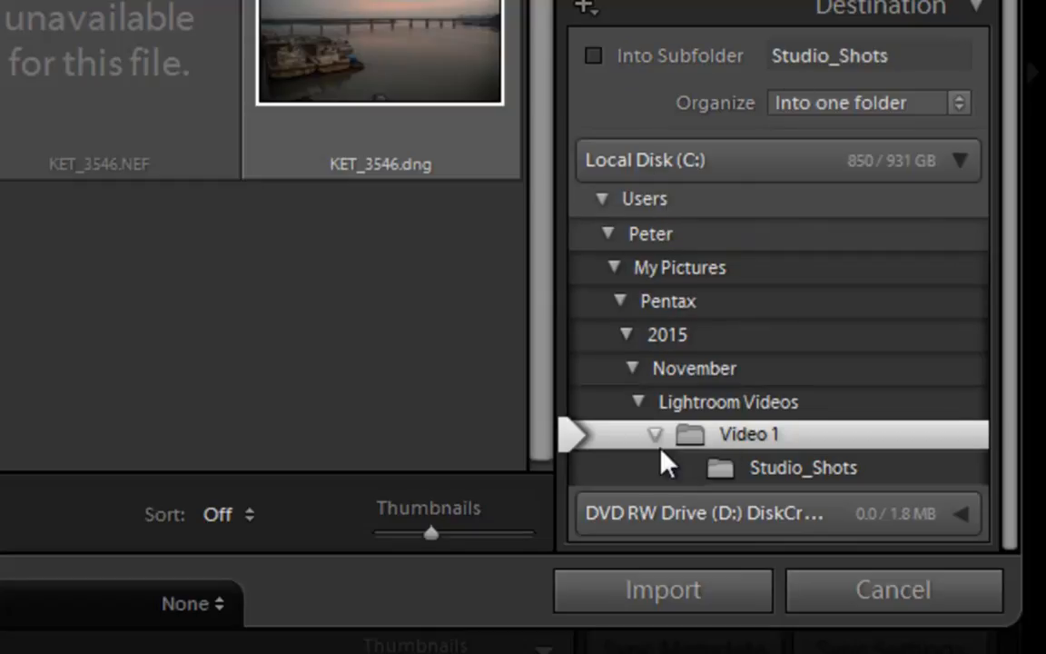
Try Lightroom Videos as the destination with a Studio_Shots subfolder, and return to Video 1 without the subfolder.
left_click(721, 401)
left_click(592, 89)
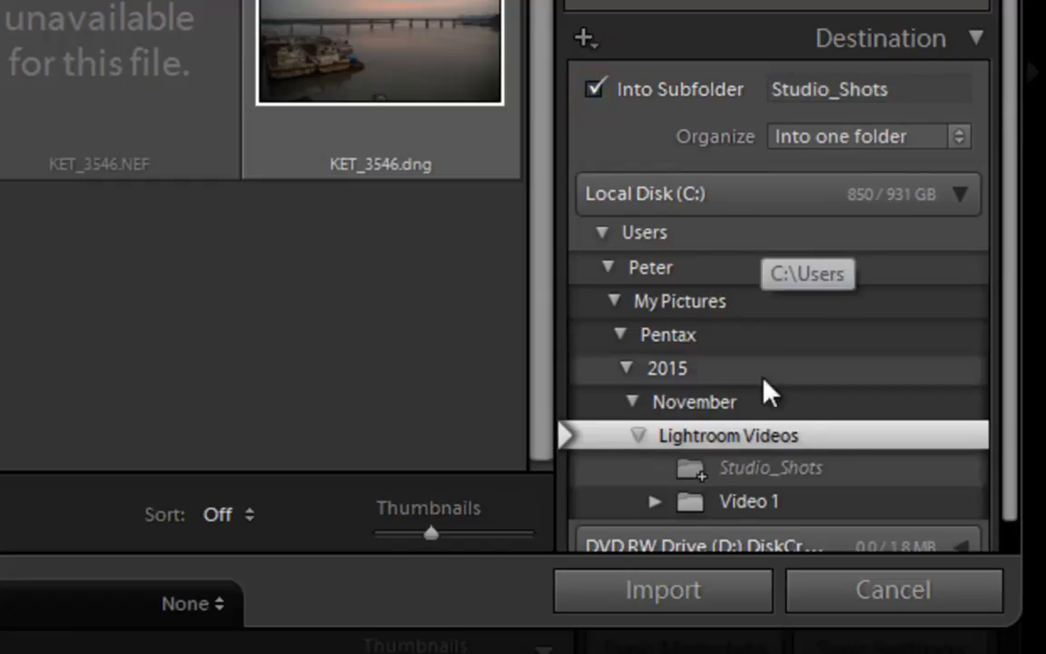
left_click(594, 89)
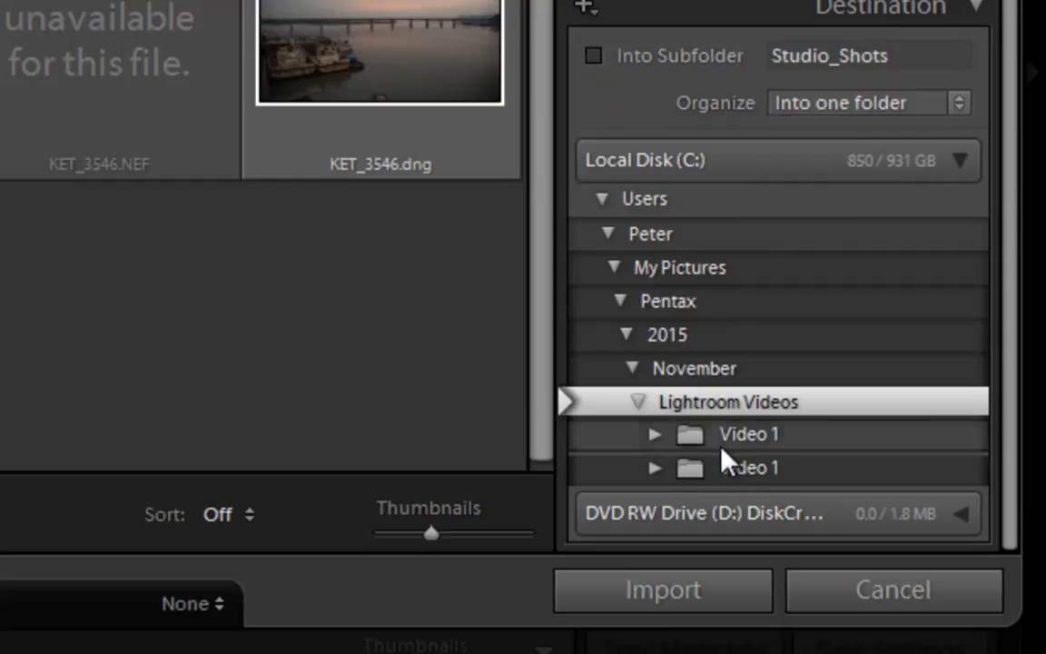
left_click(704, 435)
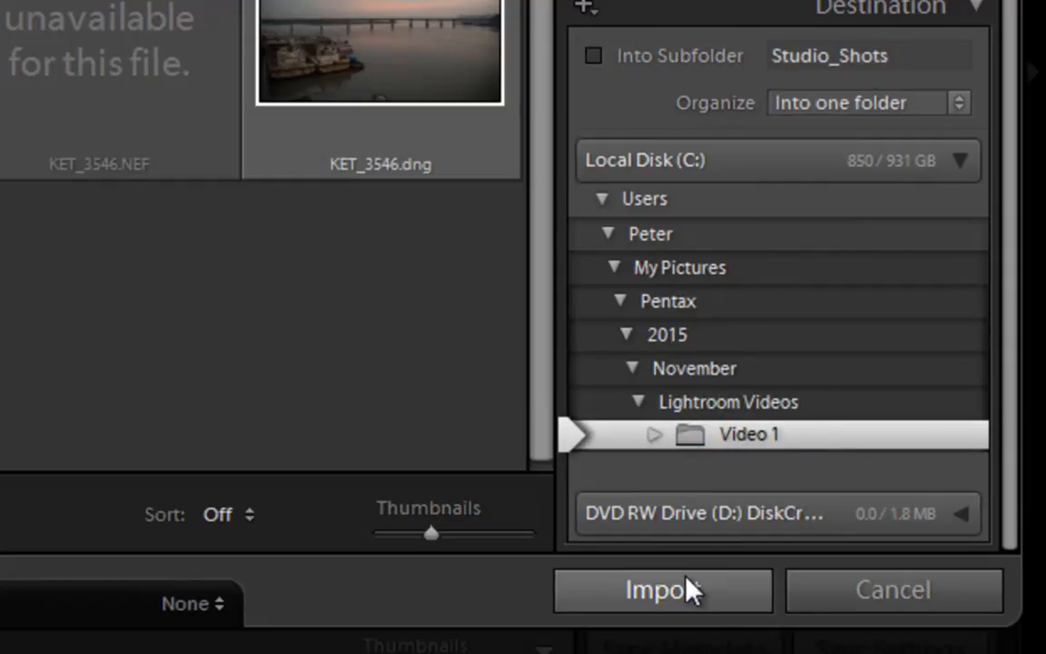
Import the marked photos and dismiss the Smart Previews message and the Windows performance notification.
left_click(689, 586)
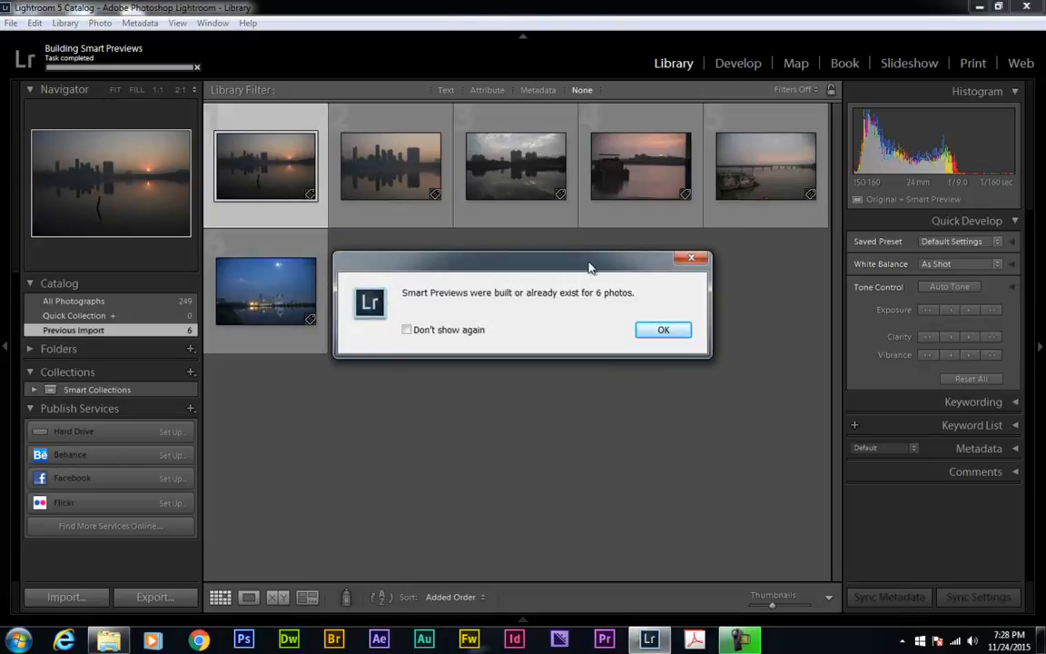
left_click(661, 330)
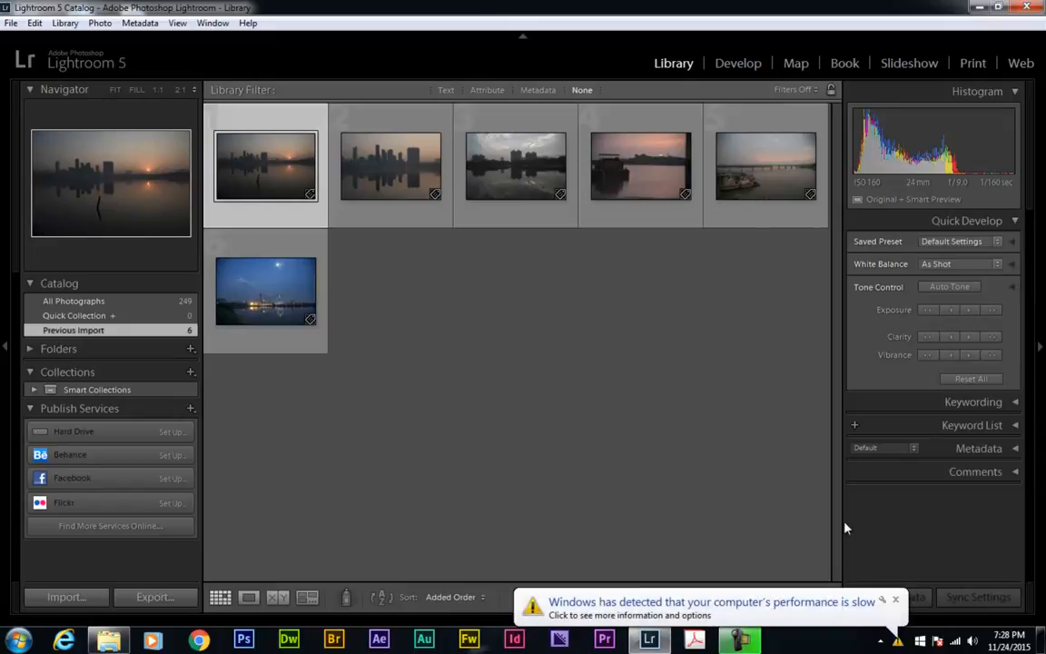
left_click(894, 600)
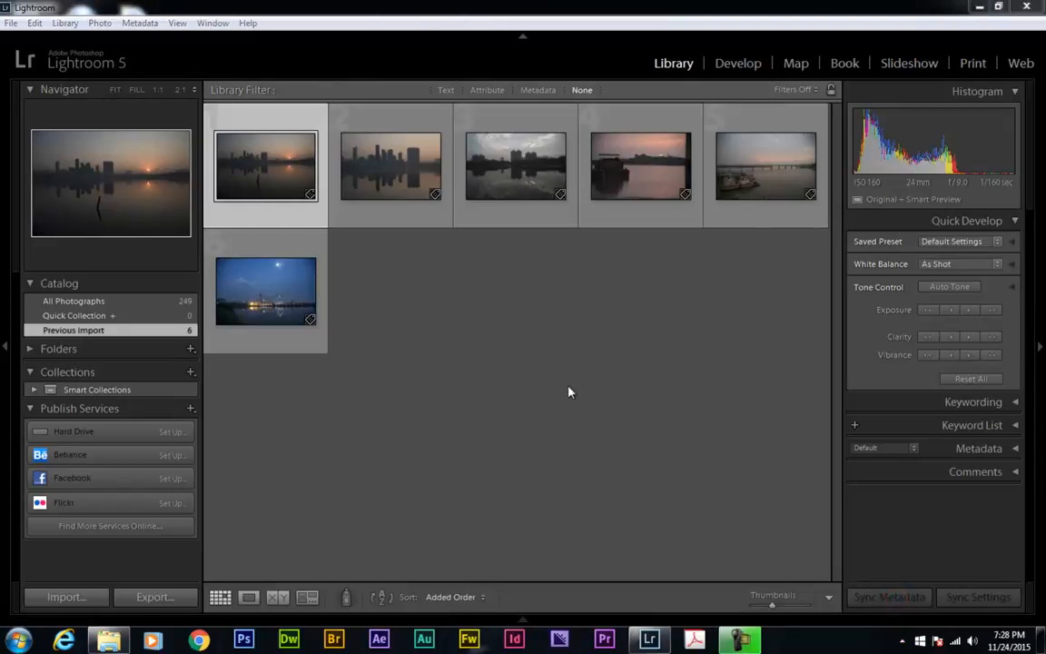
Reopen and cancel the import window, and view the imported photo KET_3253.dng enlarged in Loupe view.
left_click(90, 591)
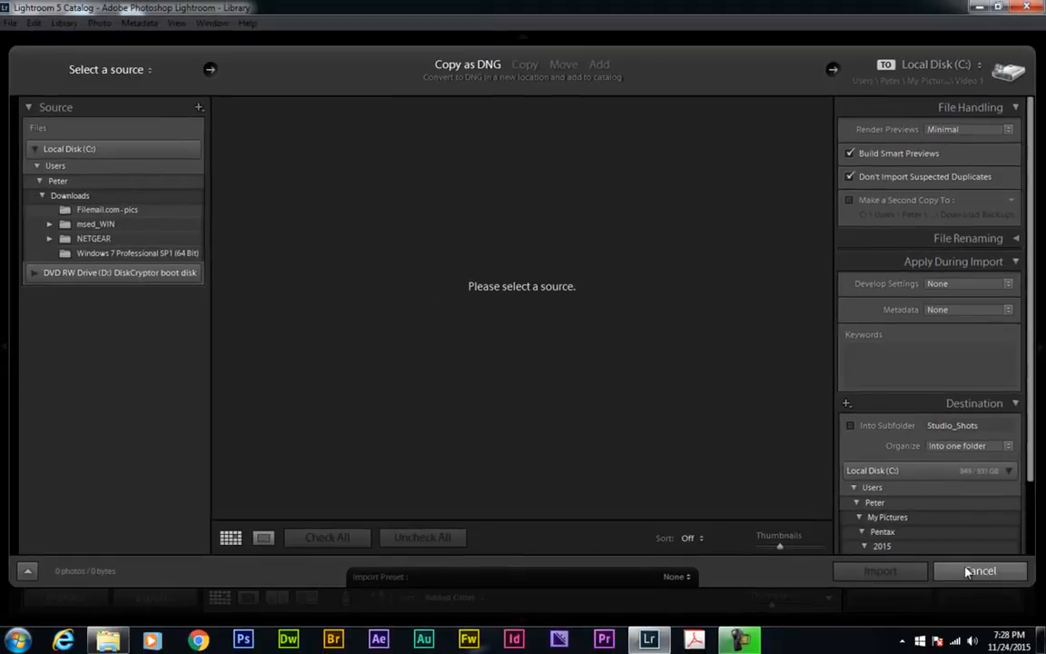
left_click(992, 569)
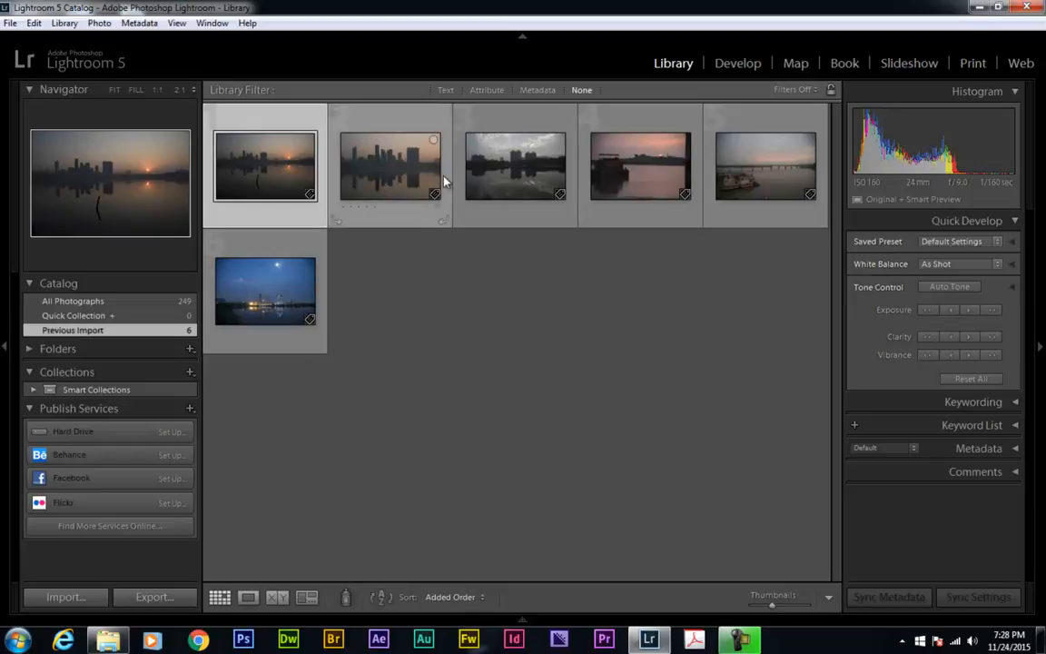
double_click(278, 168)
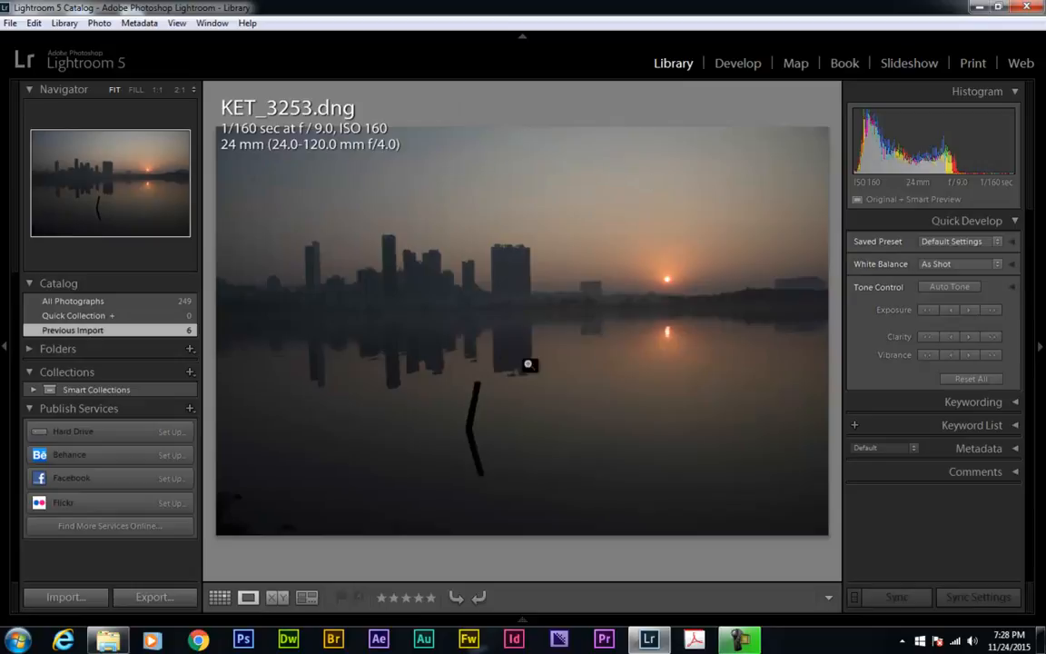
Cycle the photo info overlay on KET_3253.dng through exposure details, date and dimensions, and leave it hidden.
key("Right")
key("Left")
key("i")
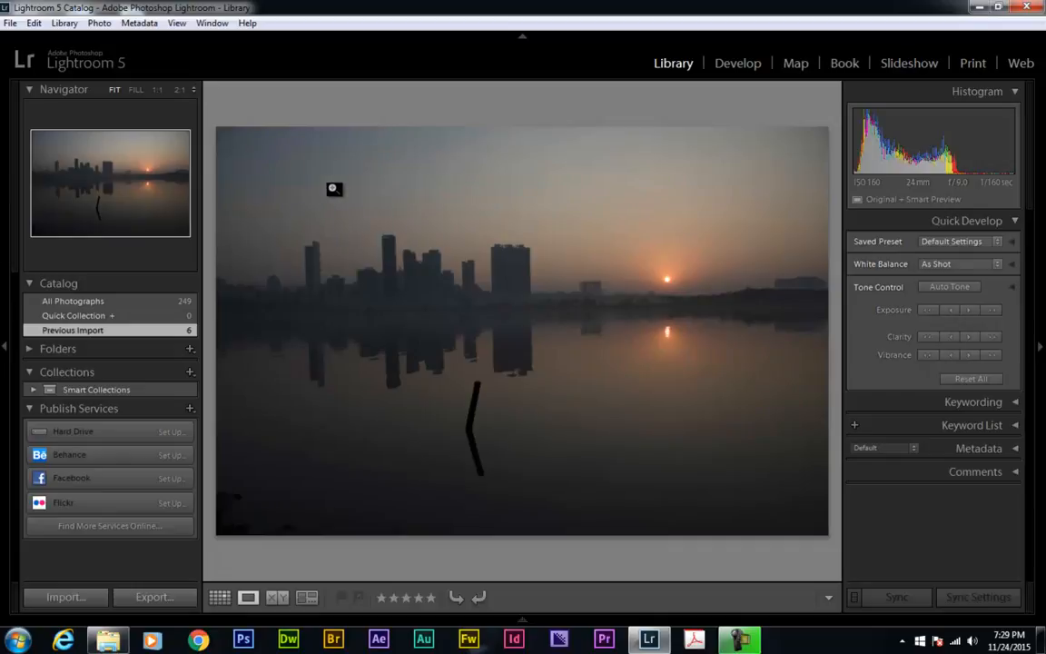
key("i")
key("i")
key("i")
key("i")
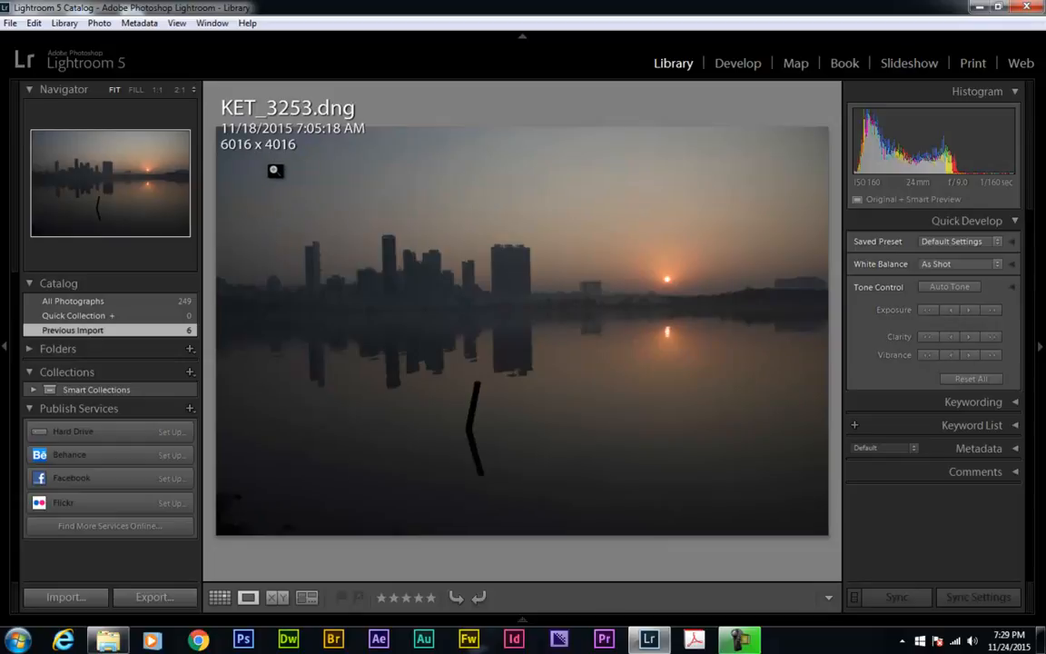
key("i")
key("i")
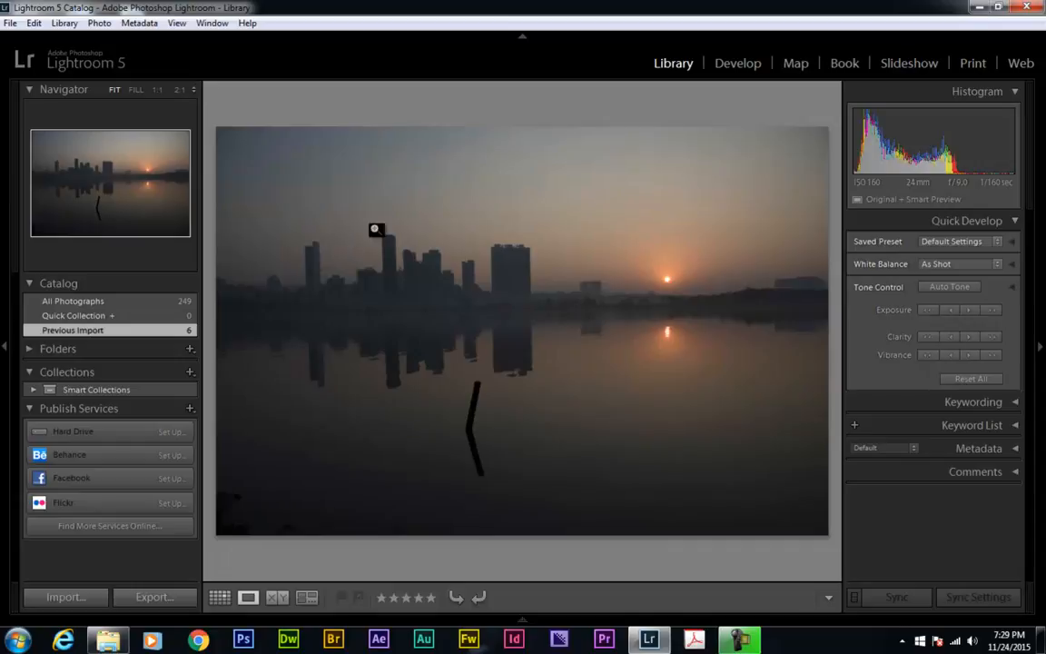
Browse the imported photos one by one in Loupe view and return to the first skyline photo.
key("Right")
key("Right")
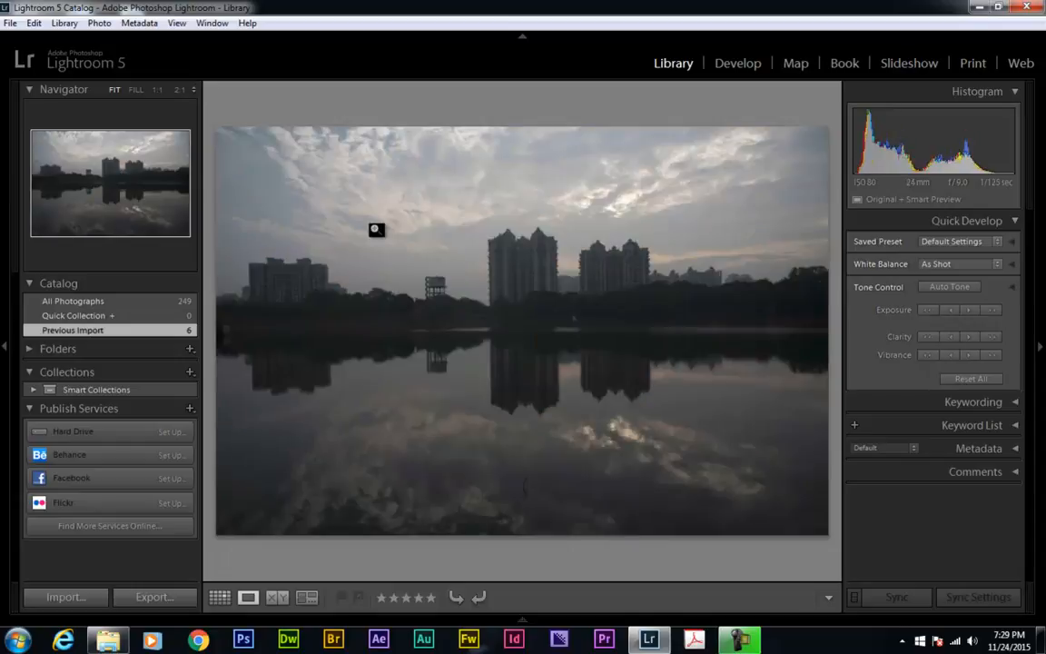
key("Right")
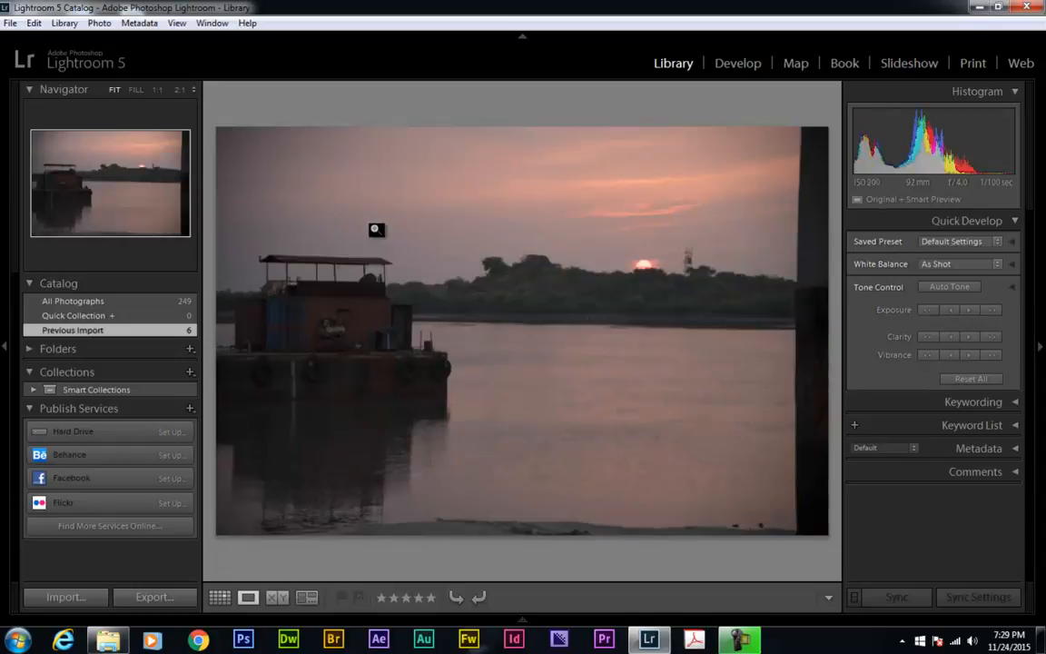
key("Right")
key("Left")
key("Left")
key("Left")
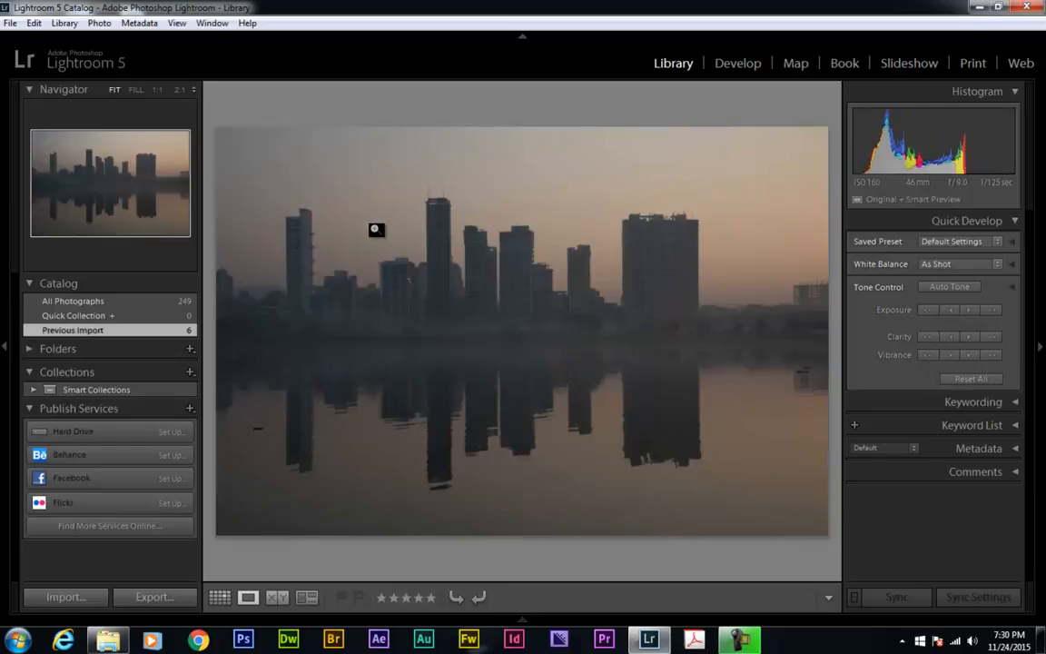
key("Left")
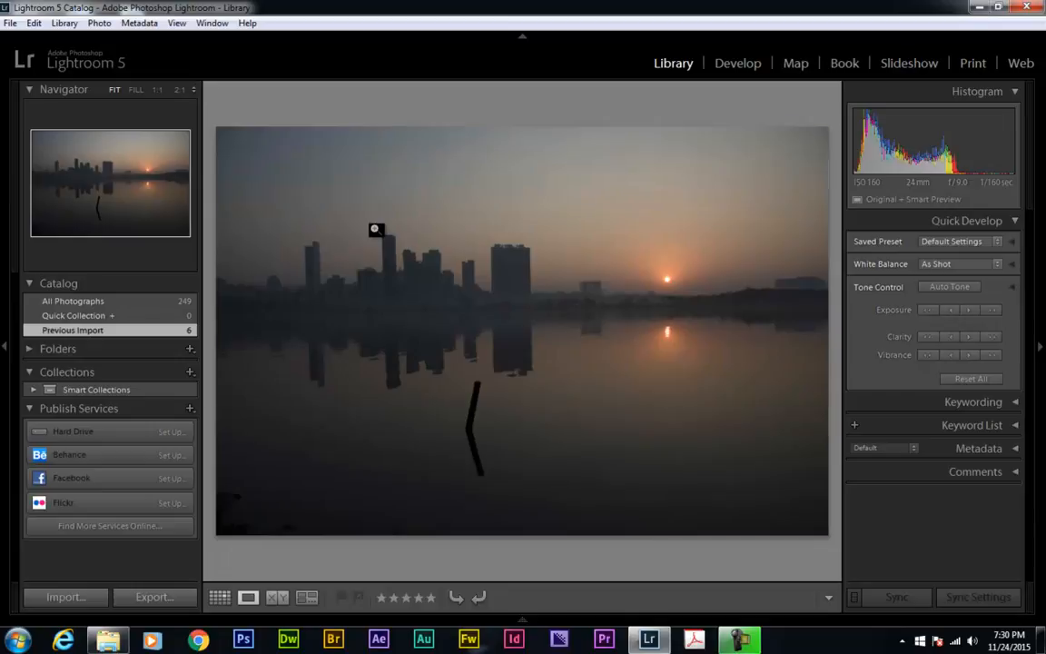
Open the sunset photo with the moored barge in the Develop module and look over its adjustment controls.
key("Right")
key("Right")
key("Right")
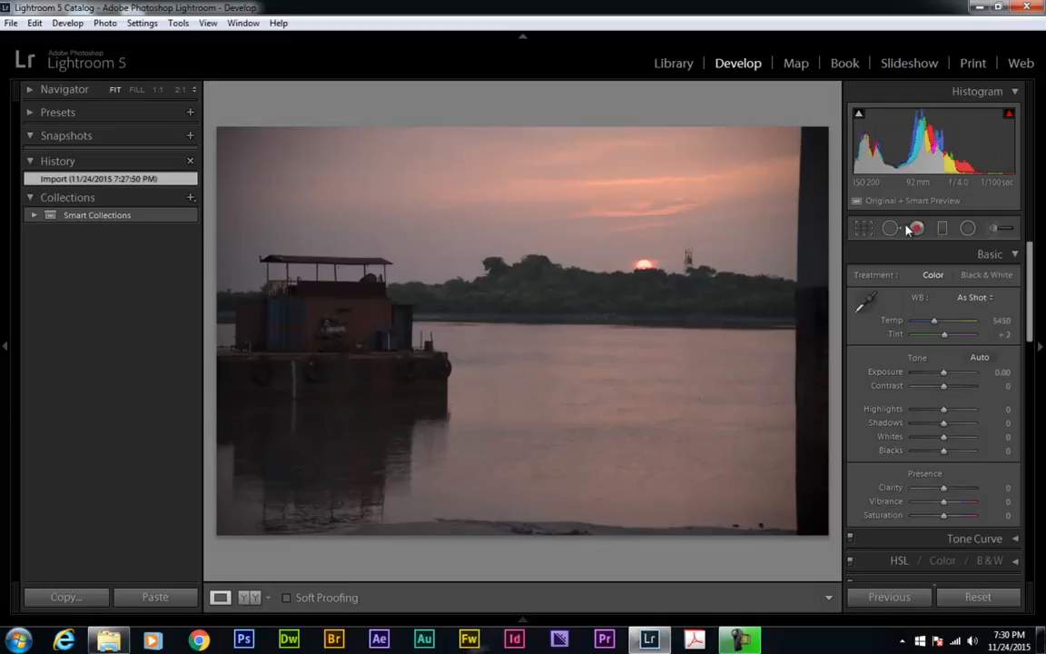
mouse_move(871, 210)
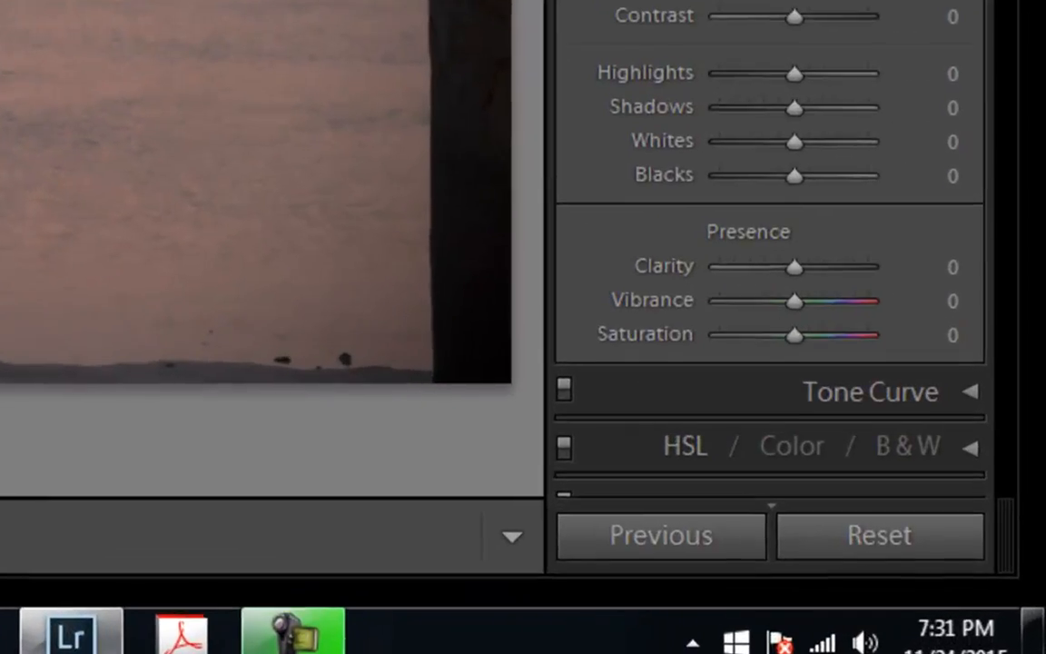
left_click_drag(1027, 324, 1022, 384)
left_click_drag(989, 1, 1042, 306)
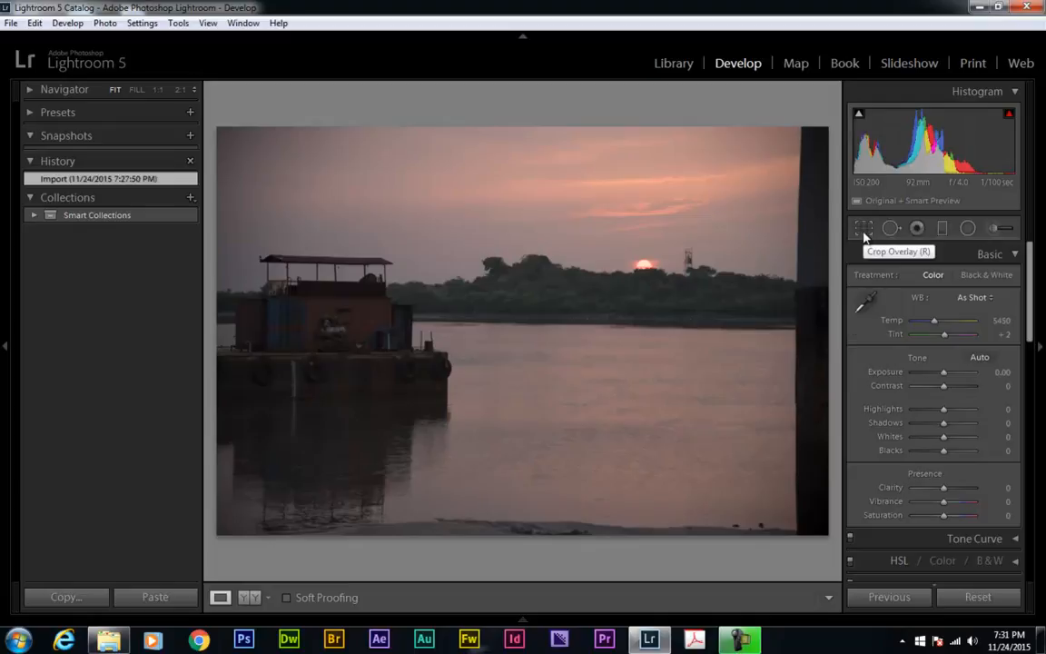
Enable Profile Corrections in the basic Lens Corrections, switching it off and on again to compare the effect.
left_click_drag(1032, 276, 1037, 481)
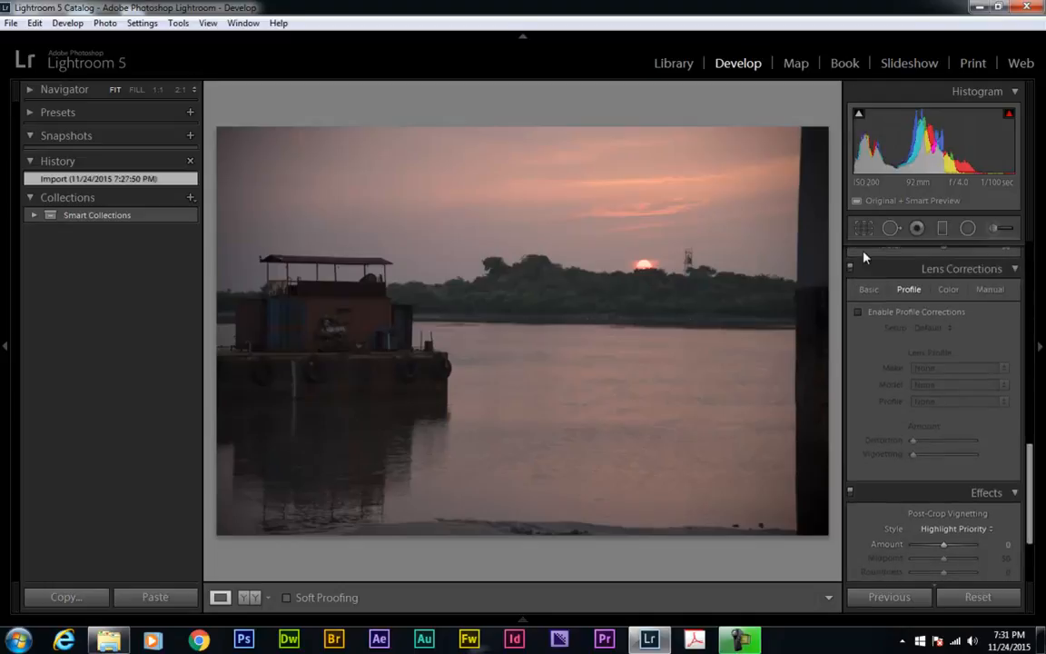
left_click(872, 292)
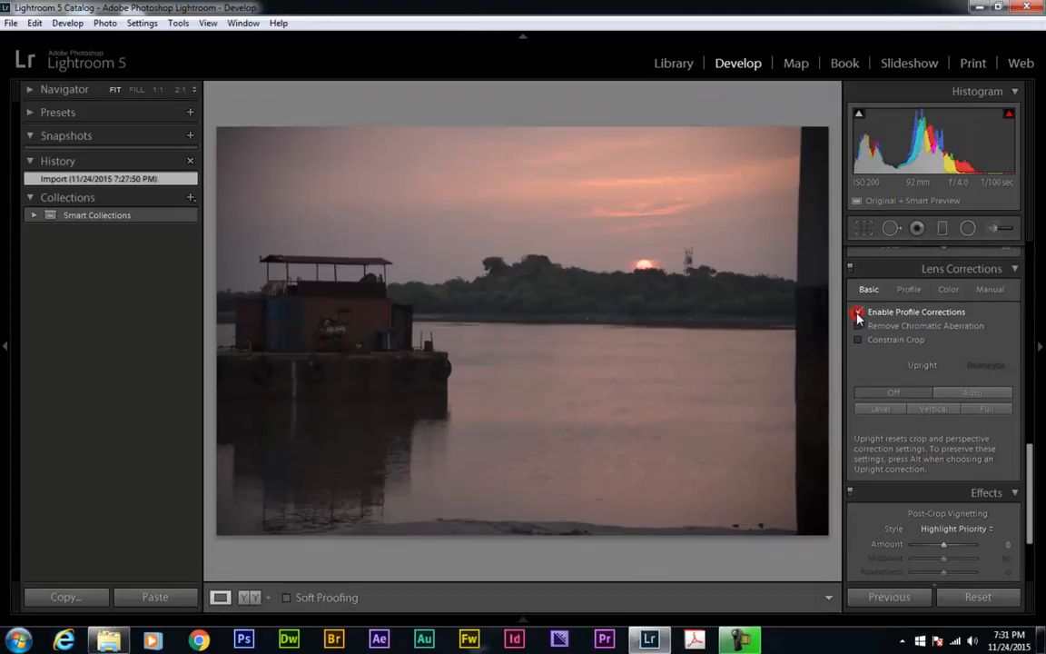
left_click(625, 131)
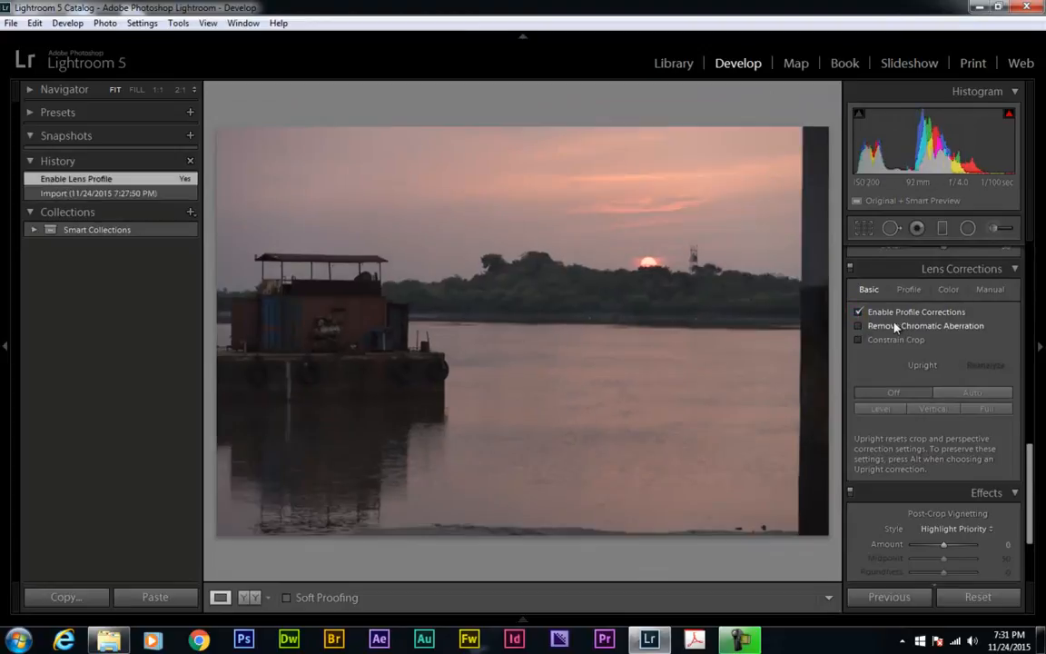
left_click(859, 313)
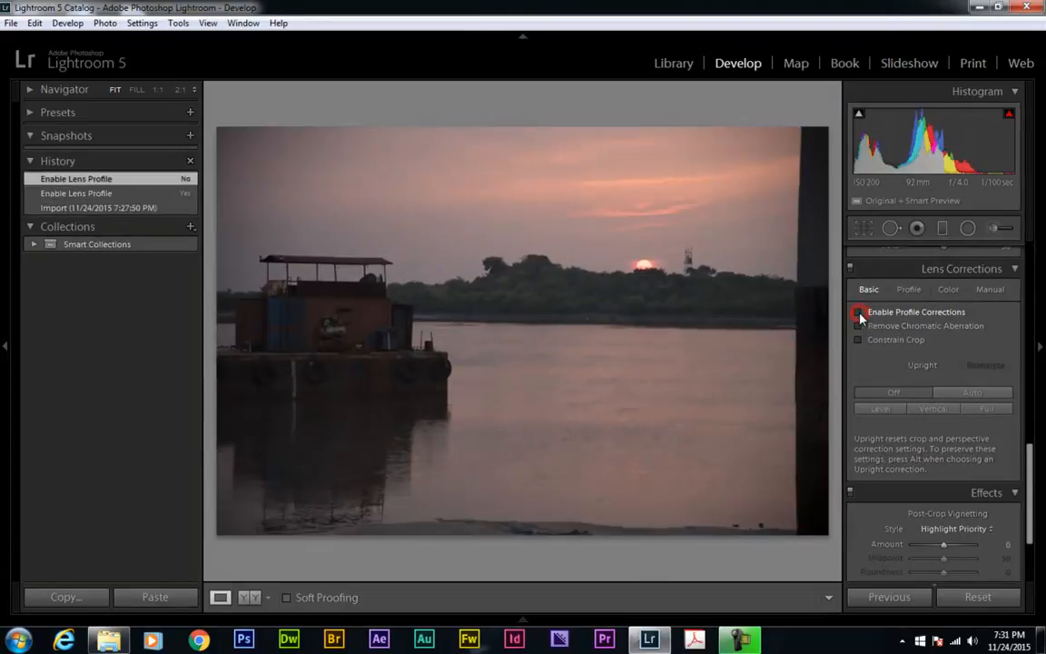
left_click(858, 313)
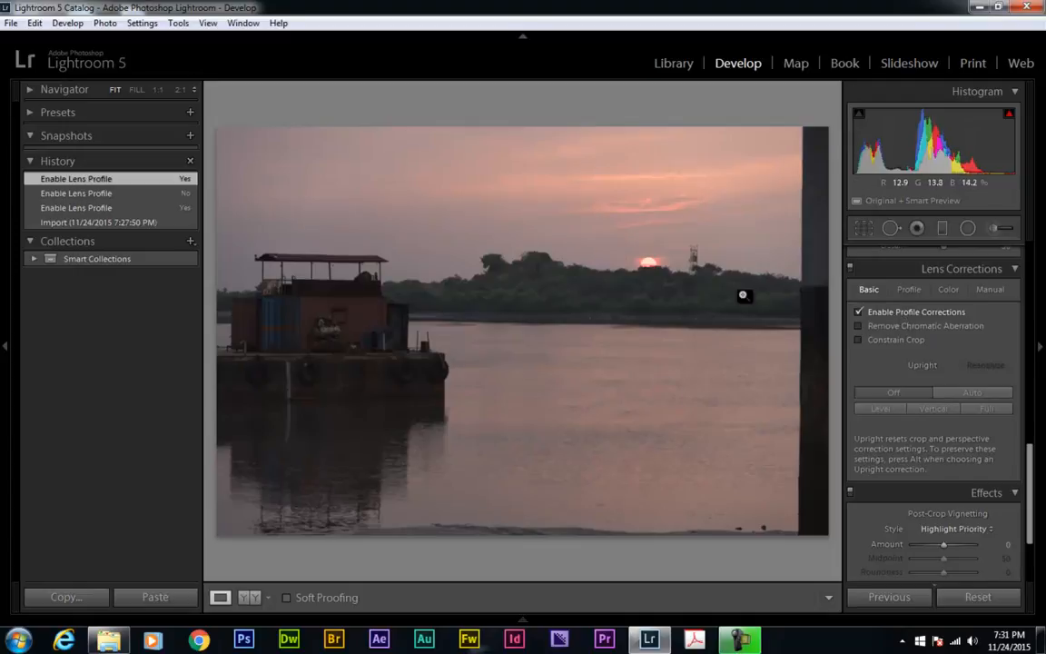
Try Remove Chromatic Aberration while inspecting the sun and tower at 1:1, switch off both lens corrections, and return to the fitted view.
left_click(860, 326)
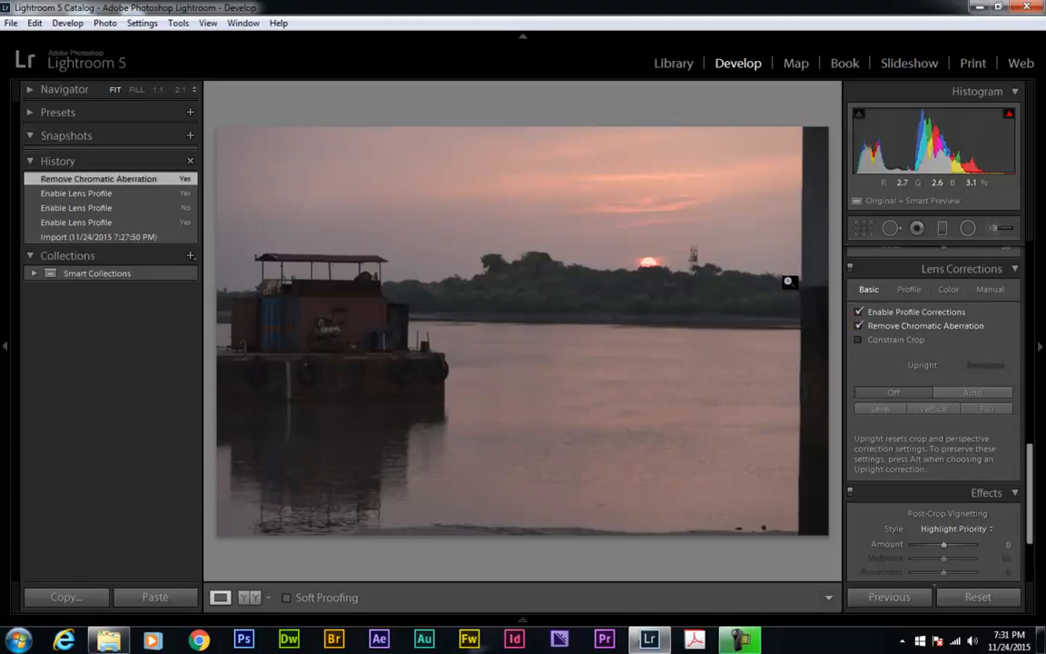
left_click(681, 275)
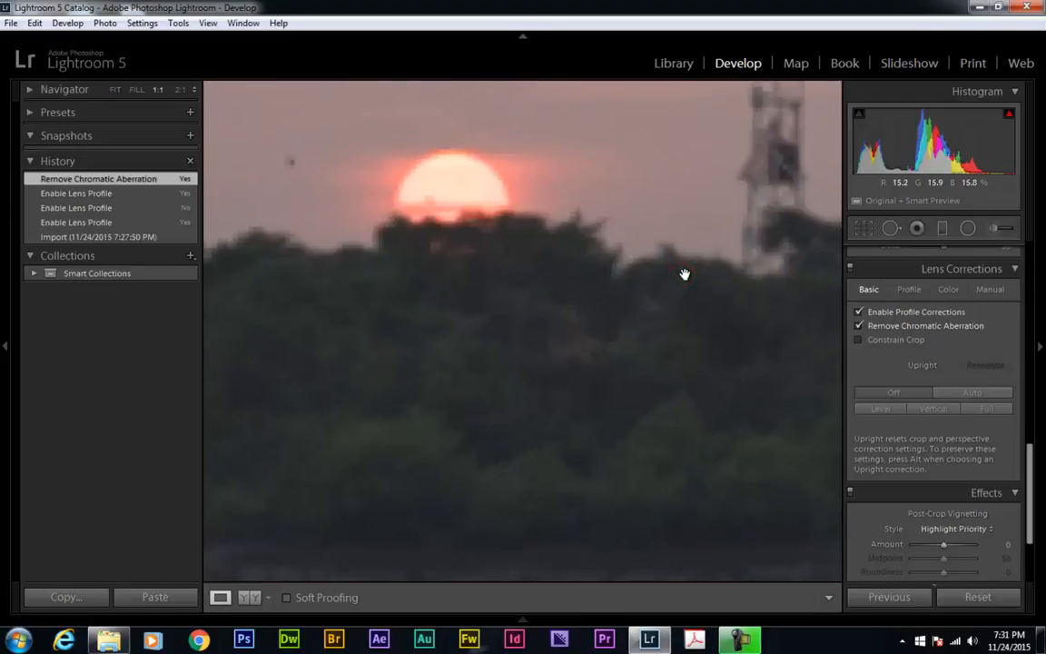
left_click(860, 327)
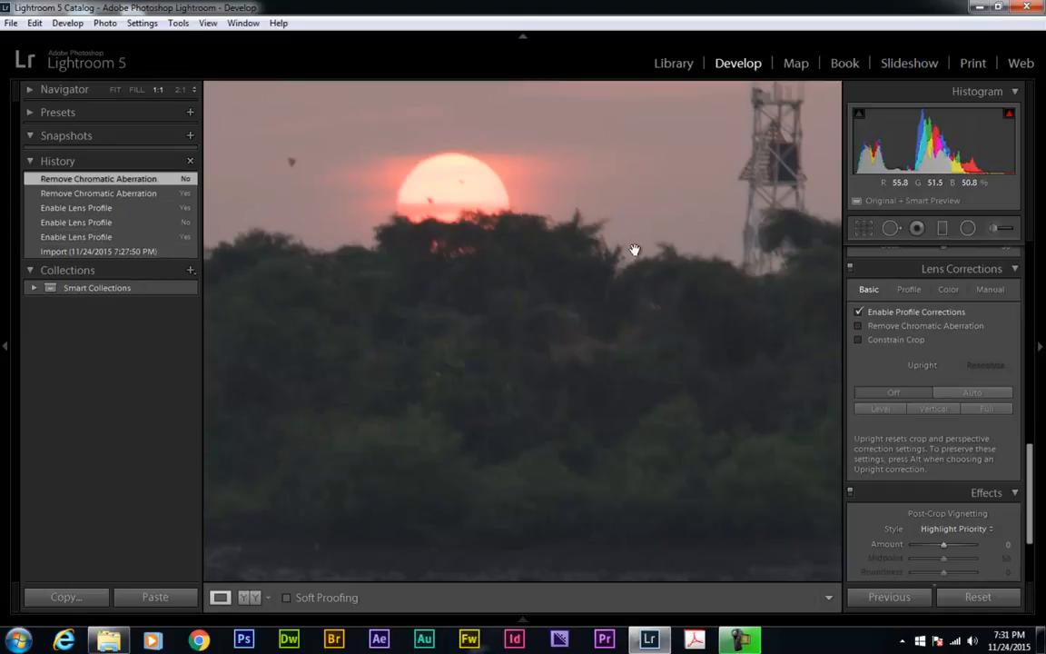
left_click(857, 312)
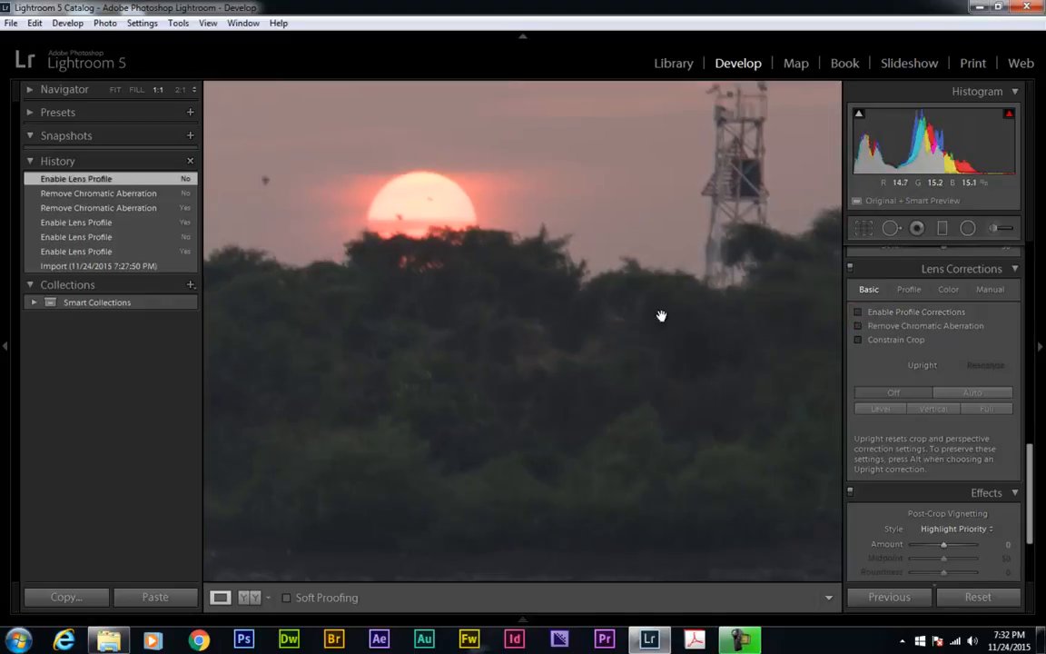
left_click_drag(653, 333, 517, 350)
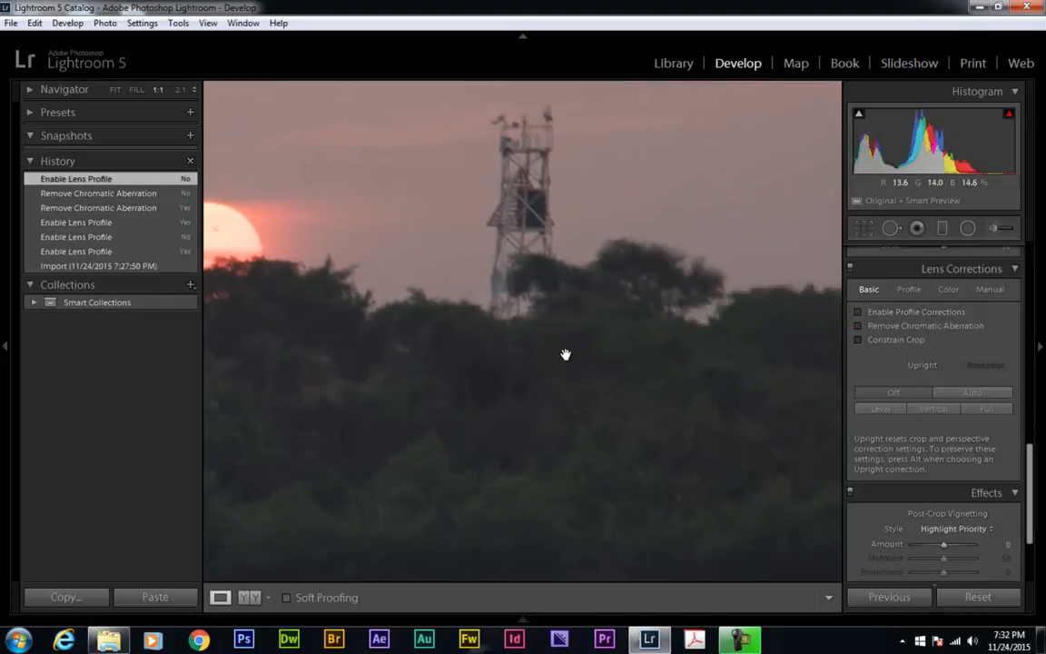
left_click(572, 356)
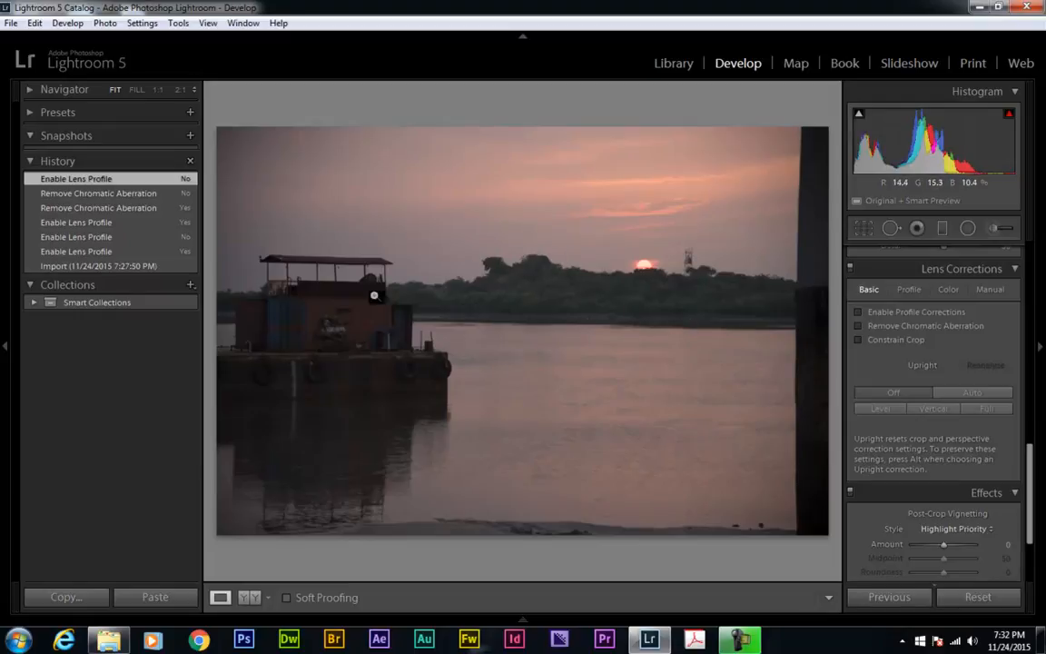
Enable Profile Corrections, Remove Chromatic Aberration and Constrain Crop for the photo.
left_click(857, 313)
left_click(858, 325)
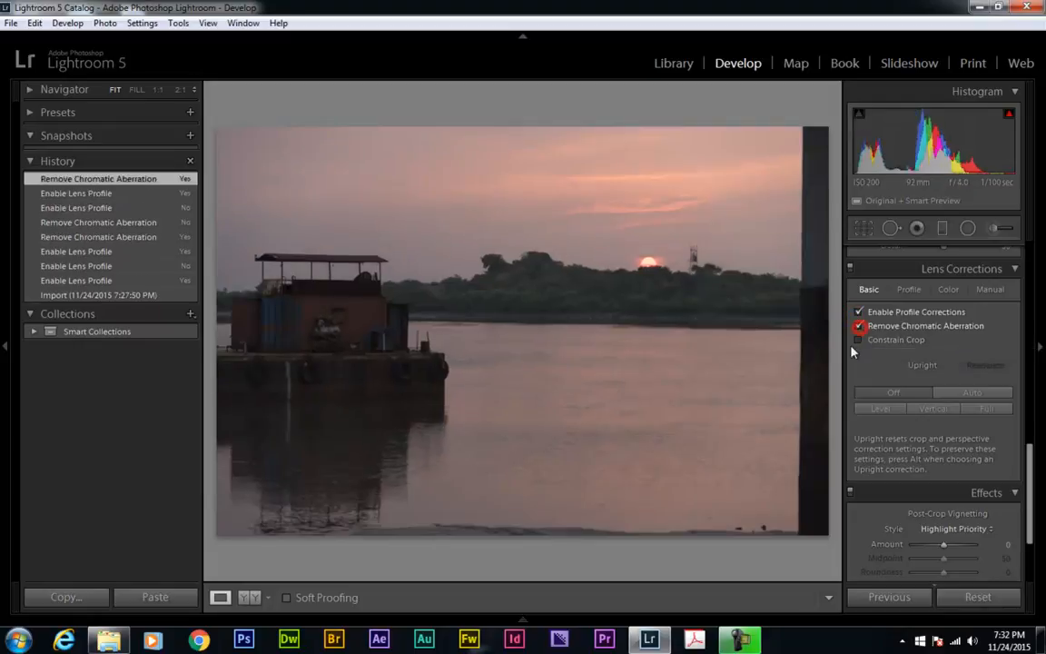
left_click(858, 339)
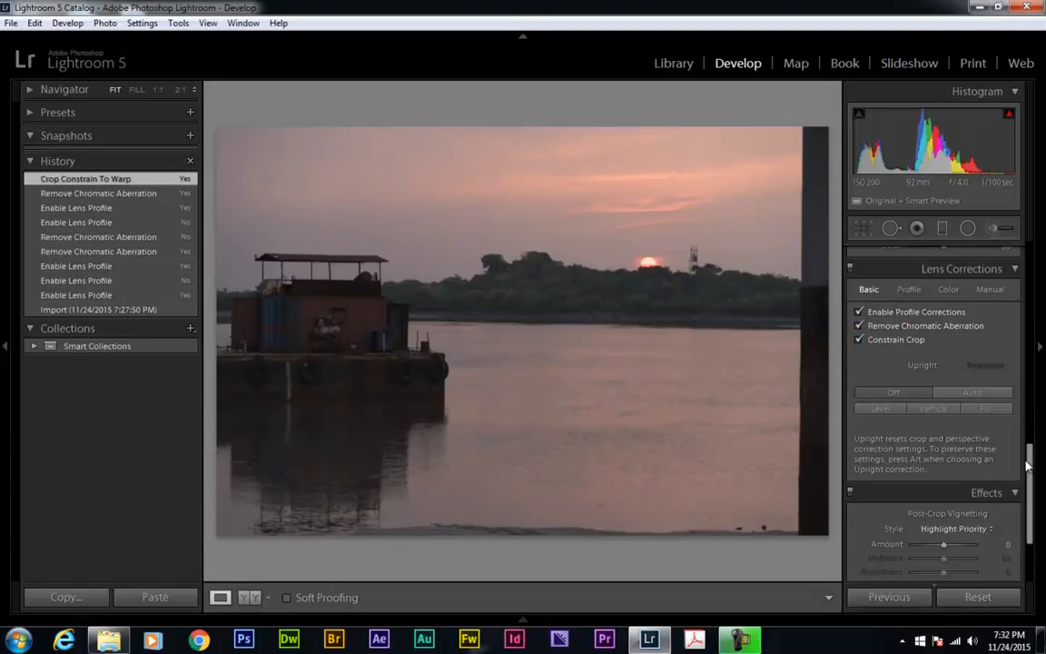
Crop away the dark post at the photo's right edge and the shoreline at its bottom, and compare the result with the imported history state.
scroll(1023, 464, "up", 10)
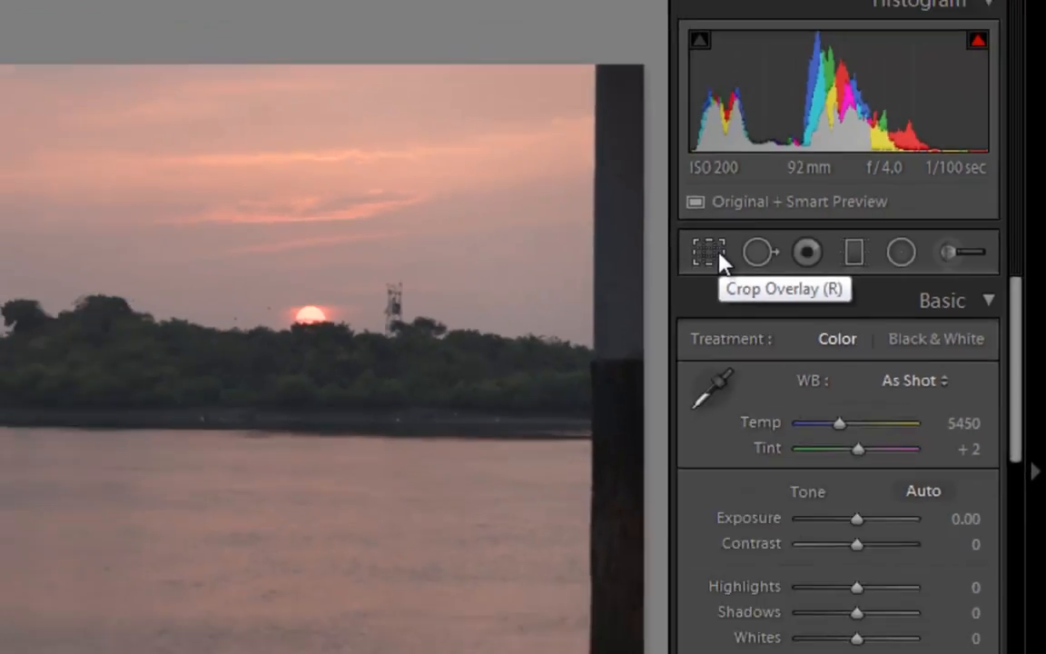
left_click(603, 275)
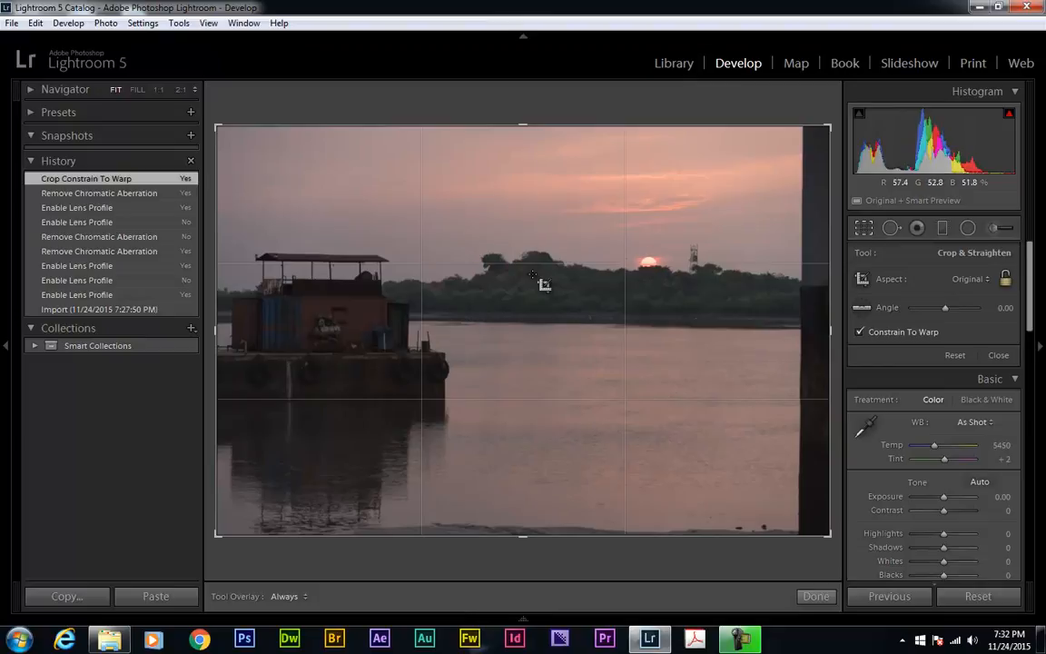
left_click_drag(829, 330, 810, 330)
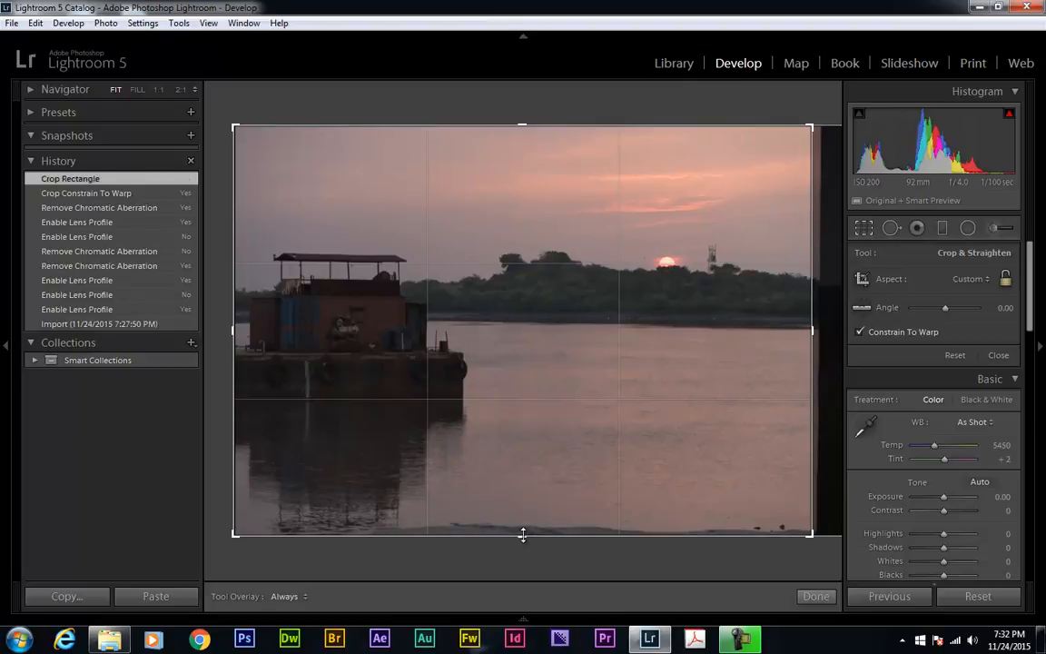
left_click_drag(521, 532, 522, 523)
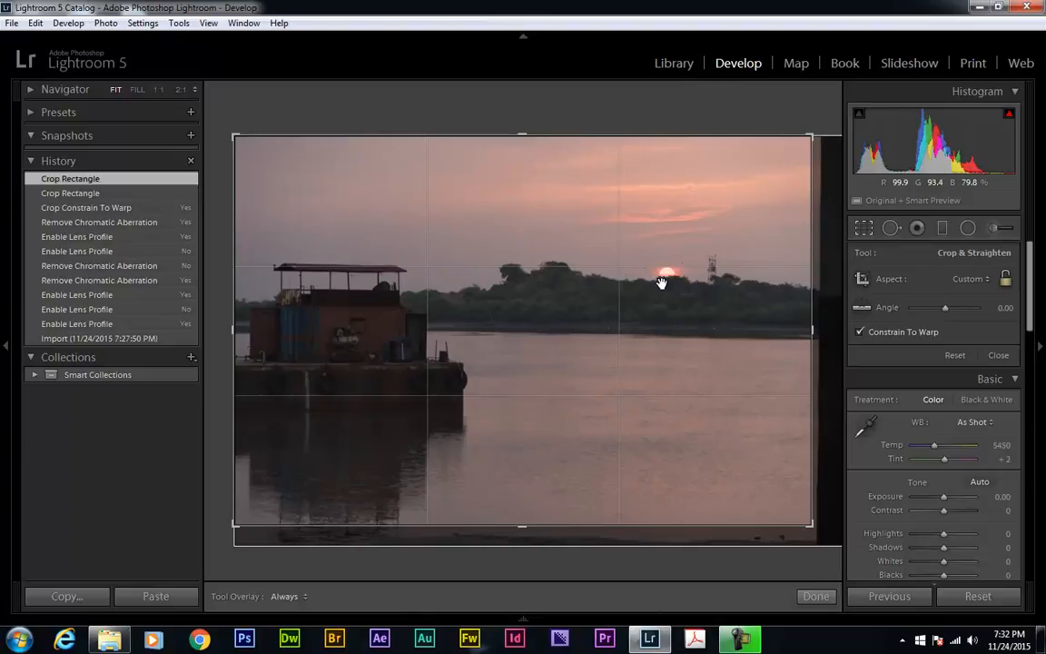
key("Return")
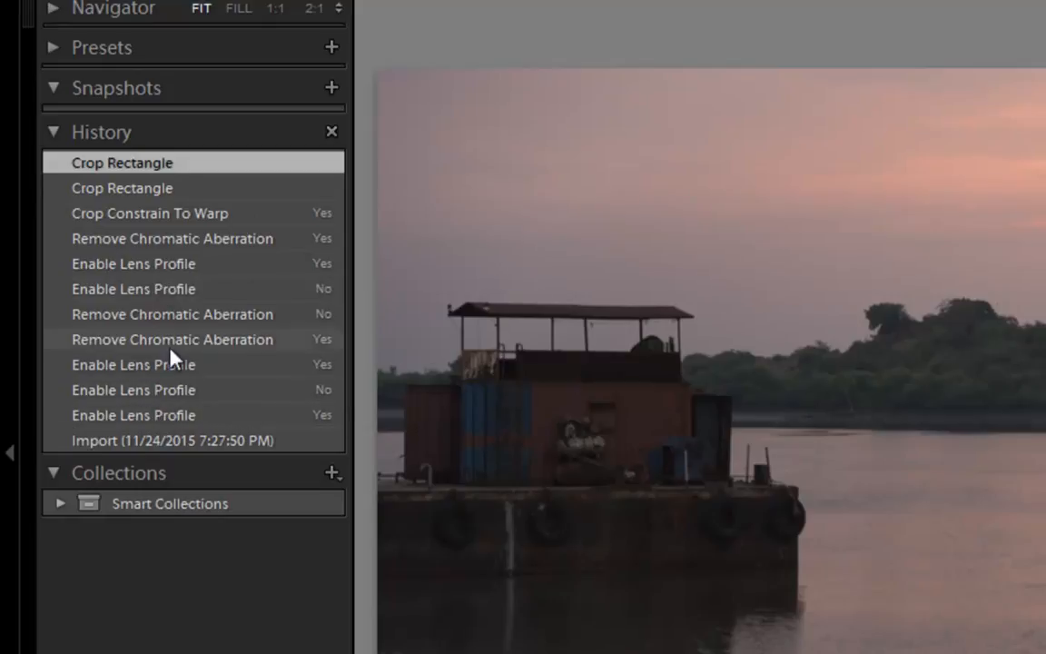
left_click(147, 440)
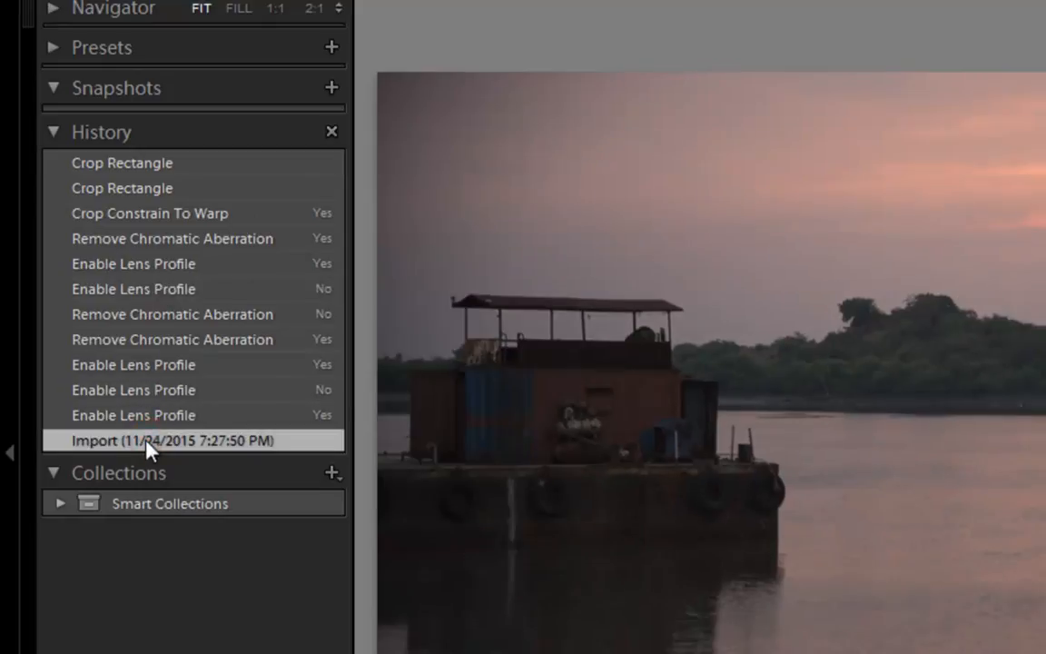
left_click(159, 163)
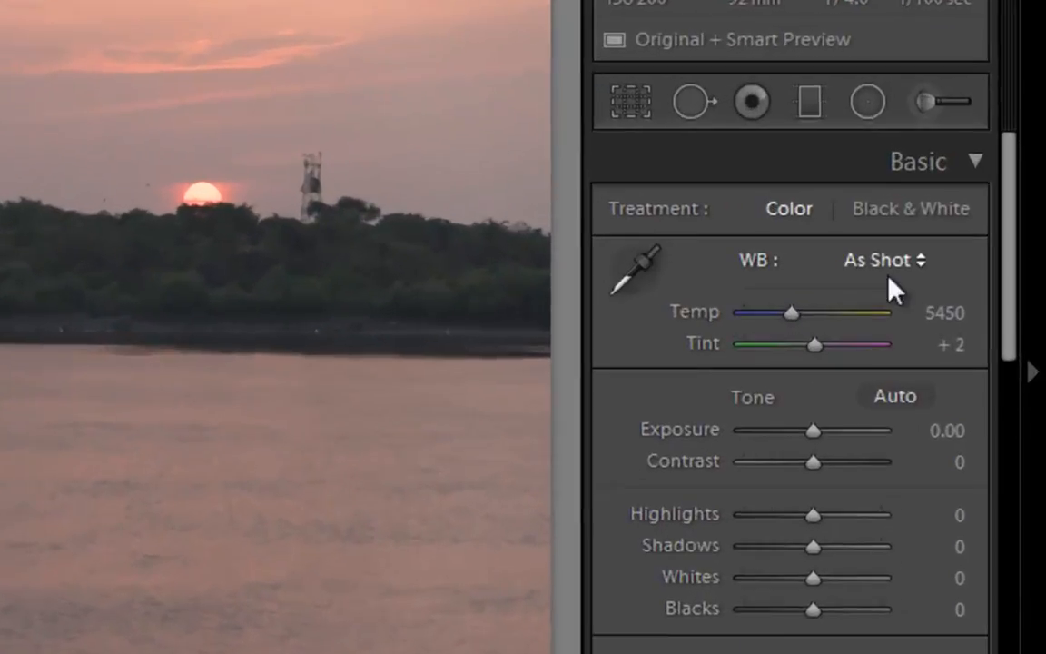
Try the Daylight, Cloudy, Shade and Tungsten white balance presets on the barge photo.
left_click(985, 297)
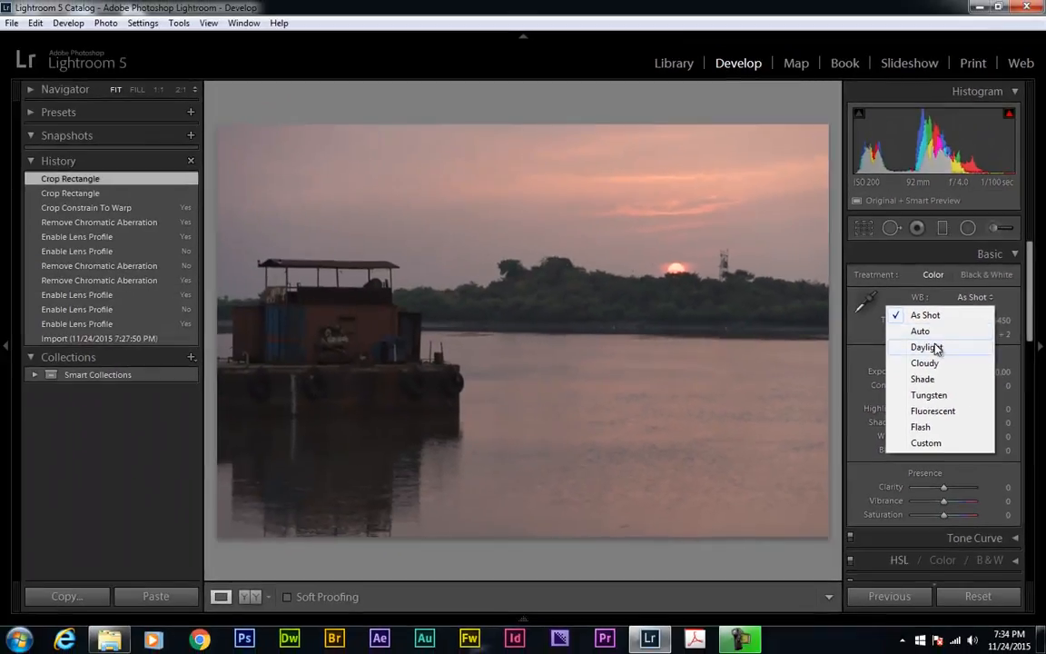
left_click(926, 347)
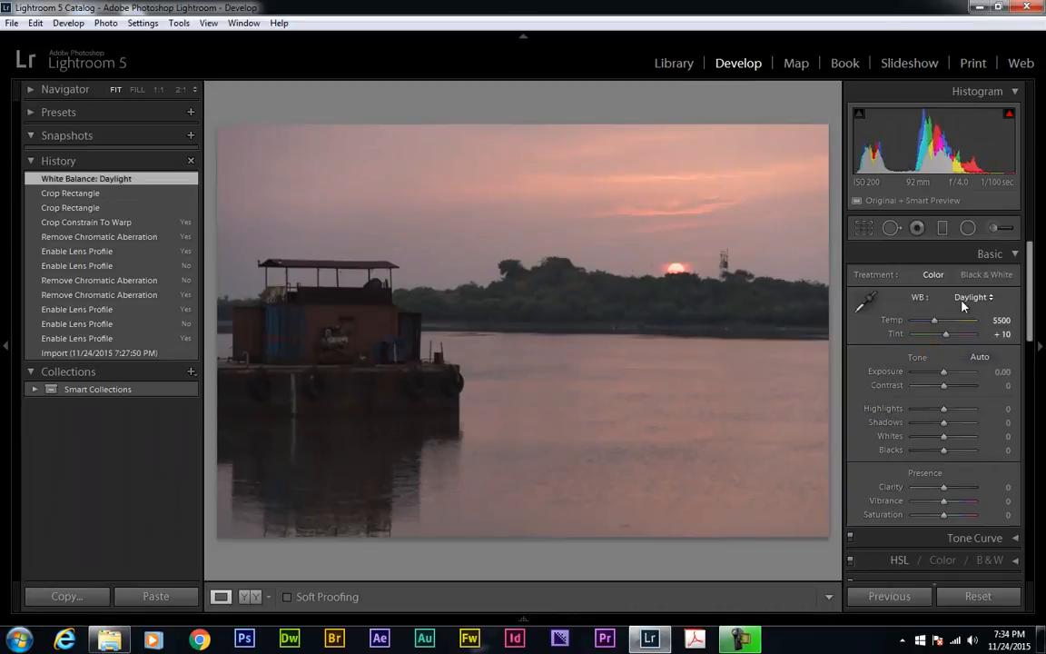
left_click(966, 299)
left_click(924, 363)
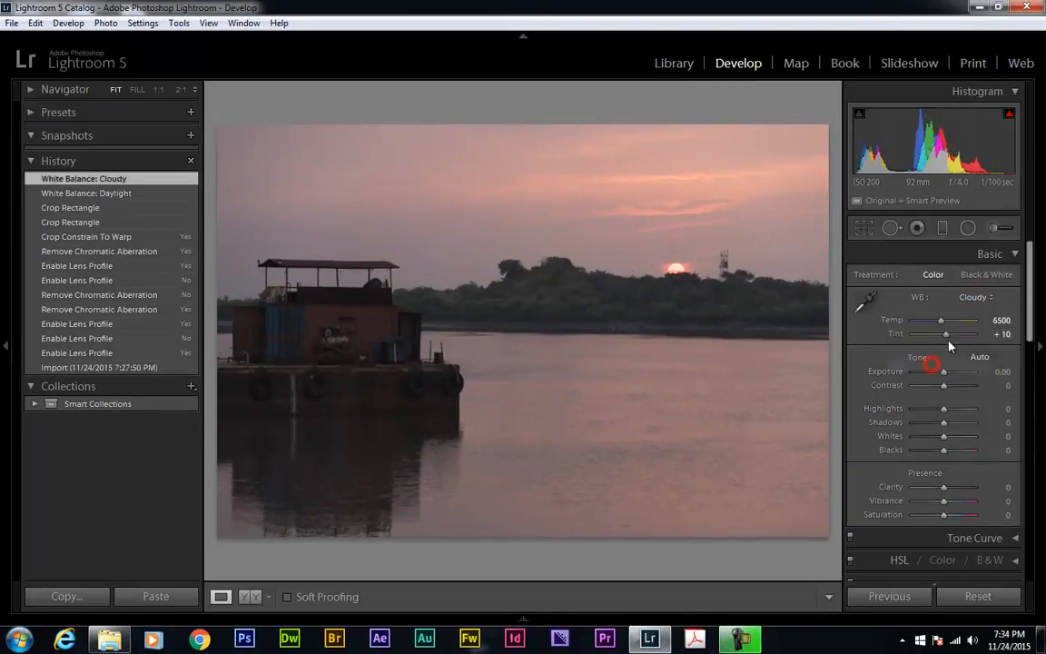
left_click(976, 296)
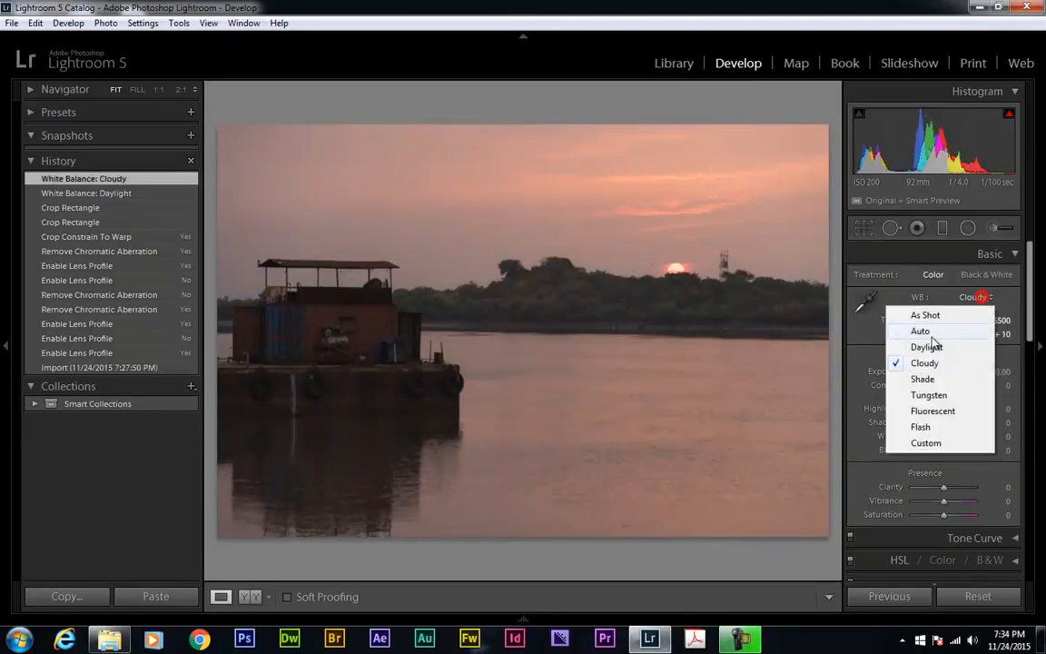
left_click(919, 376)
left_click(976, 297)
left_click(942, 392)
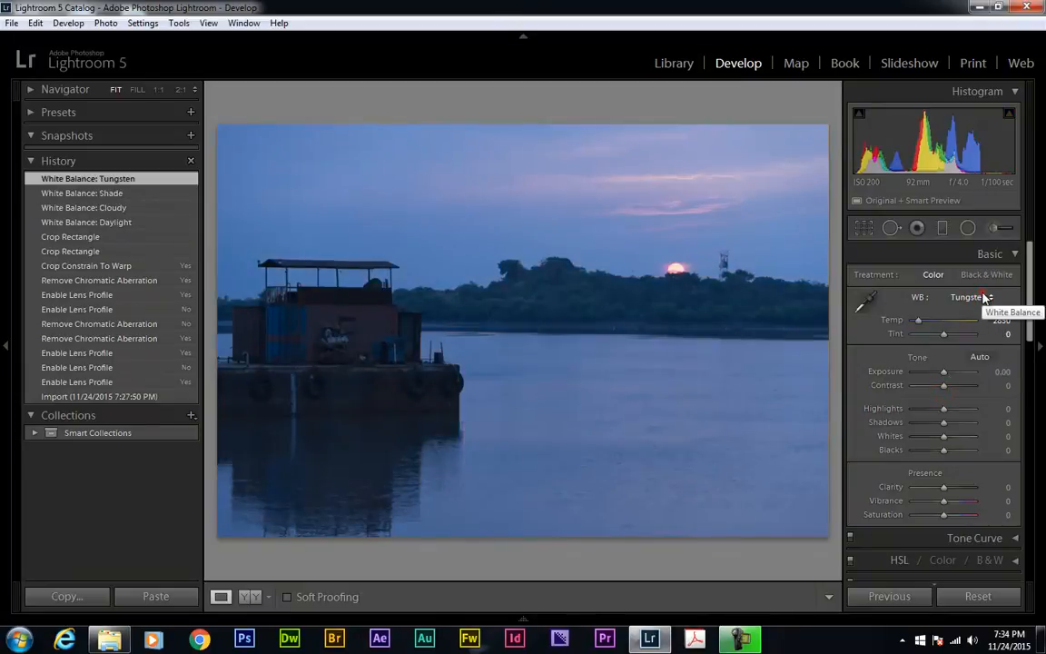
Try the Fluorescent, Flash and Custom white balance presets on the barge photo.
left_click(980, 297)
left_click(929, 413)
left_click(980, 297)
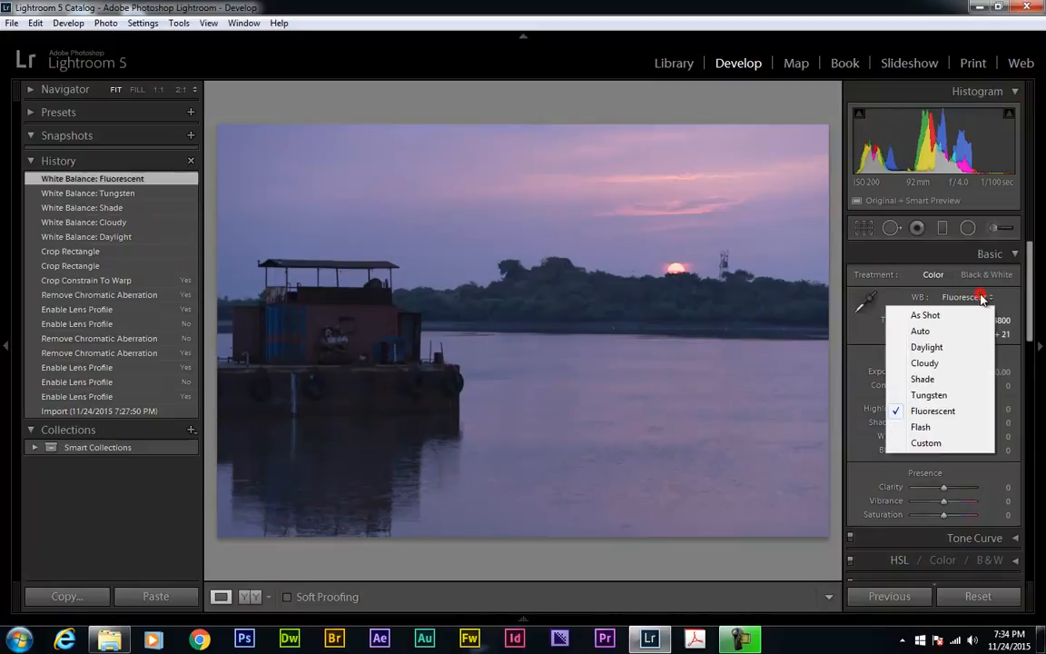
left_click(935, 427)
left_click(977, 297)
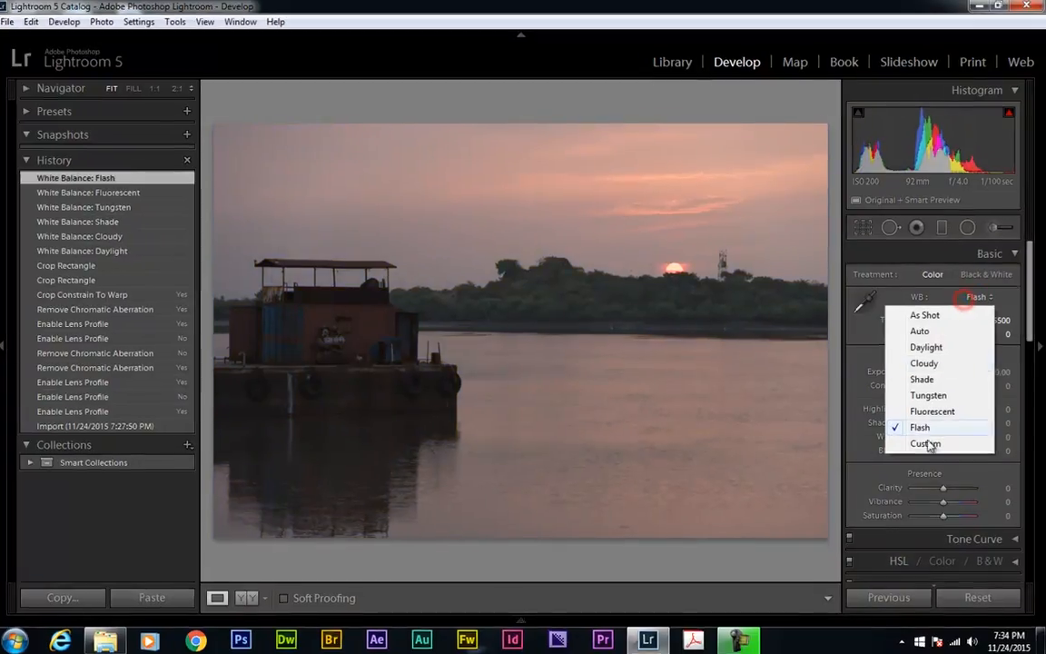
left_click(927, 441)
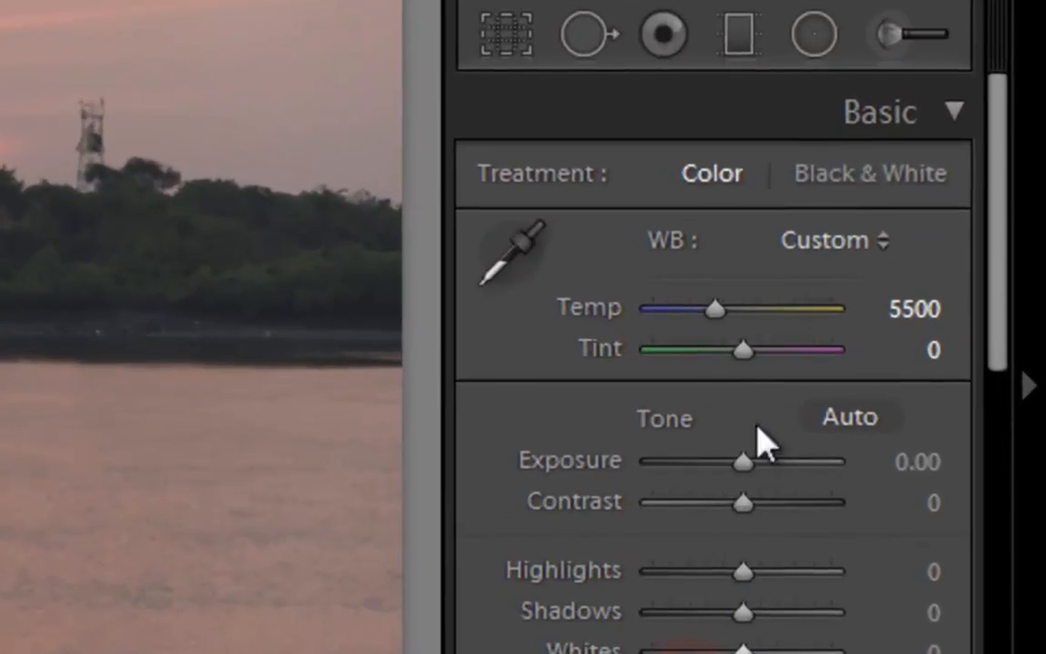
Try the White Balance Selector over the barge, preview the highlight clipping, and put the selector back without sampling.
left_click(511, 252)
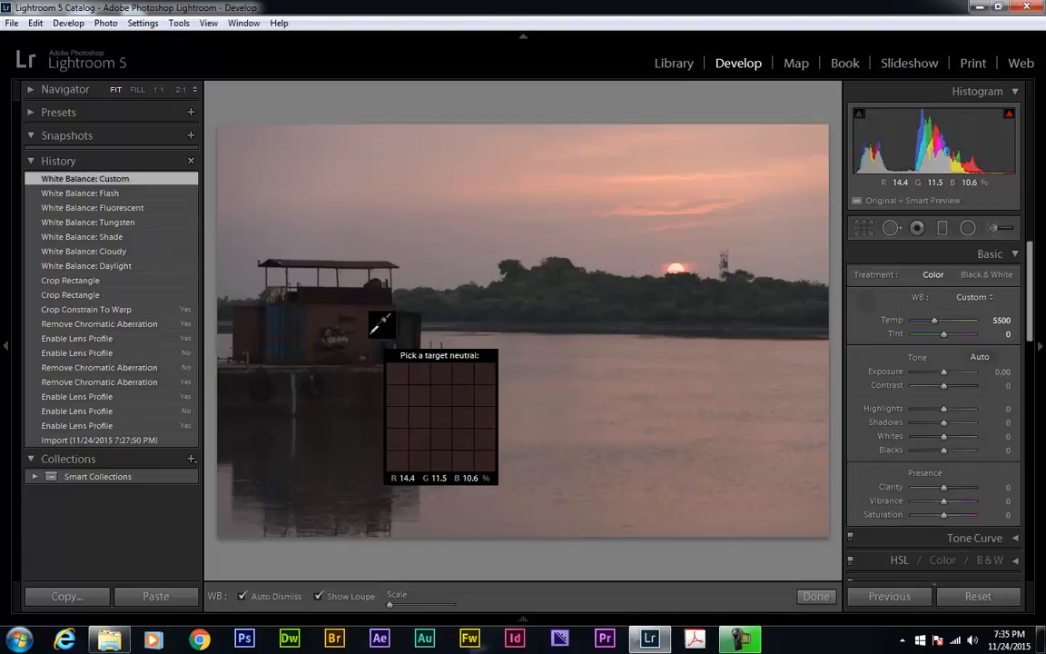
left_click(1009, 114)
left_click(864, 302)
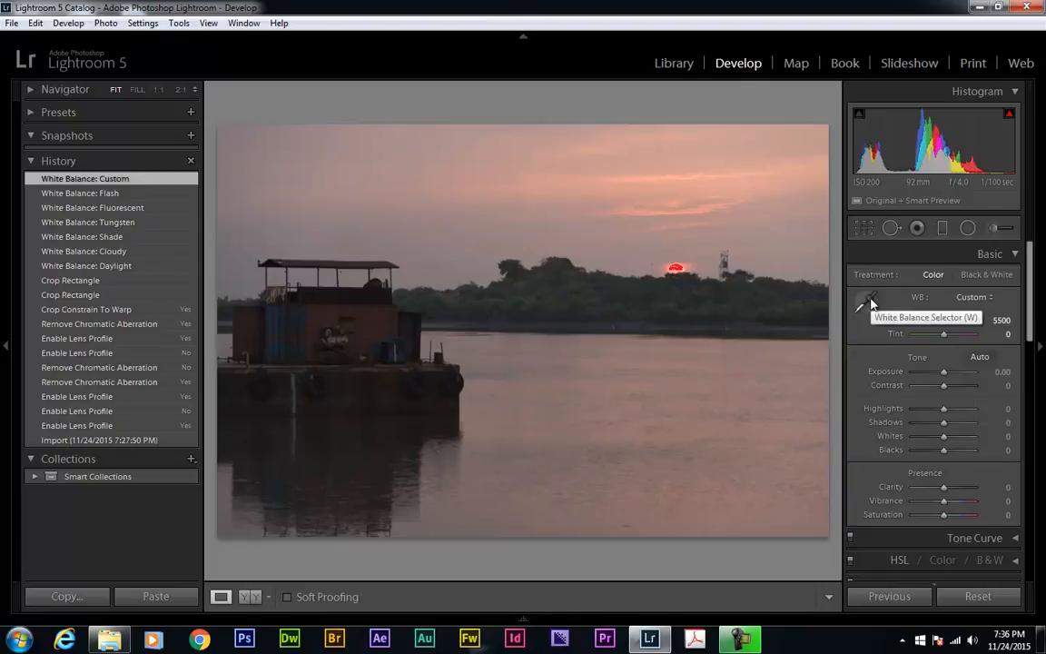
Try the Auto white balance and return the photo to As Shot.
left_click(960, 299)
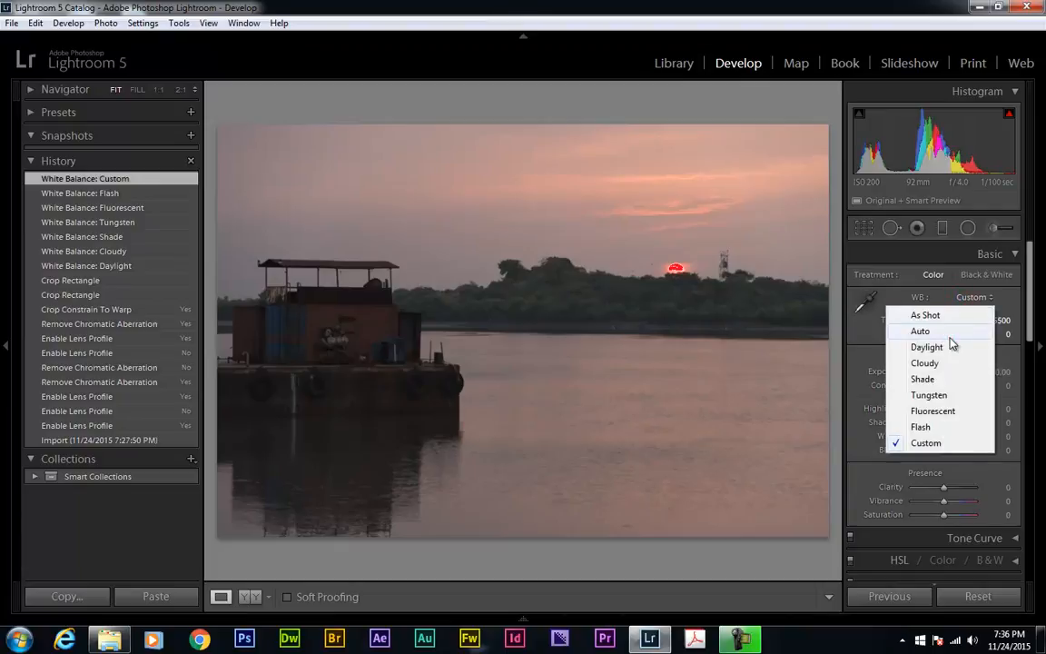
left_click(952, 335)
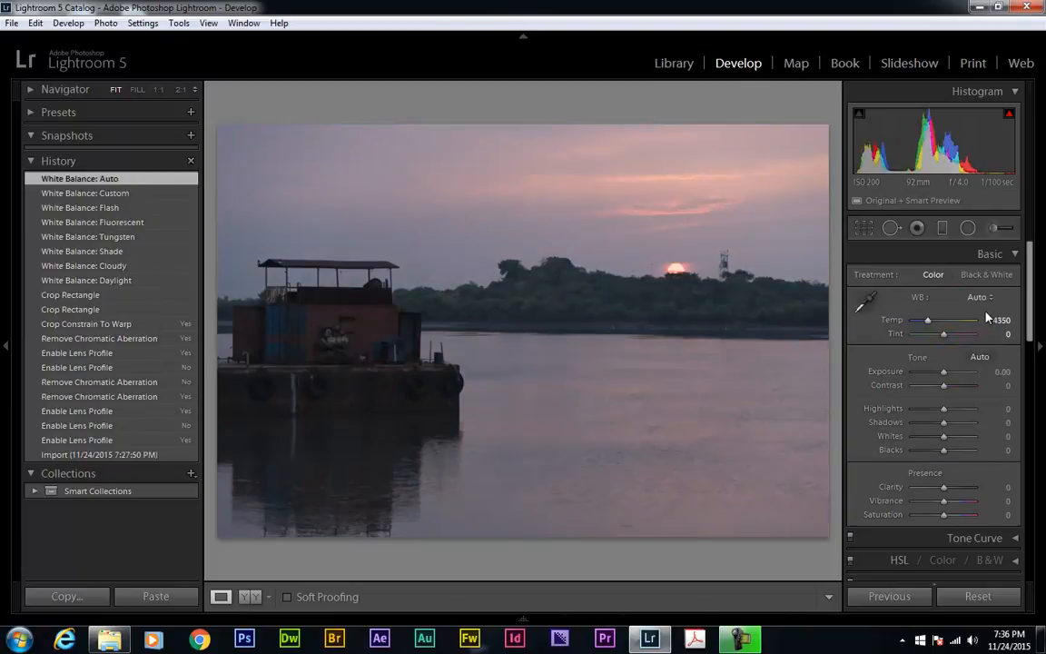
left_click(980, 305)
left_click(912, 313)
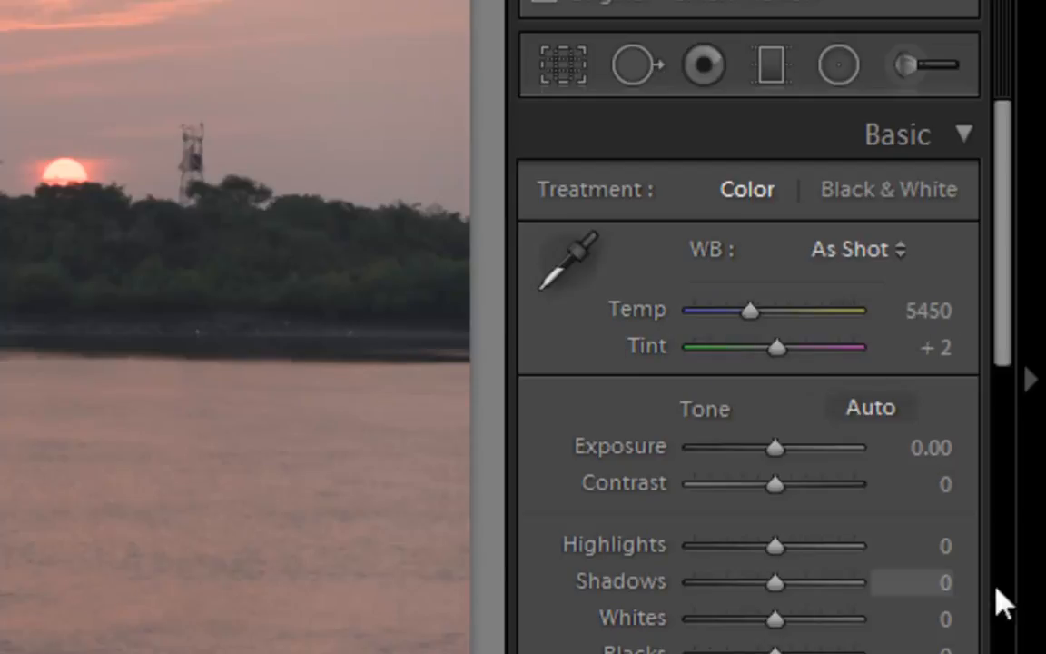
Try the Black & White treatment on the photo and switch back to Color.
mouse_move(1000, 289)
left_mouse_down()
mouse_move(1001, 307)
mouse_move(1002, 271)
left_mouse_up()
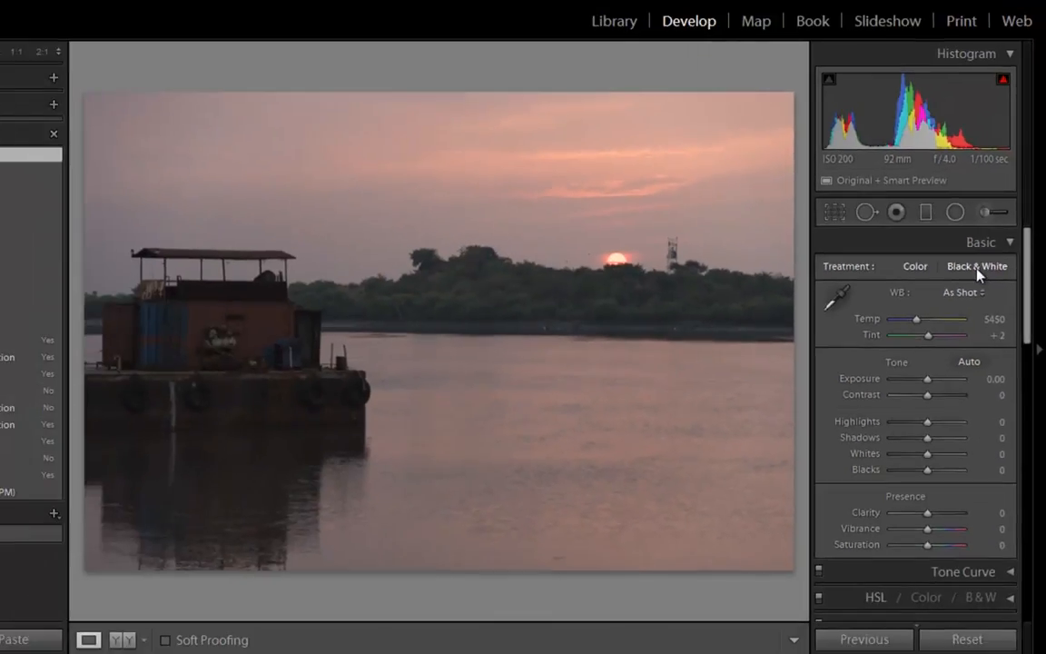
left_click(989, 266)
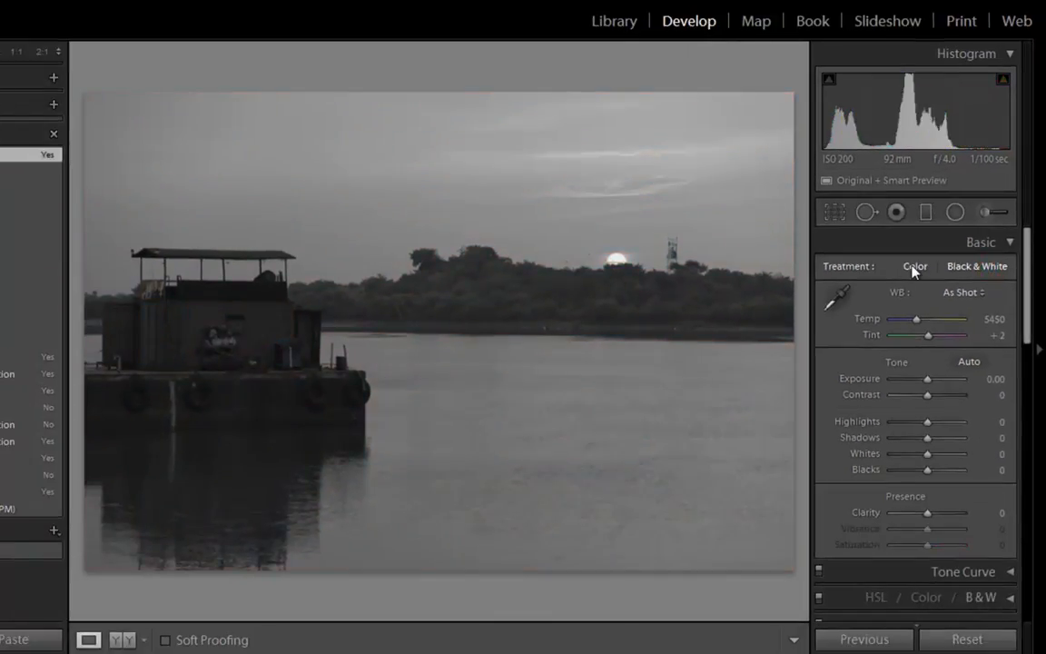
left_click(914, 268)
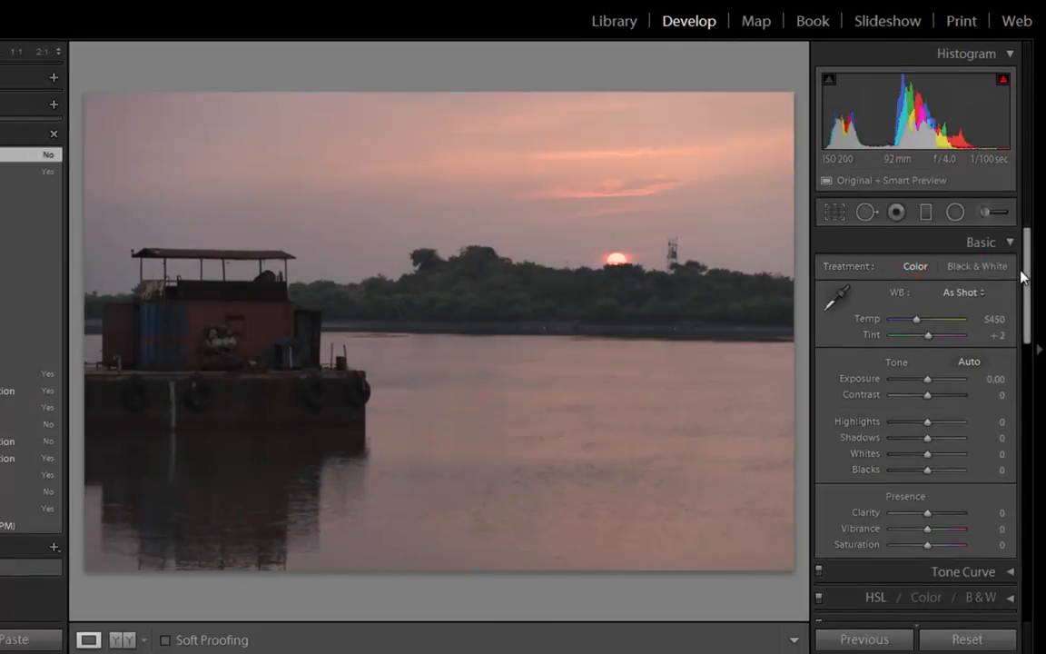
Try Exposure at strongly brightened and darkened settings such as +4.17 and −4.29, and reset it to 0.00.
left_click_drag(1024, 270, 1027, 281)
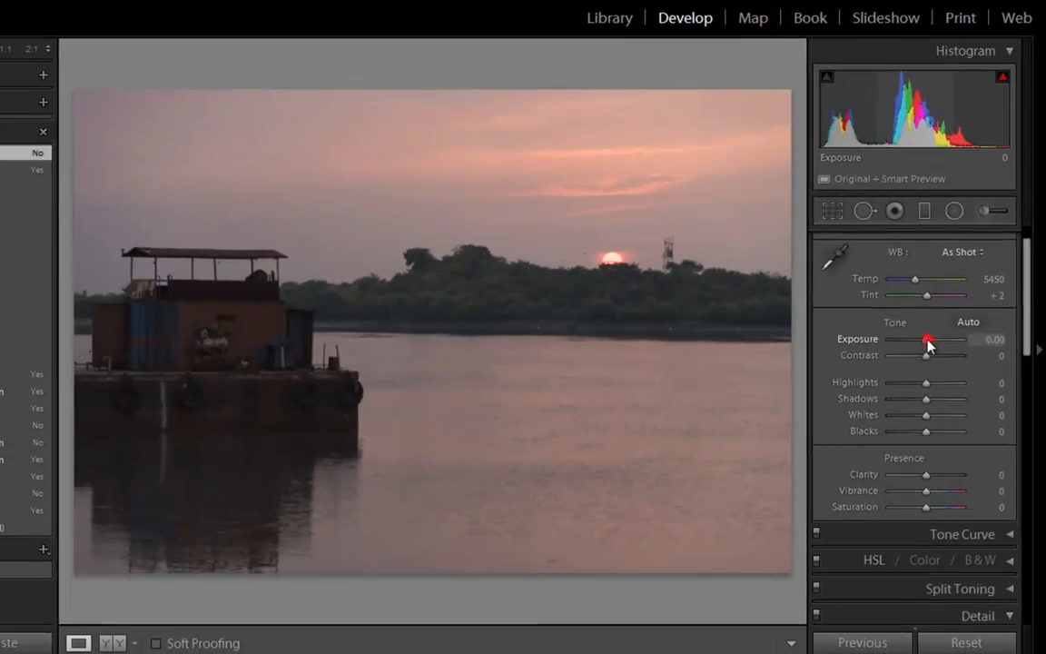
left_click_drag(746, 363, 655, 363)
left_click_drag(889, 342, 958, 344)
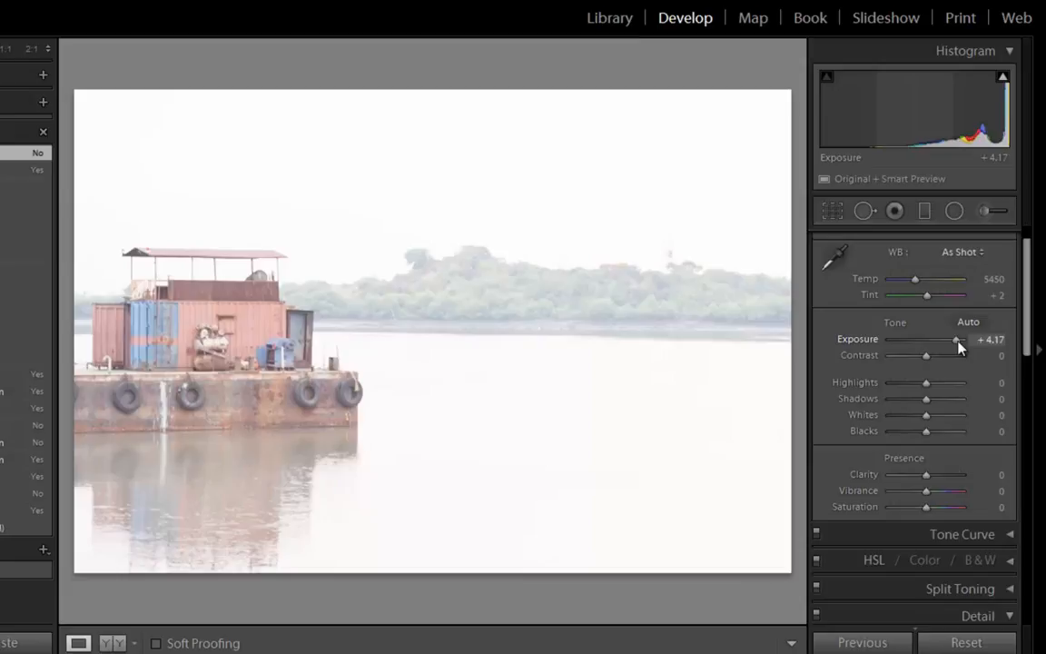
left_click_drag(957, 342, 897, 330)
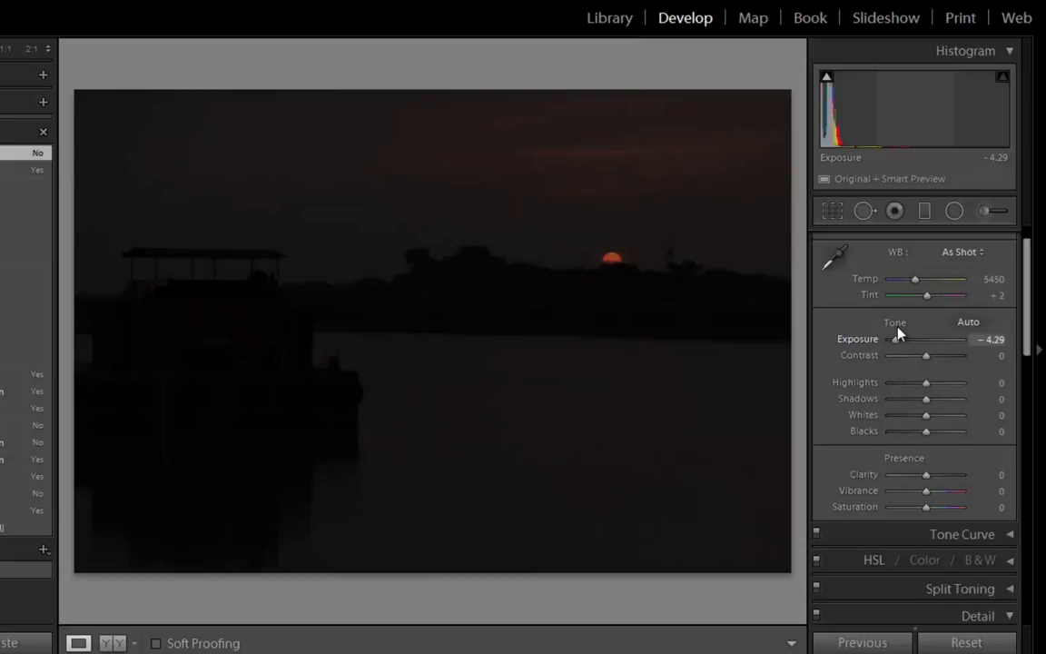
left_click_drag(898, 334, 920, 324)
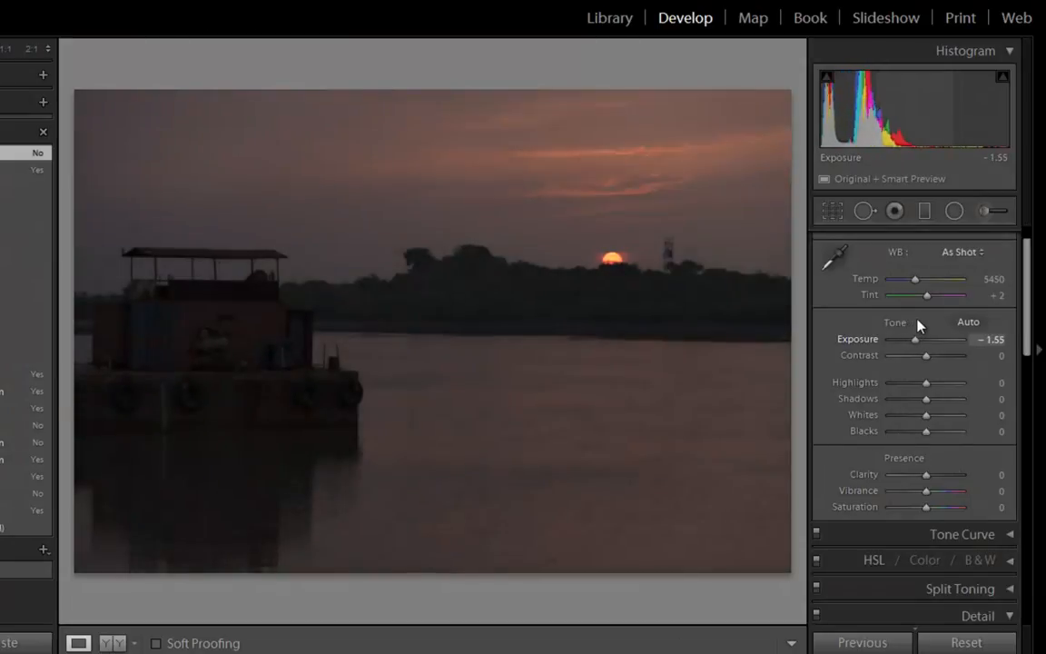
double_click(913, 337)
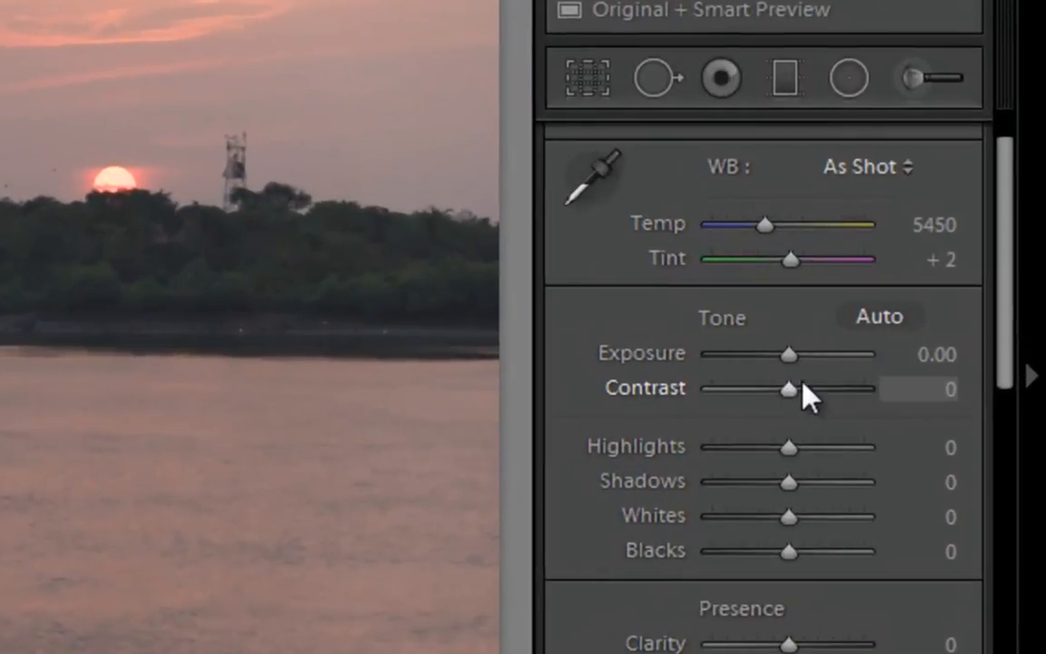
Raise the photo's Contrast to +45 and dismiss the Windows performance notification.
left_click_drag(786, 390, 819, 396)
left_click_drag(954, 356, 958, 357)
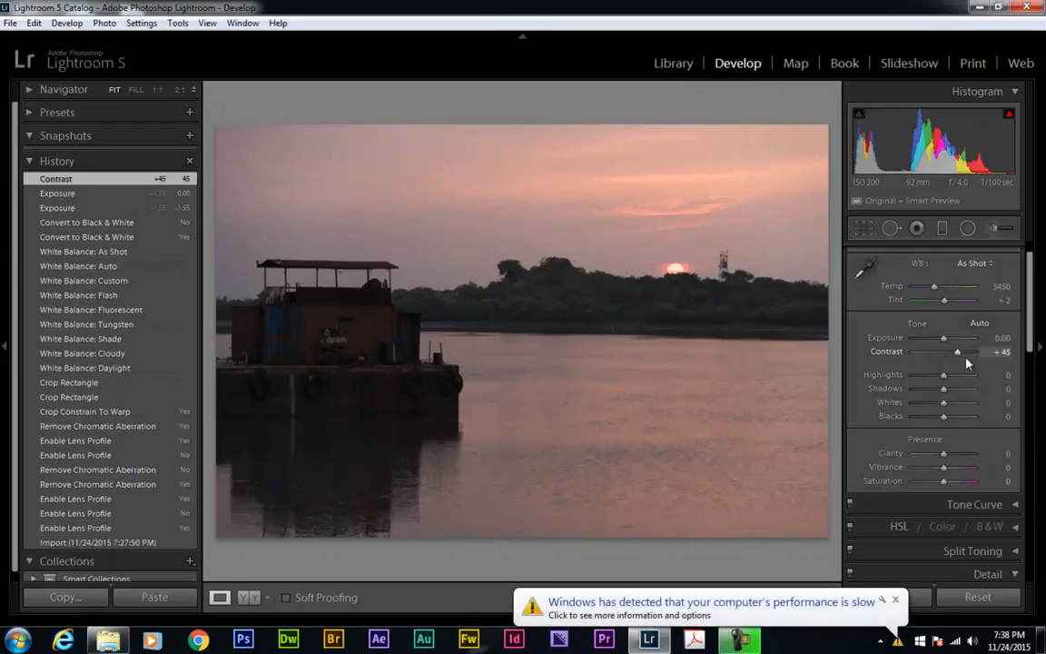
left_click(895, 600)
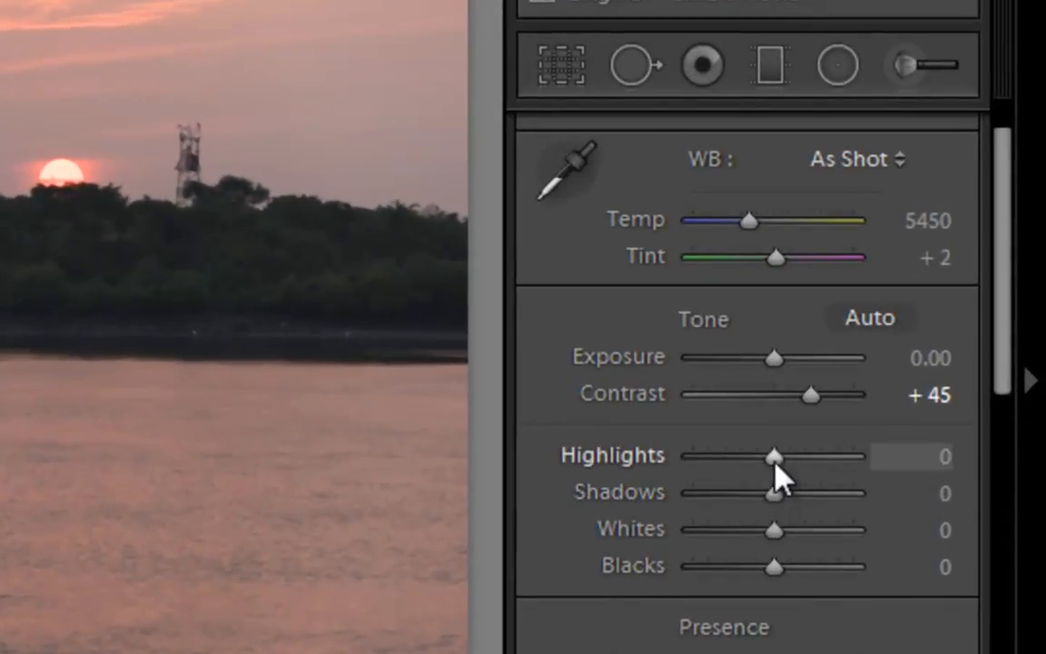
Lower the Highlights to −100 and raise the Shadows to +100 to recover the sky and barge detail.
left_click_drag(772, 451, 724, 454)
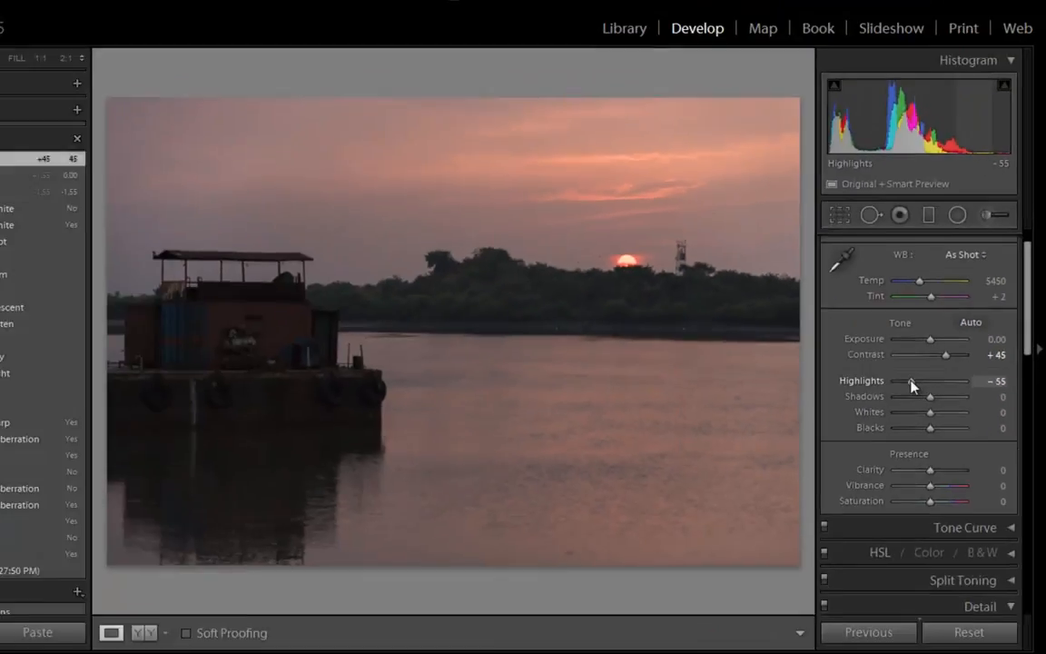
left_click_drag(912, 386, 939, 392)
double_click(939, 392)
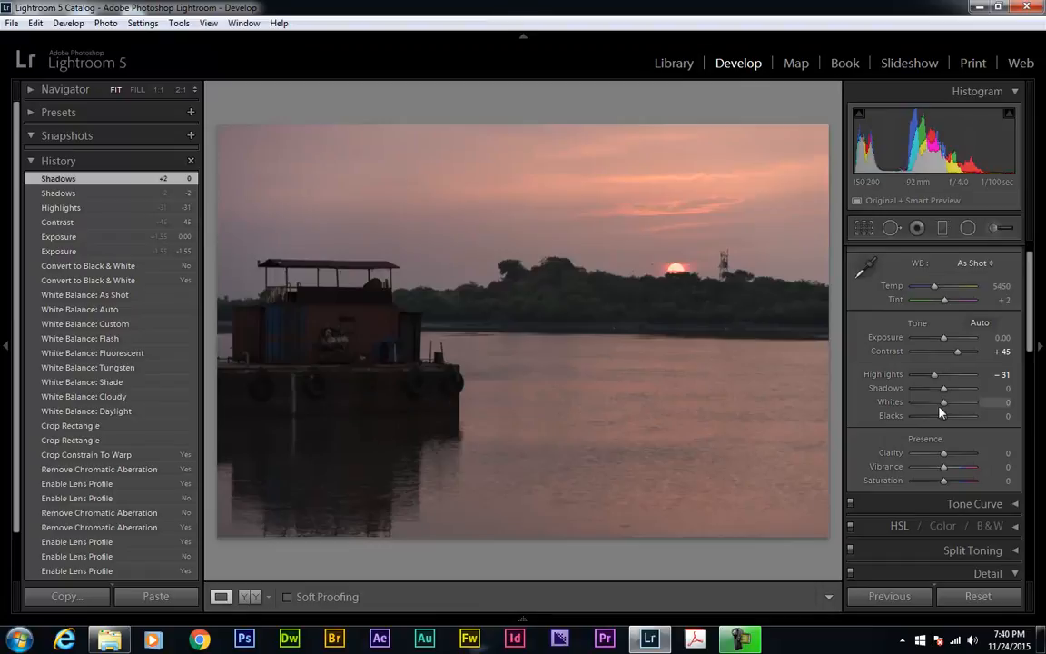
left_click_drag(947, 393, 969, 399)
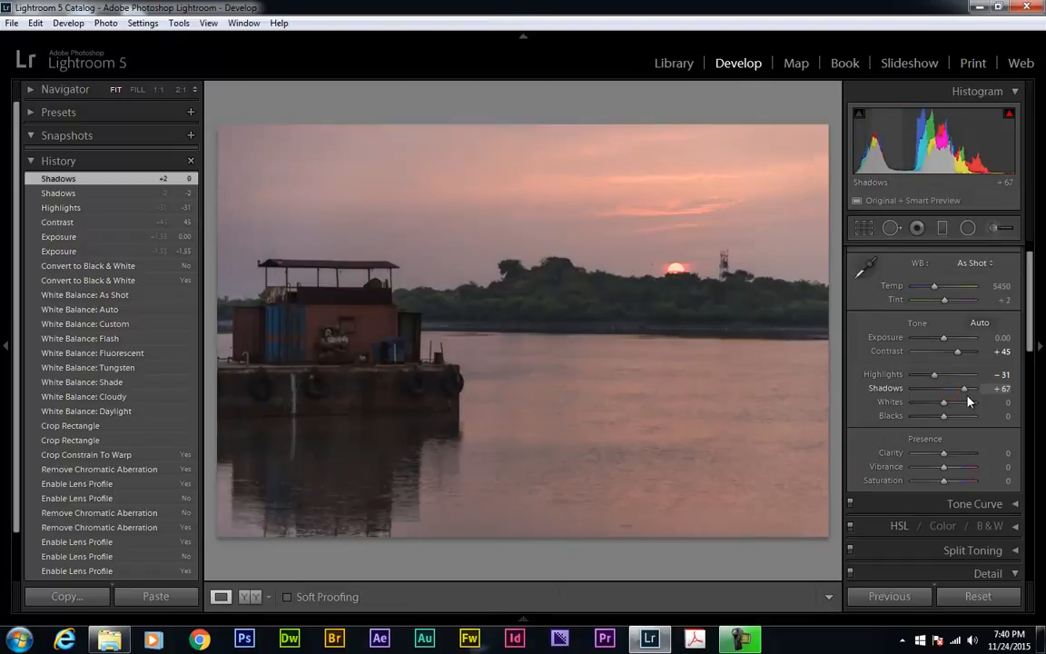
left_click_drag(933, 375, 900, 383)
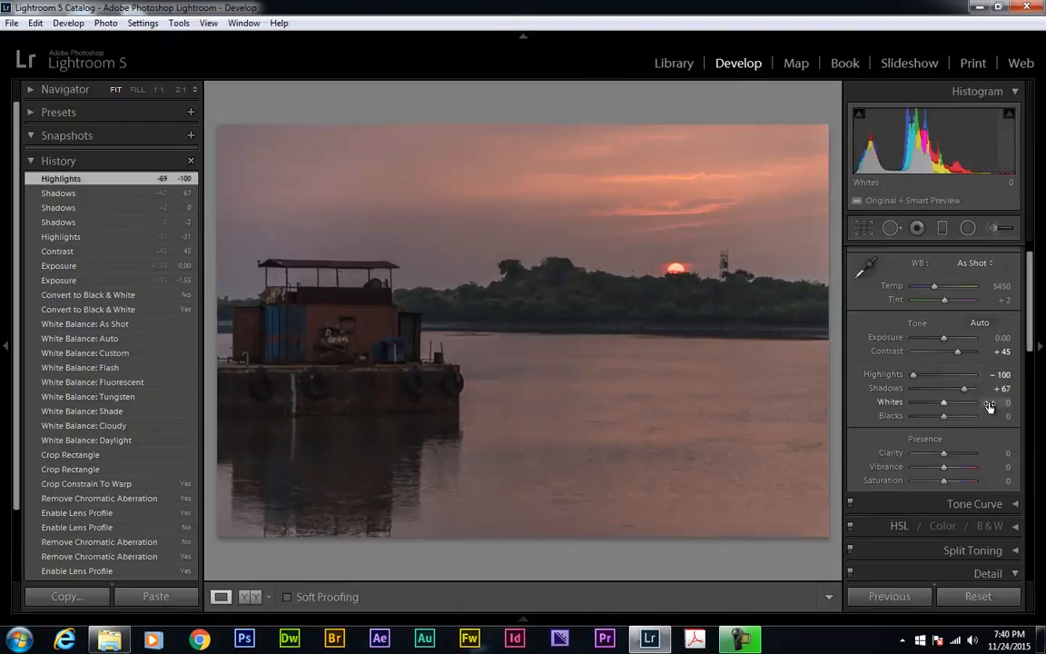
left_click_drag(964, 389, 976, 392)
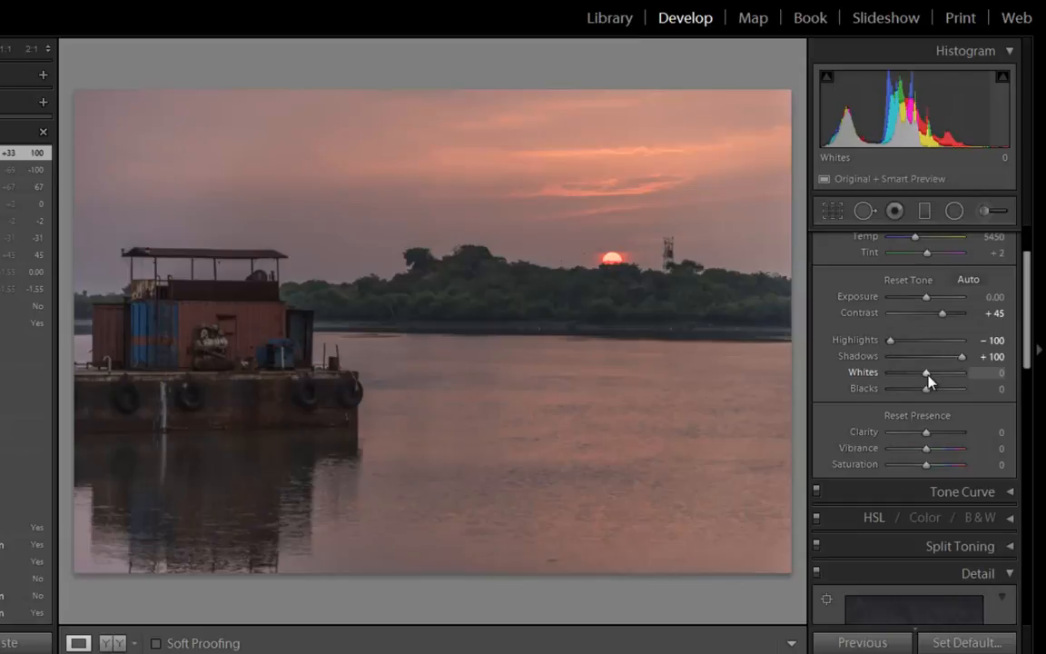
Set the Whites to +36 using the clipping preview, check the sun's highlight clipping at 1:1, and return to the fitted view.
left_click_drag(926, 375, 938, 375)
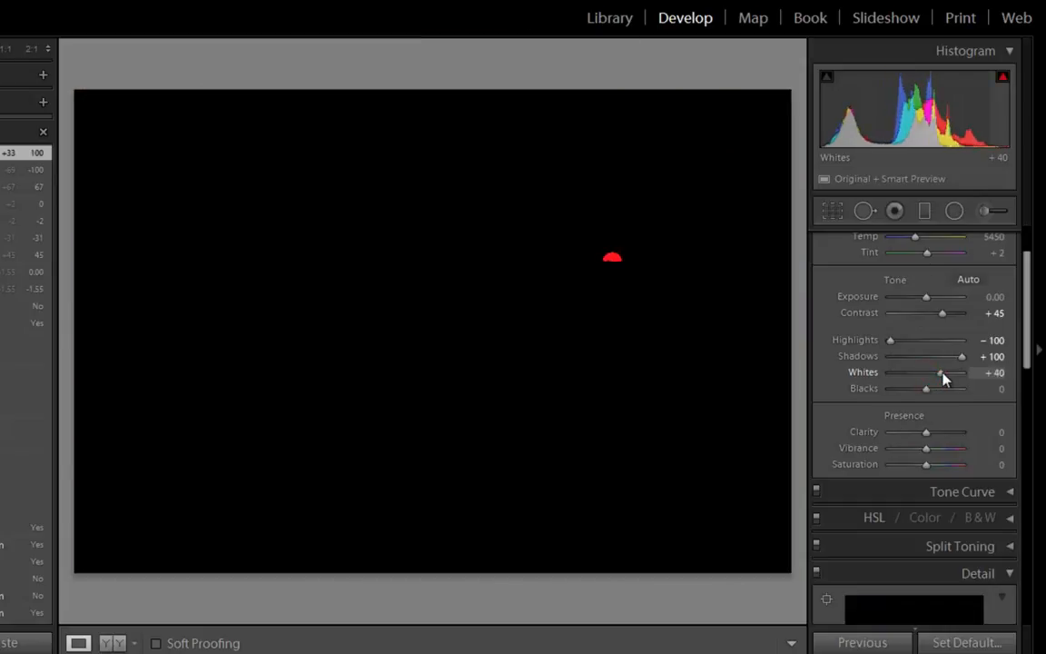
mouse_move(944, 380)
left_mouse_down()
mouse_move(917, 377)
mouse_move(941, 379)
left_mouse_up()
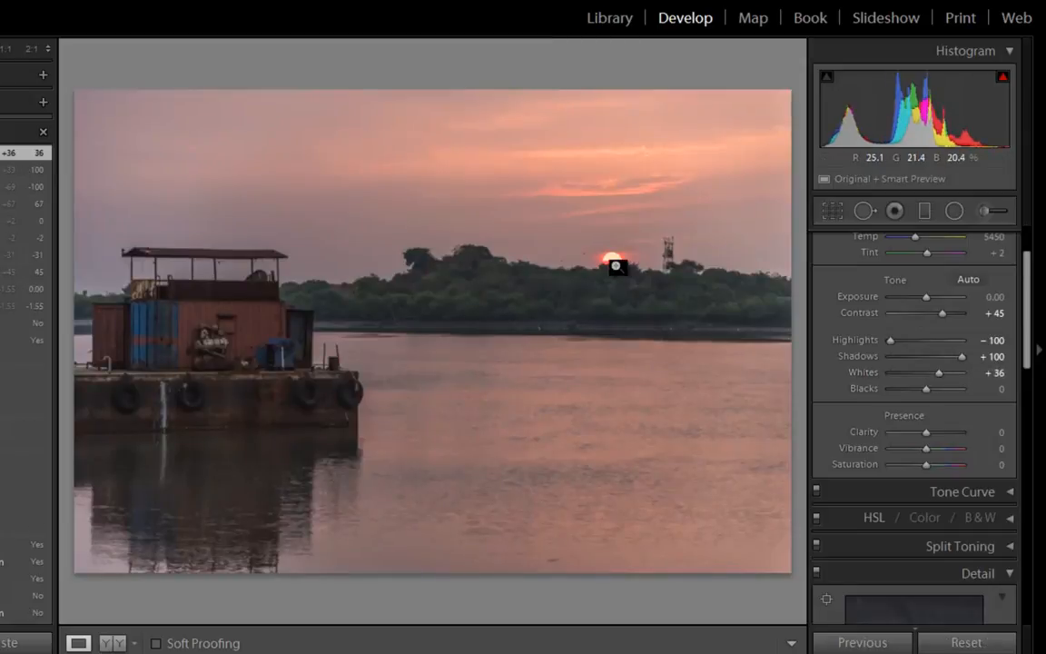
left_click(612, 259)
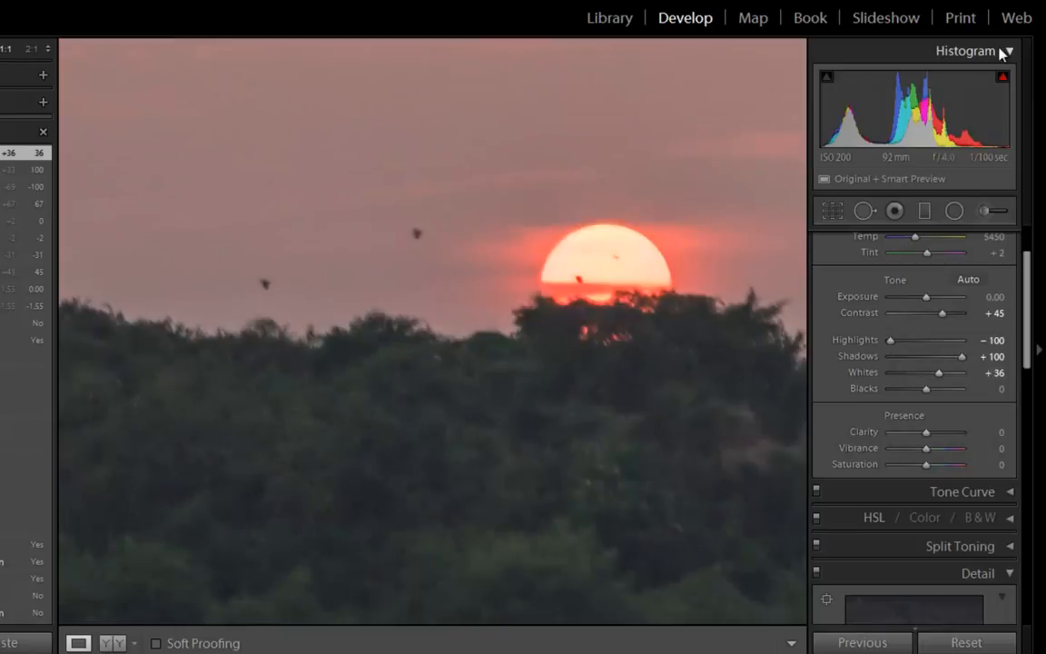
left_click(1002, 80)
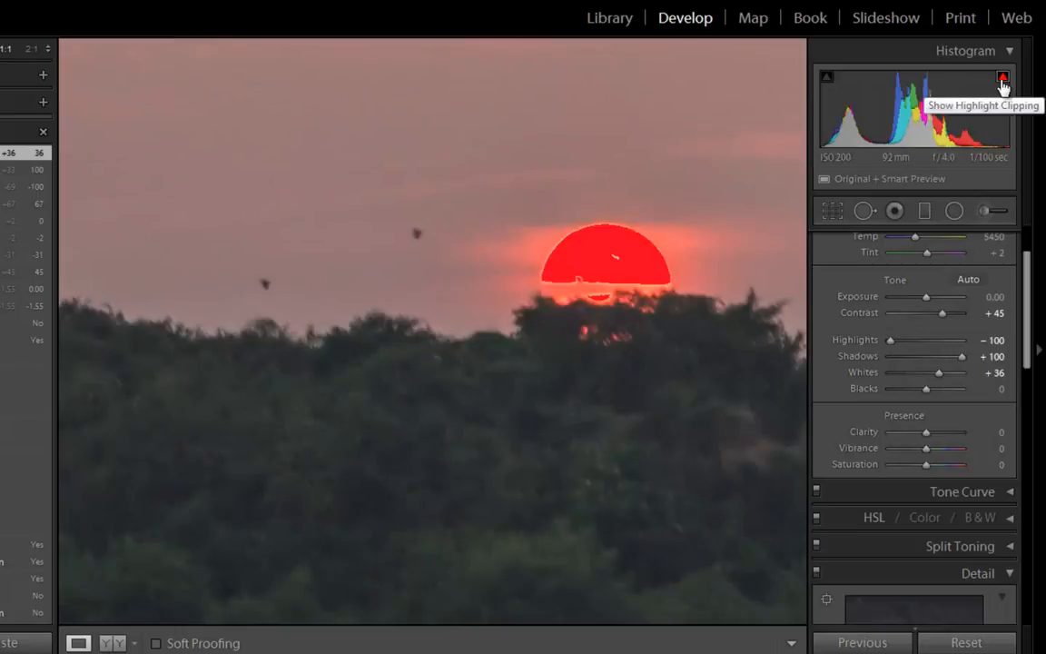
left_click(1002, 80)
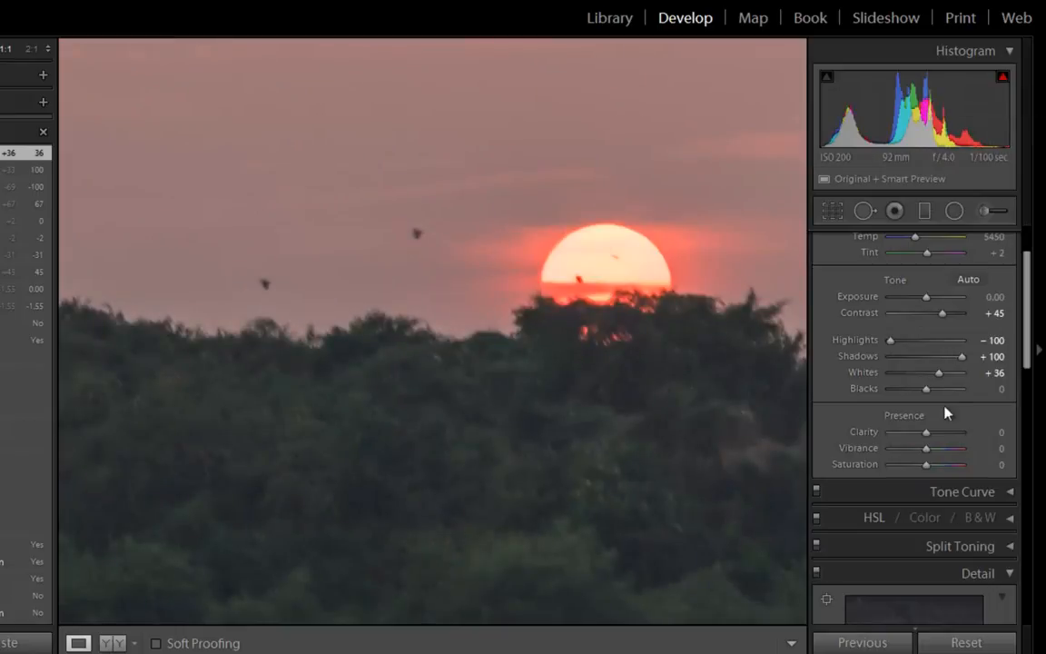
left_click(940, 374, "alt")
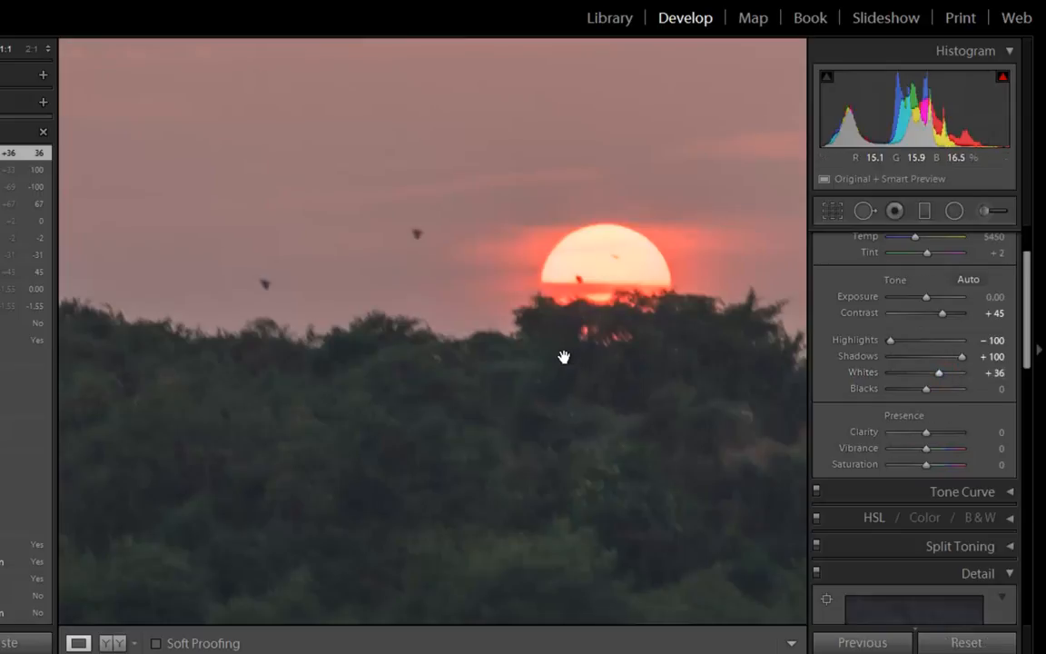
left_click(563, 356)
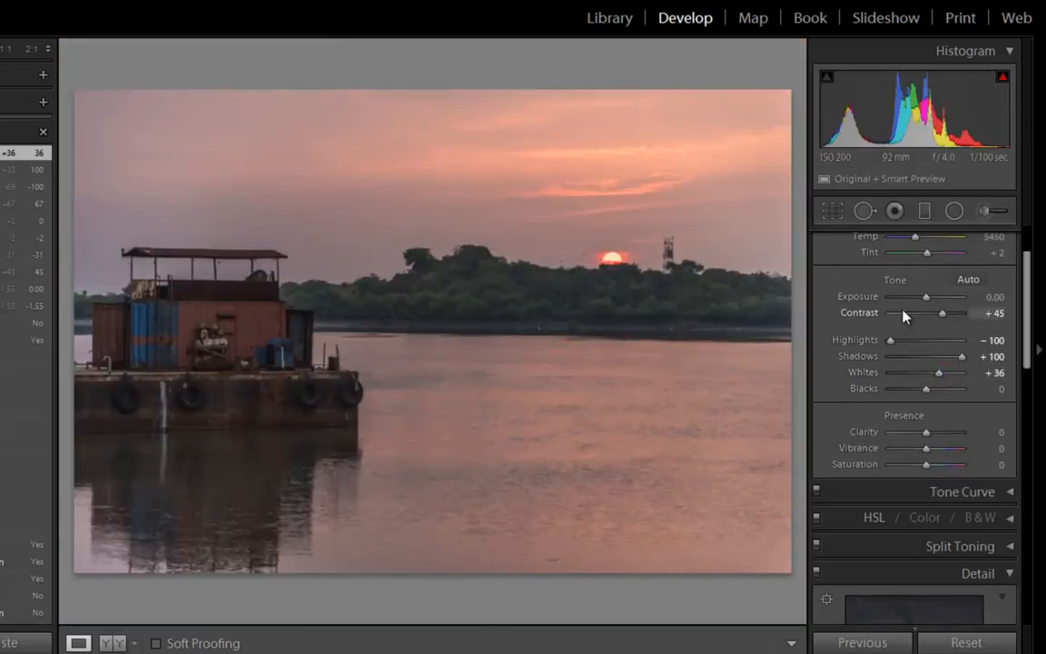
Lower the photo's Whites to +12, checking the clipping preview around the sun.
mouse_move(942, 379)
left_mouse_down()
mouse_move(986, 381)
mouse_move(928, 373)
left_mouse_up()
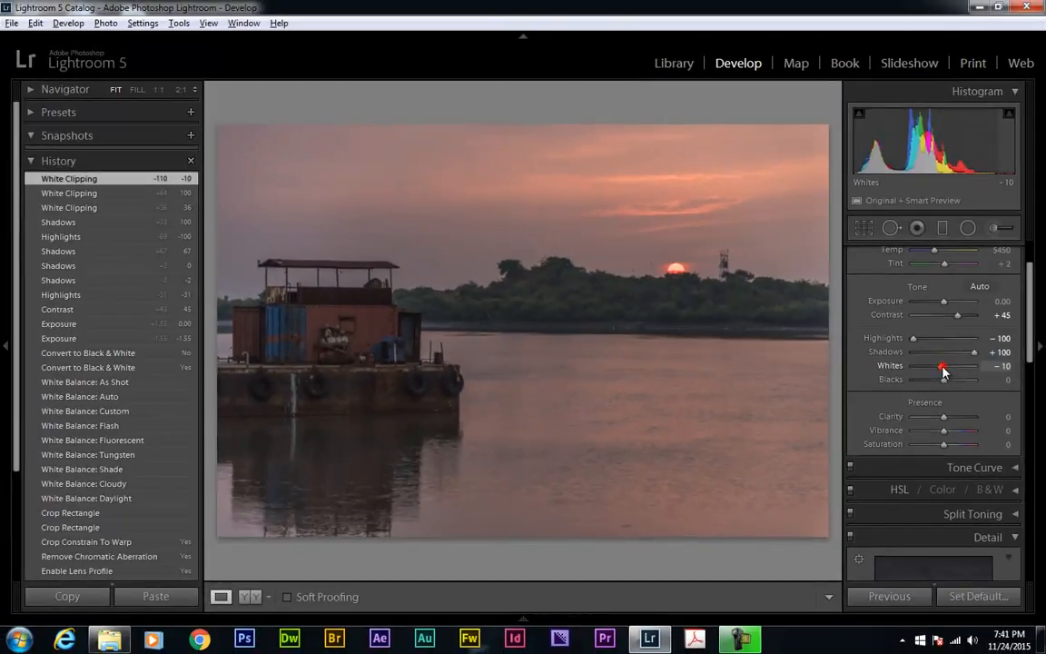
left_click_drag(943, 366, 947, 366)
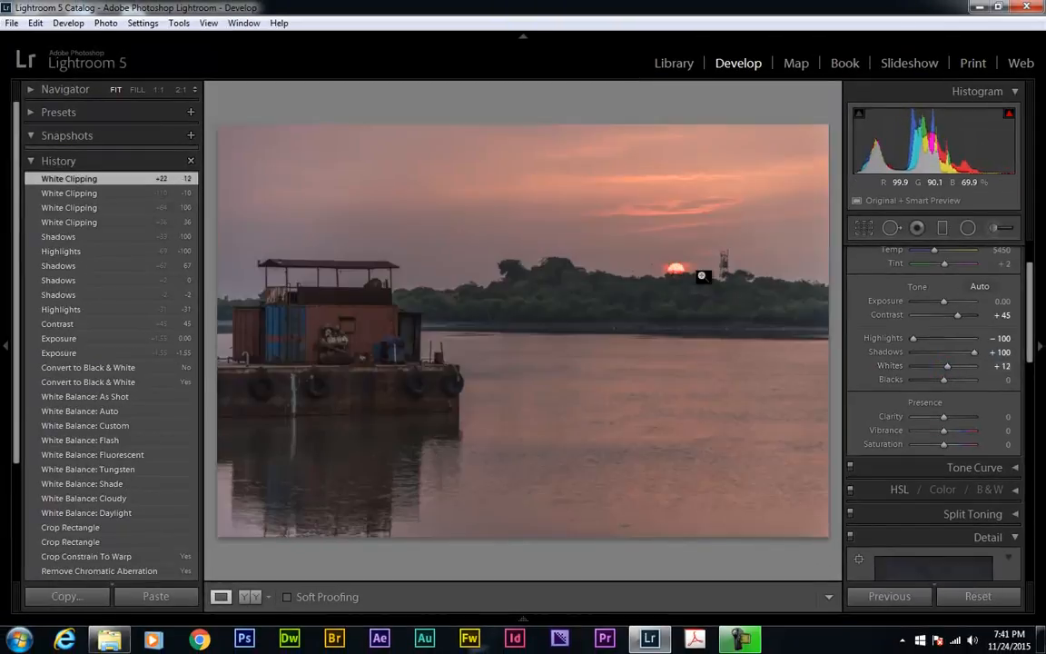
key("alt")
left_click_drag(943, 368, 945, 369)
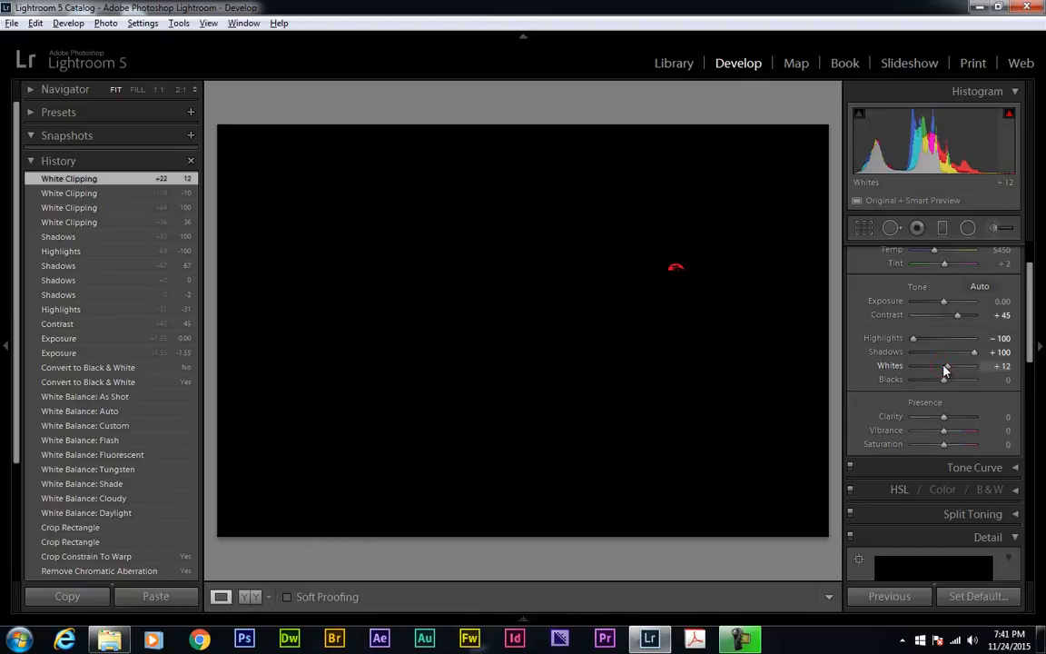
Lower the Blacks to −76 using the clipping preview and raise the Exposure to +0.50.
left_click_drag(944, 370, 921, 385)
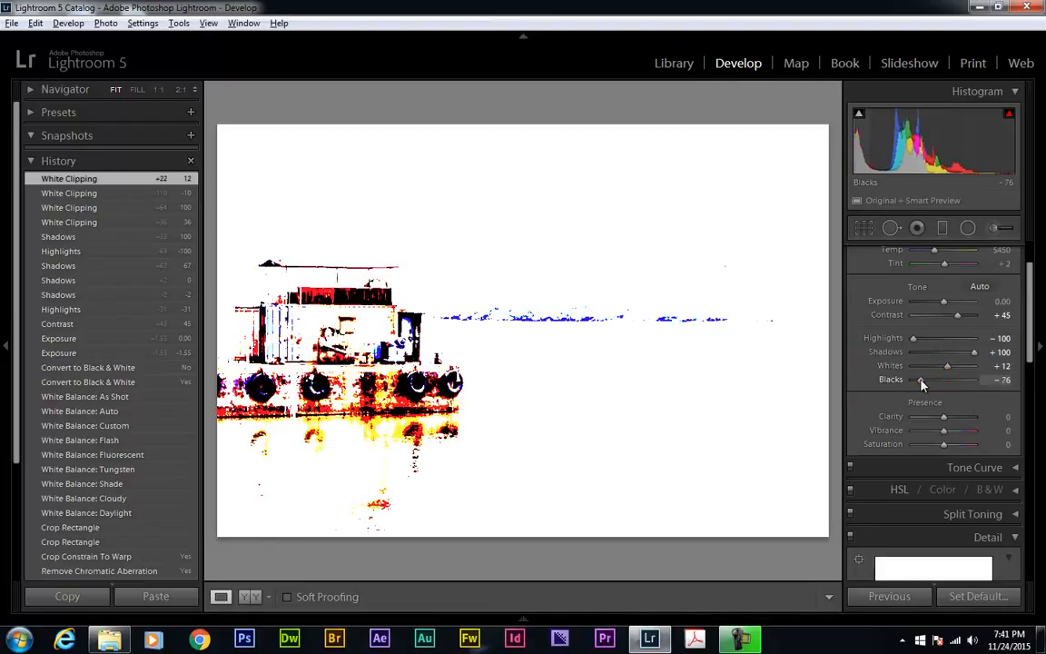
left_click_drag(921, 385, 922, 379)
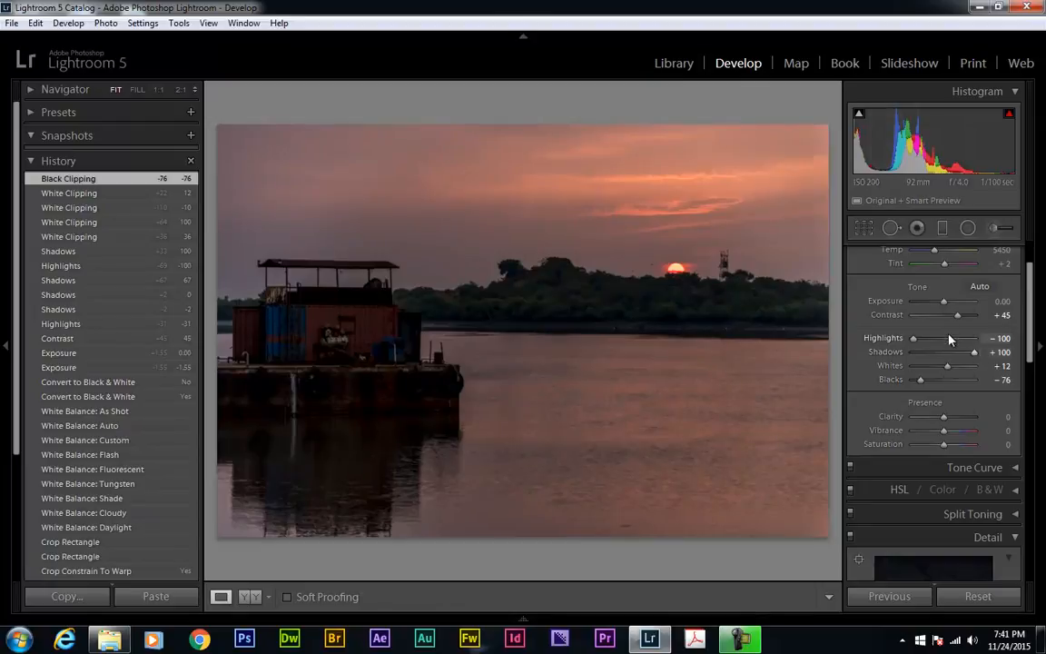
left_click_drag(944, 301, 946, 305)
Examine the barge and water detail up close, and compare the fitted photo's before and after versions repeatedly.
left_click(284, 401)
left_click_drag(707, 325, 391, 399)
left_click(593, 355)
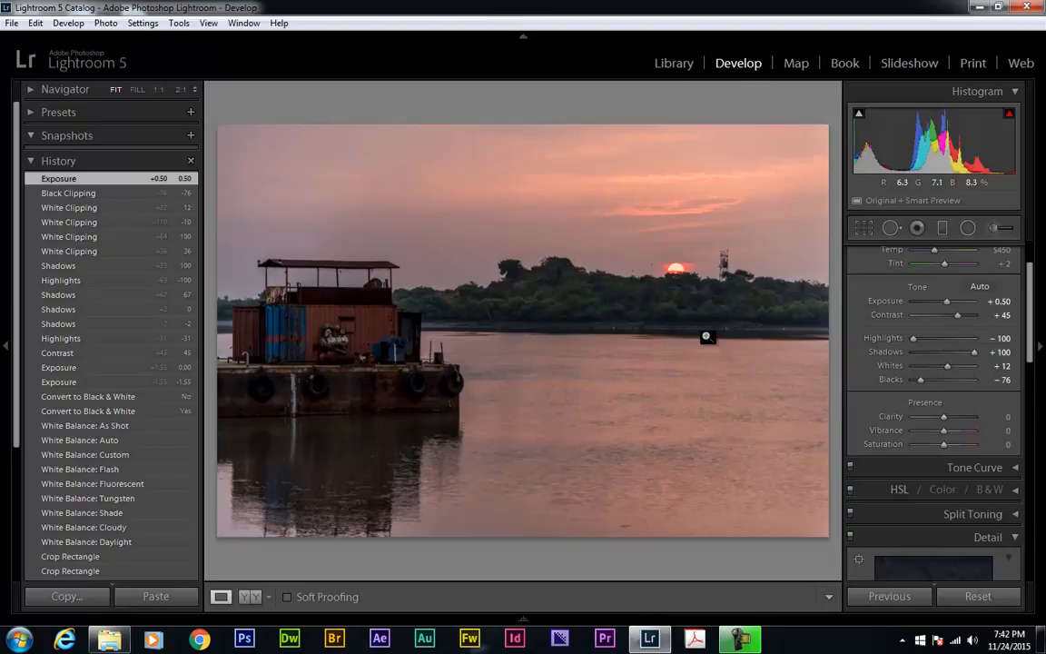
key("backslash")
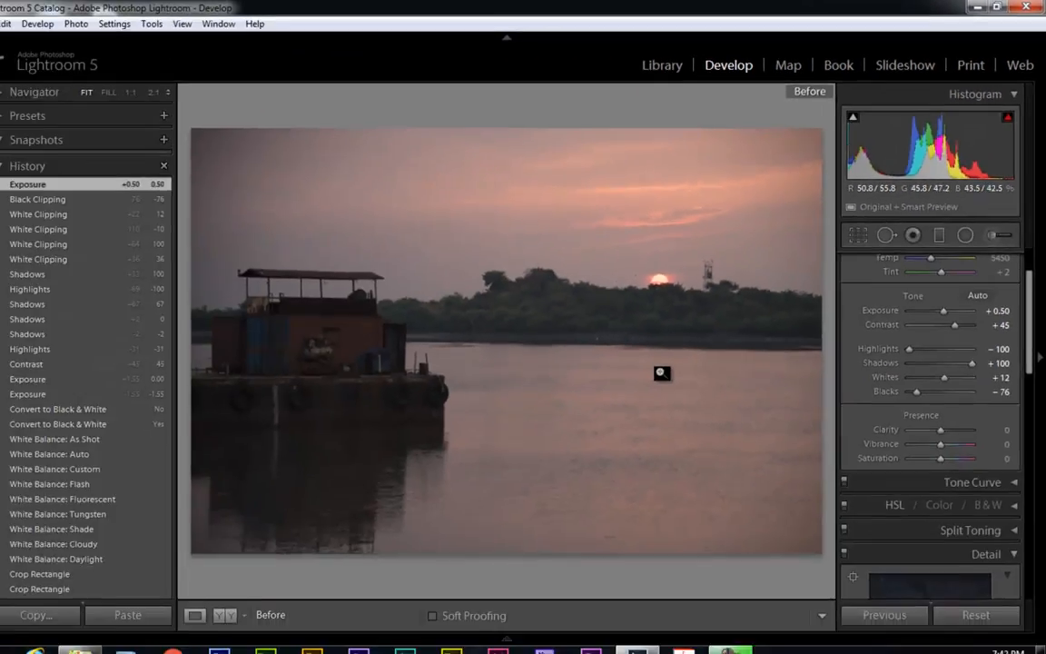
key("backslash")
key("backslash")
key("backslash")
key("backslash")
key("backslash")
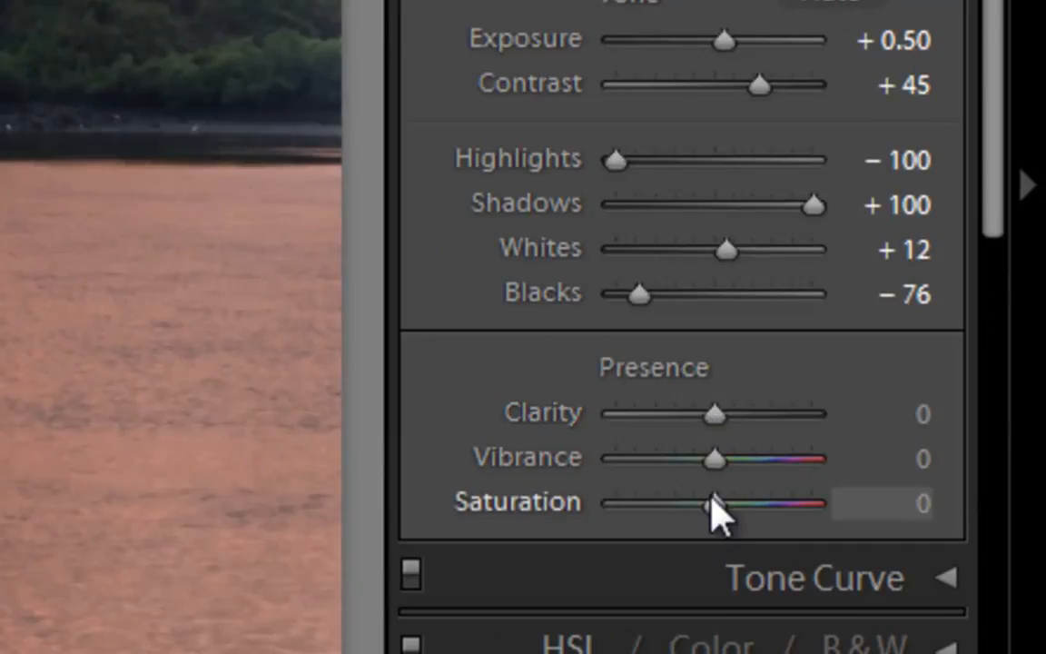
Try a negative Clarity of −5, reset it, and set the Clarity to +21.
left_click(721, 419)
left_click_drag(724, 427, 951, 420)
double_click(943, 420)
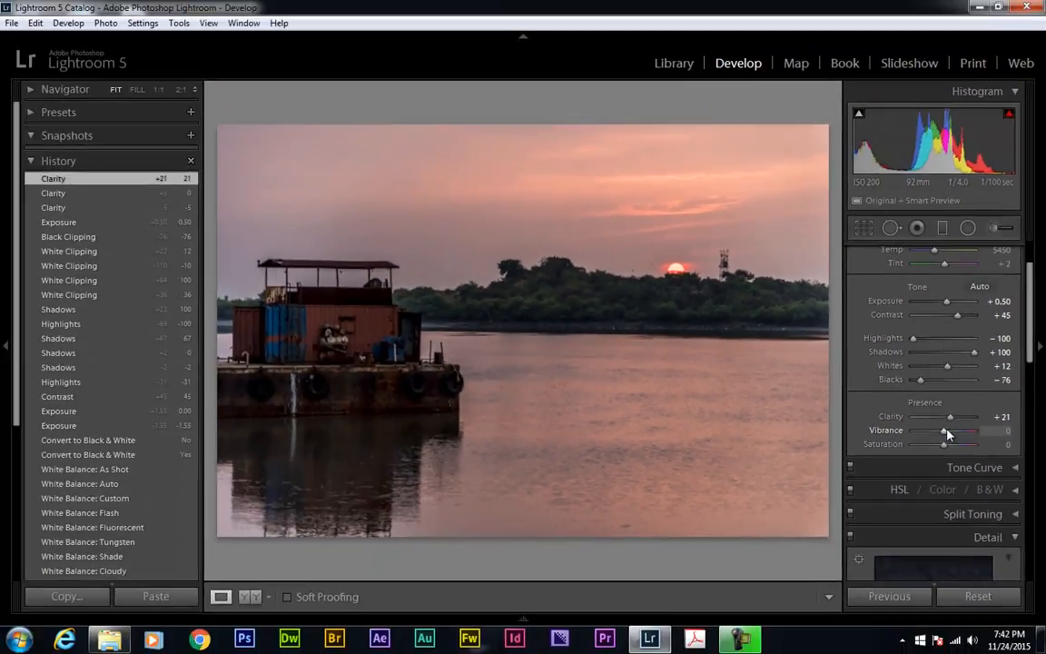
Try Saturation at +76, reset it to 0, and set the Vibrance to +38.
mouse_move(943, 433)
left_mouse_down()
mouse_move(991, 433)
mouse_move(944, 445)
mouse_move(997, 444)
mouse_move(946, 447)
mouse_move(985, 447)
mouse_move(967, 453)
mouse_move(947, 430)
mouse_move(969, 431)
mouse_move(957, 432)
left_mouse_up()
double_click(950, 429)
left_click(968, 448)
double_click(968, 448)
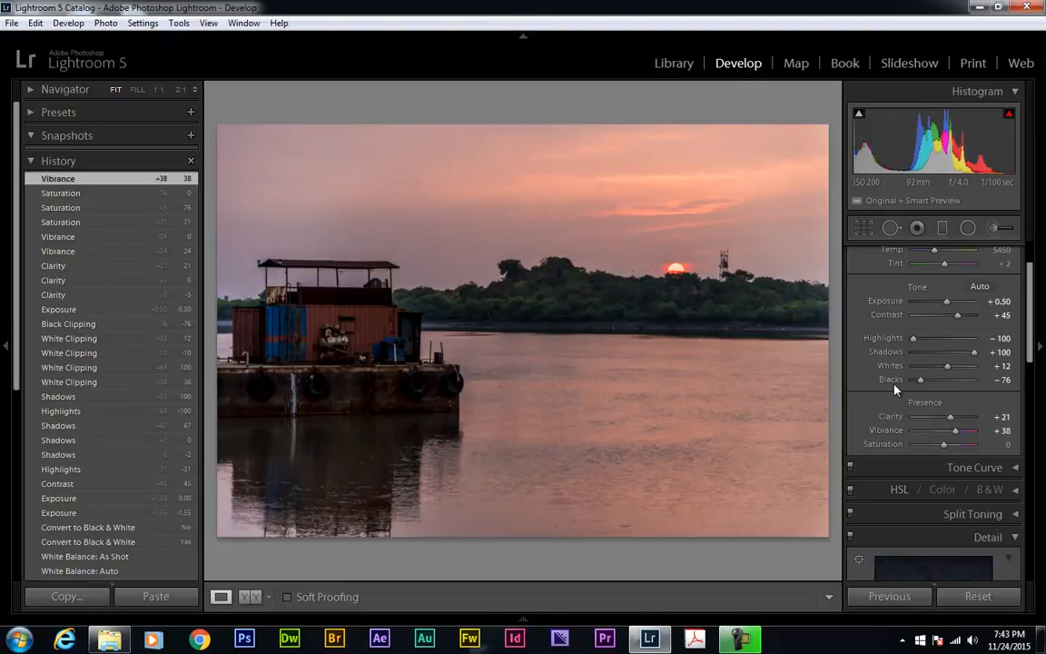
Collapse the Basic adjustments, look over the Tone Curve, and browse the HSL Hue and Luminance sliders.
scroll(894, 300, "up", 3)
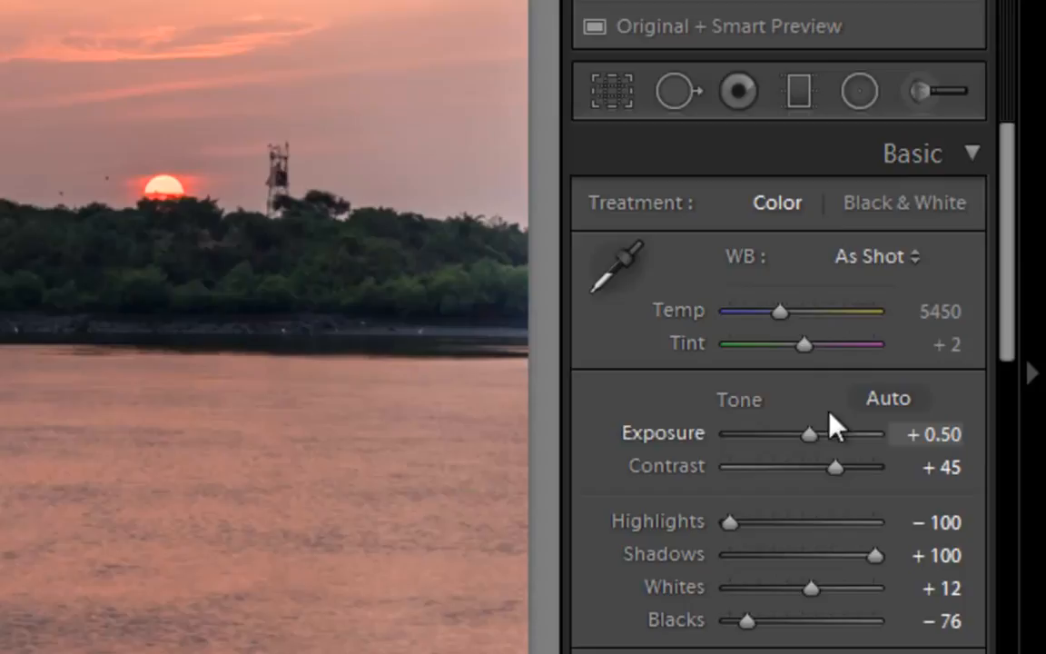
left_click(973, 150)
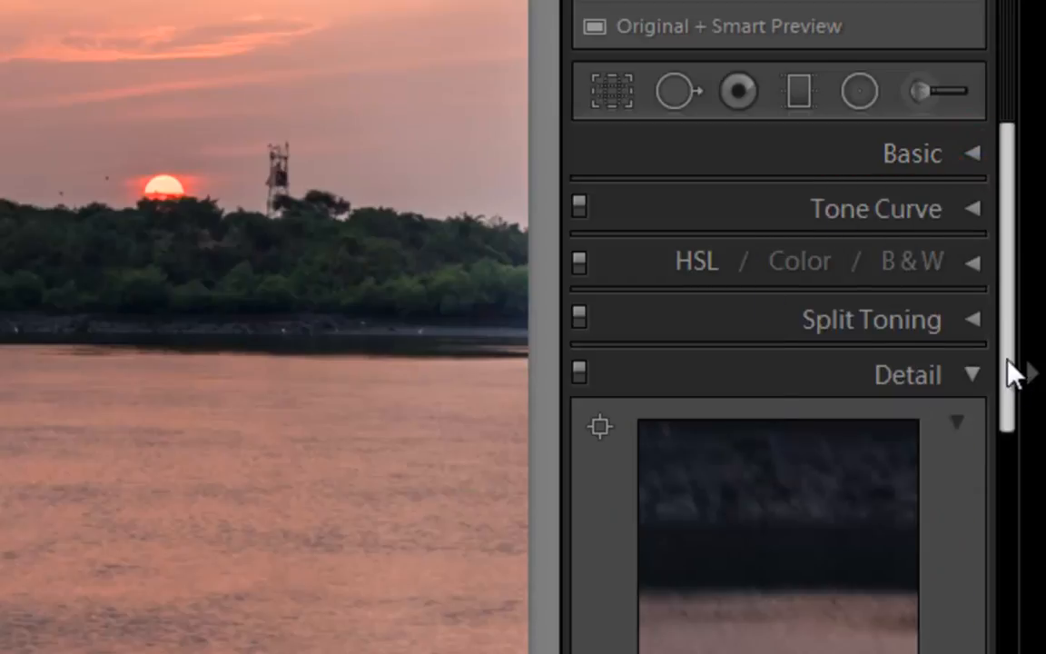
left_click(973, 208)
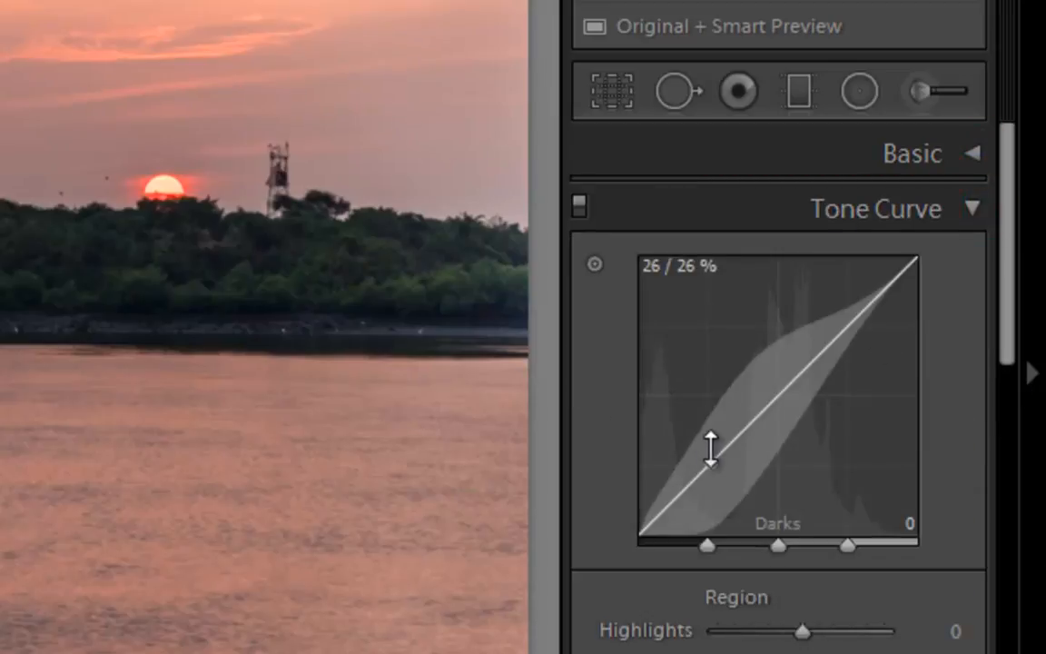
left_click(978, 206)
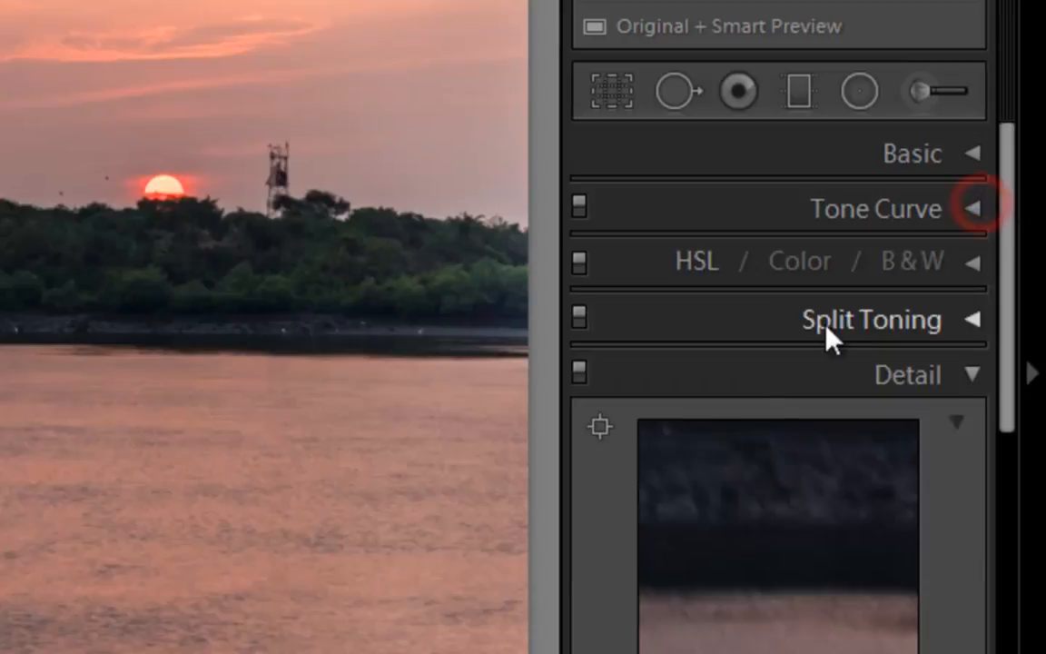
left_click(968, 264)
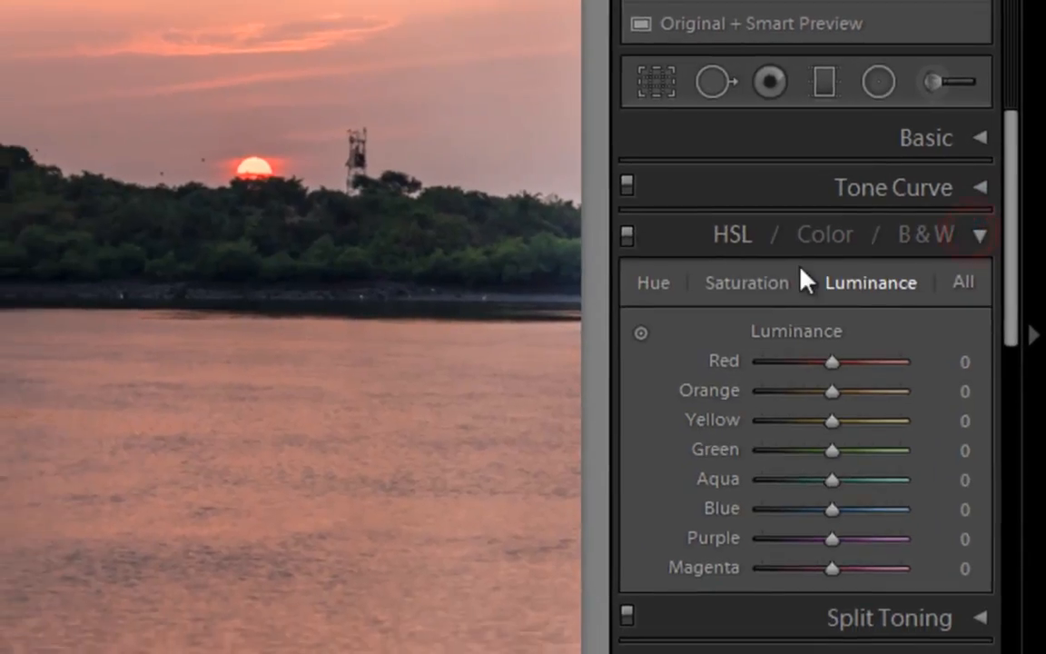
left_click(655, 283)
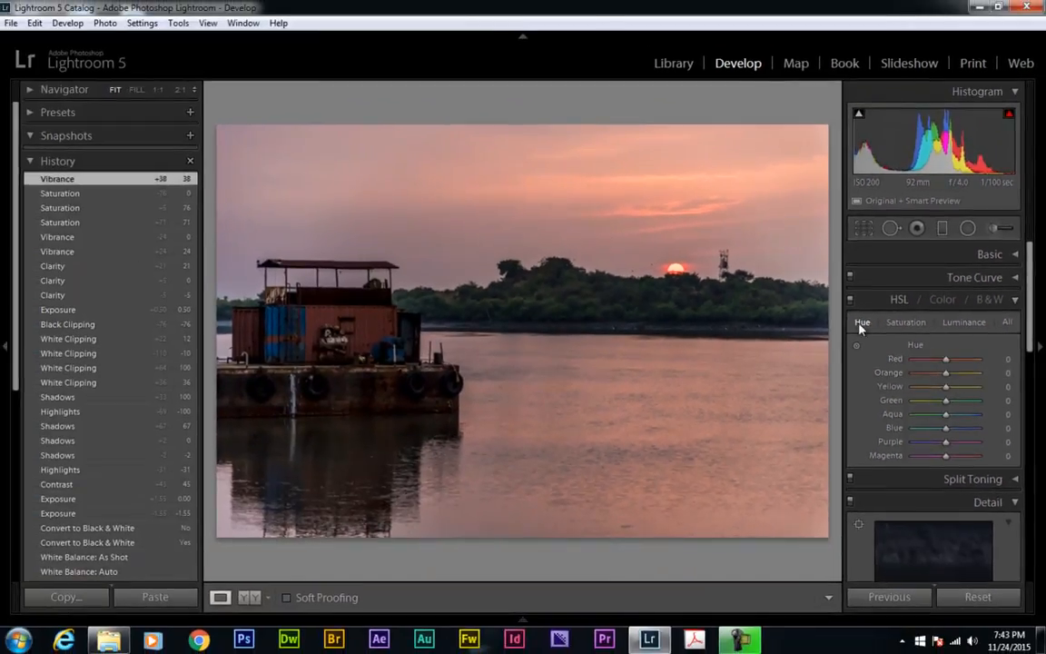
left_click(952, 328)
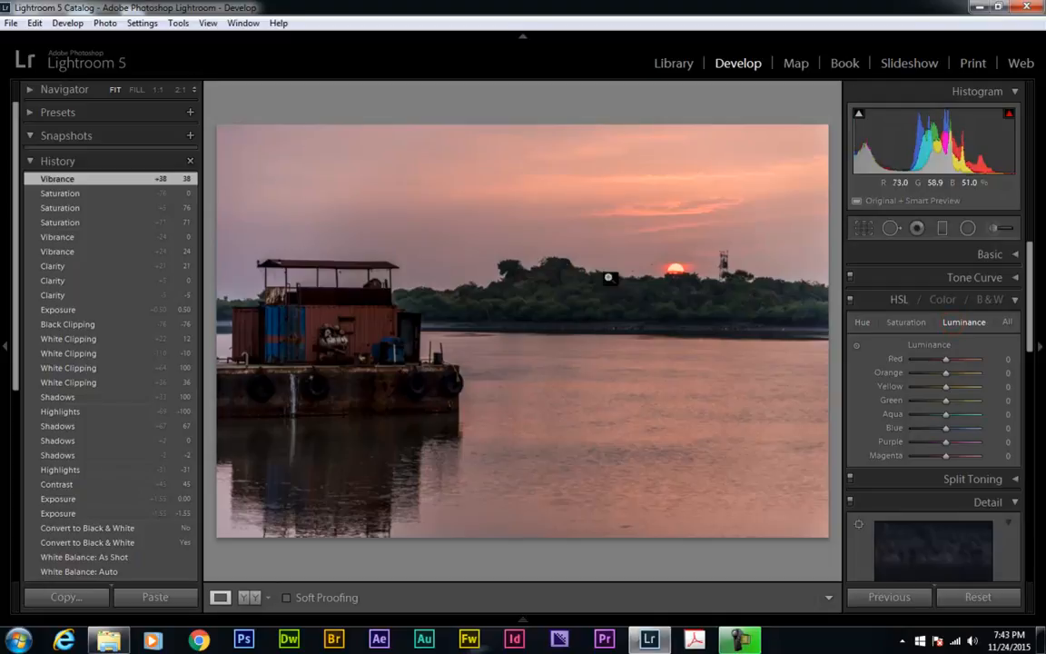
Try Orange Luminance at −33 and +67, Orange Hue at −47 and Orange Saturation at +64, resetting each to 0.
mouse_move(945, 372)
left_mouse_down()
mouse_move(928, 386)
mouse_move(972, 373)
mouse_move(906, 372)
mouse_move(969, 373)
mouse_move(978, 384)
mouse_move(928, 373)
left_mouse_up()
double_click(968, 372)
left_click(861, 321)
double_click(929, 372)
left_click(907, 322)
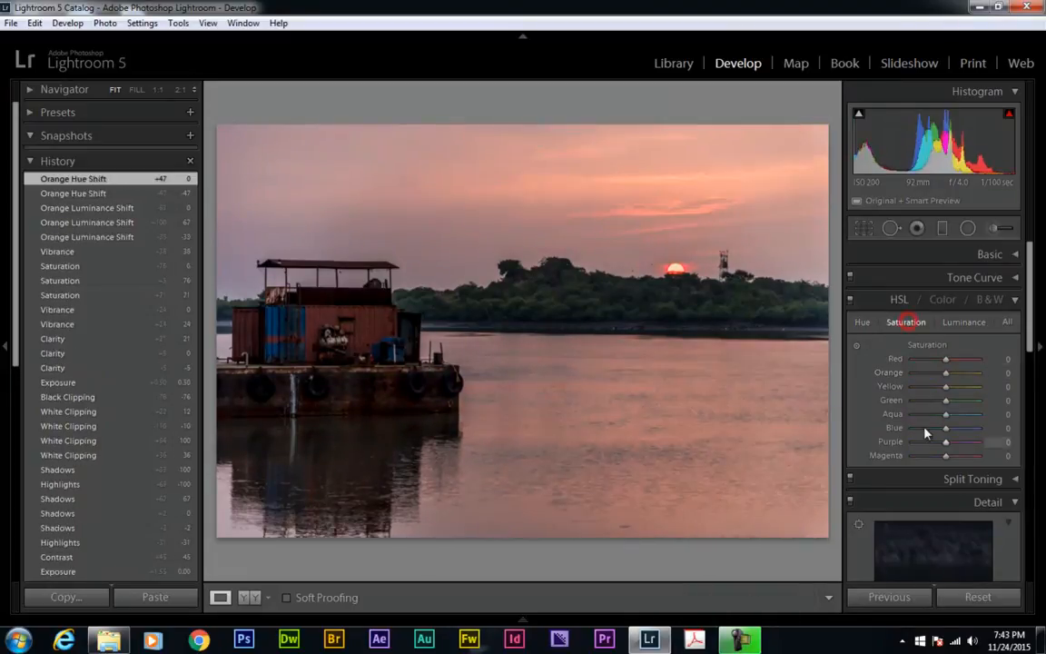
left_click_drag(945, 373, 966, 375)
double_click(966, 375)
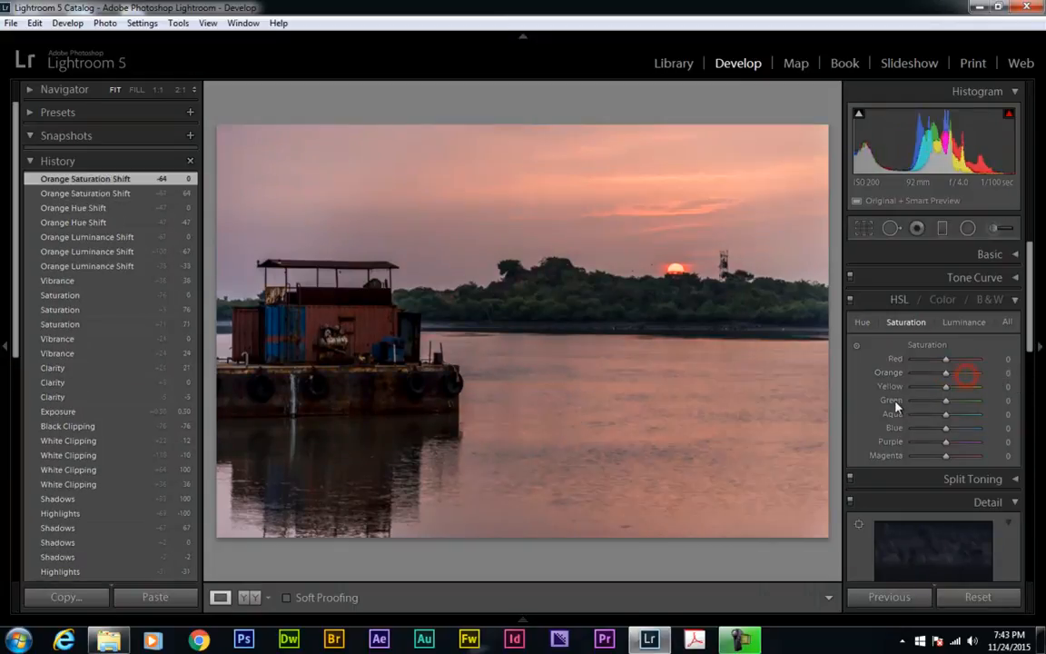
left_click(962, 323)
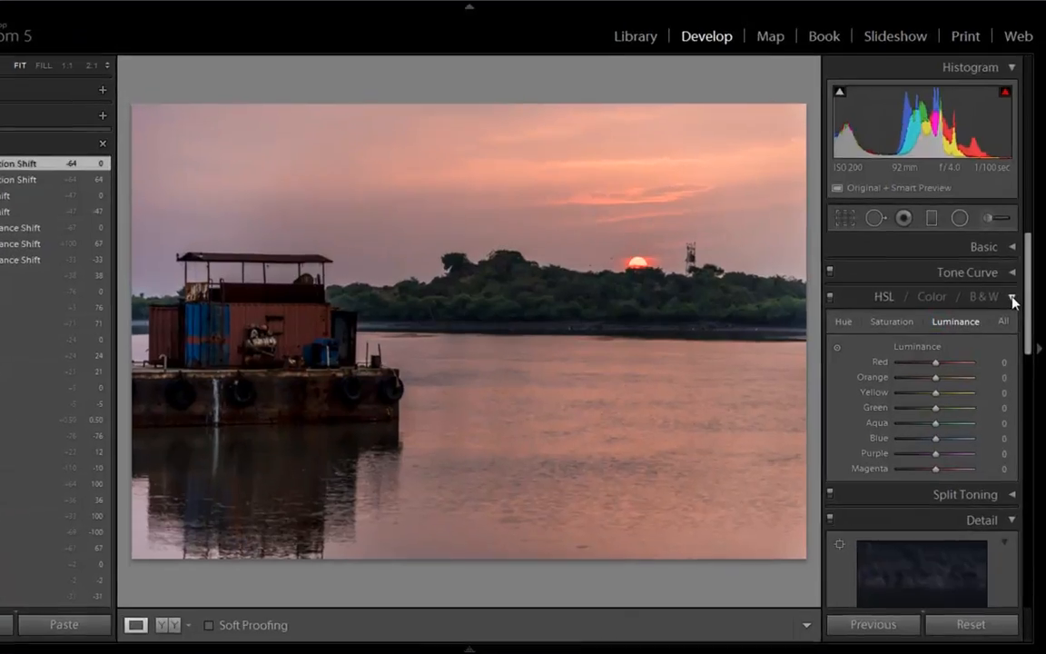
Look over the Split Toning settings and set the Sharpening Amount to 50.
left_click(1013, 302)
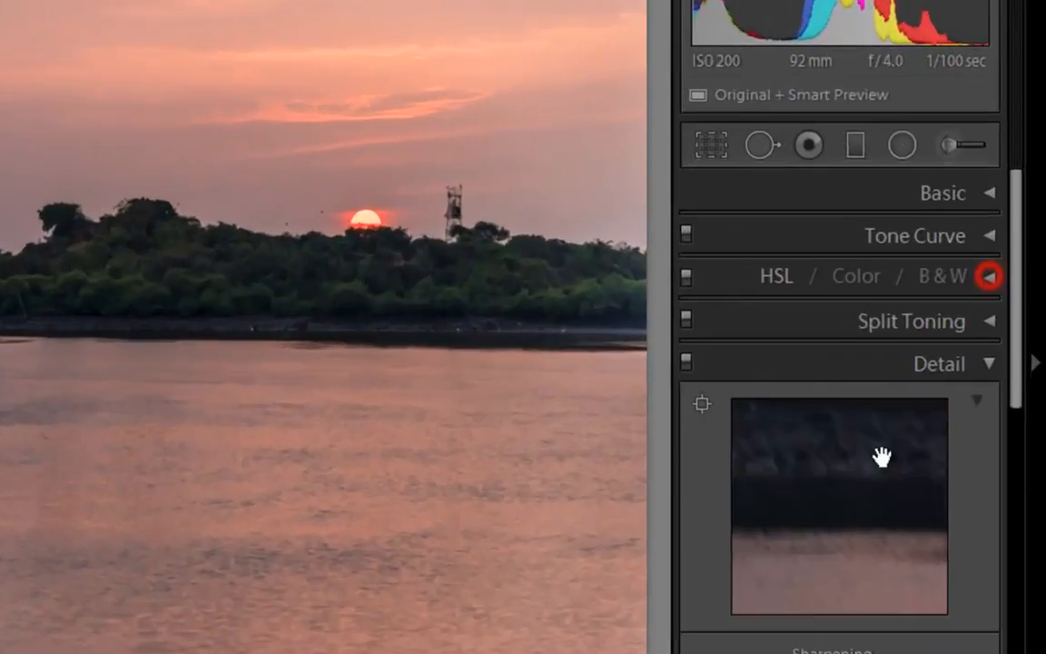
left_click(1012, 323)
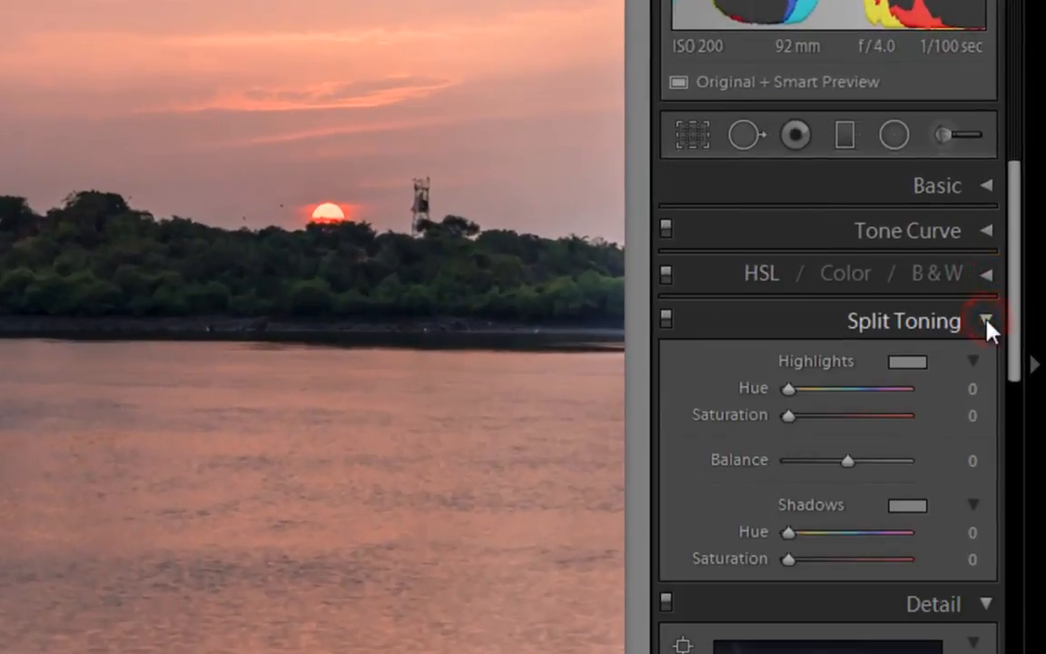
left_click(985, 323)
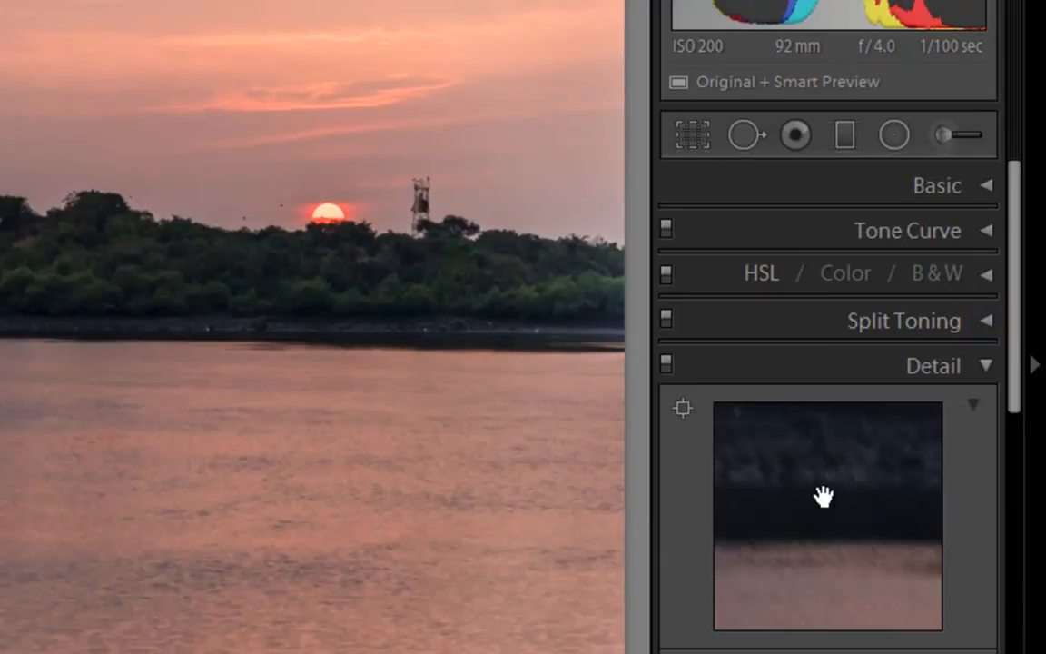
left_click_drag(1012, 346, 1013, 406)
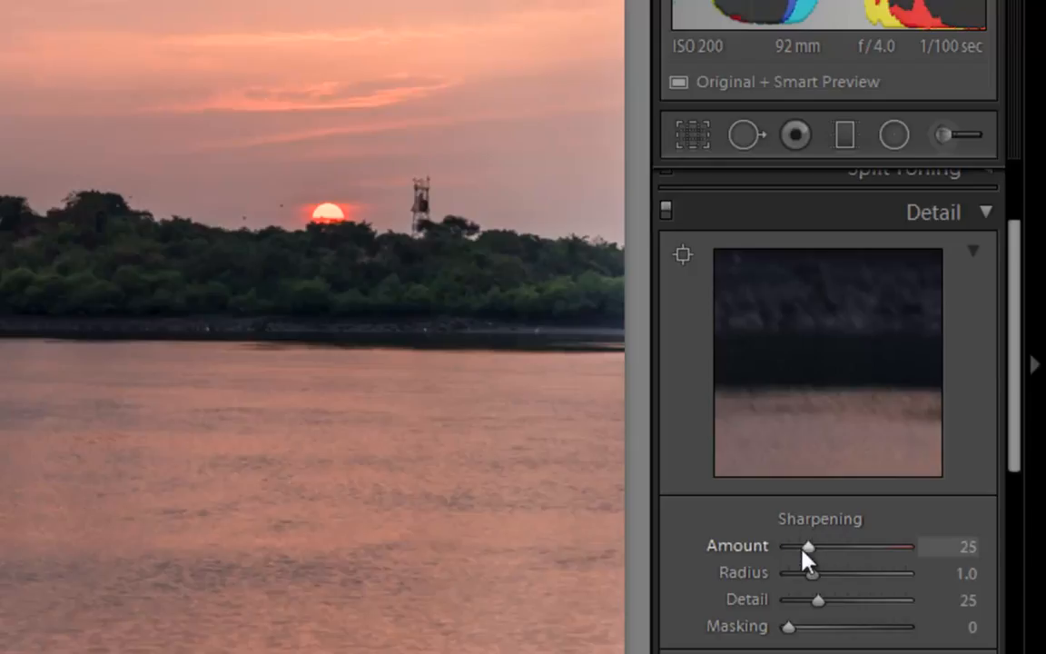
left_click_drag(806, 548, 826, 550)
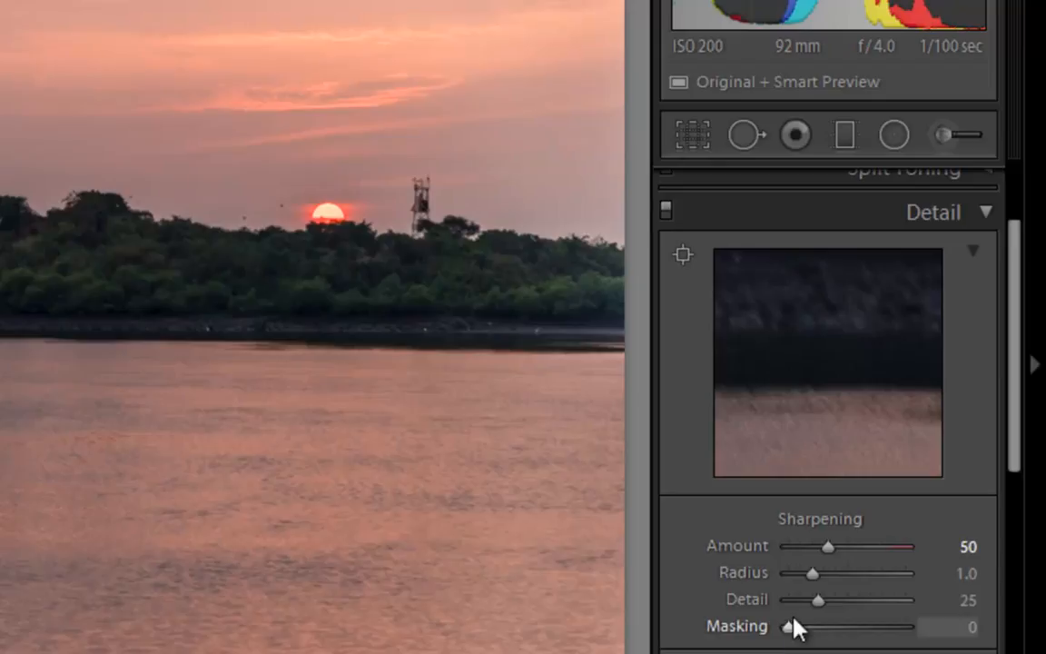
Try Sharpening Masking at 95 and 82 with the mask preview, then Luminance noise reduction, resetting both to 0.
left_click_drag(789, 634, 805, 638)
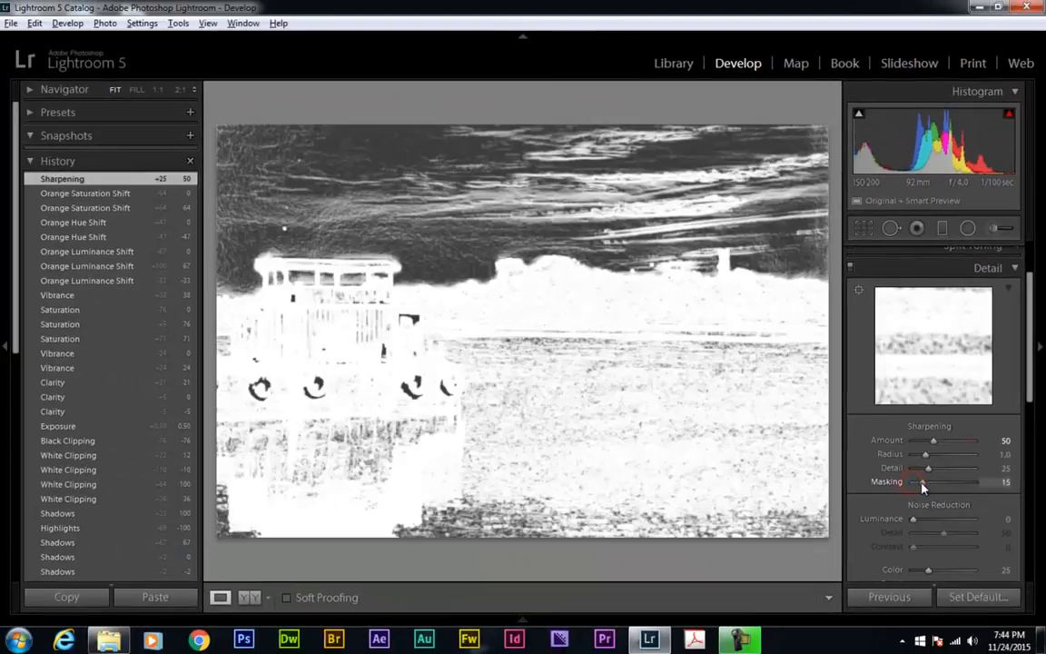
left_click_drag(922, 488, 971, 489)
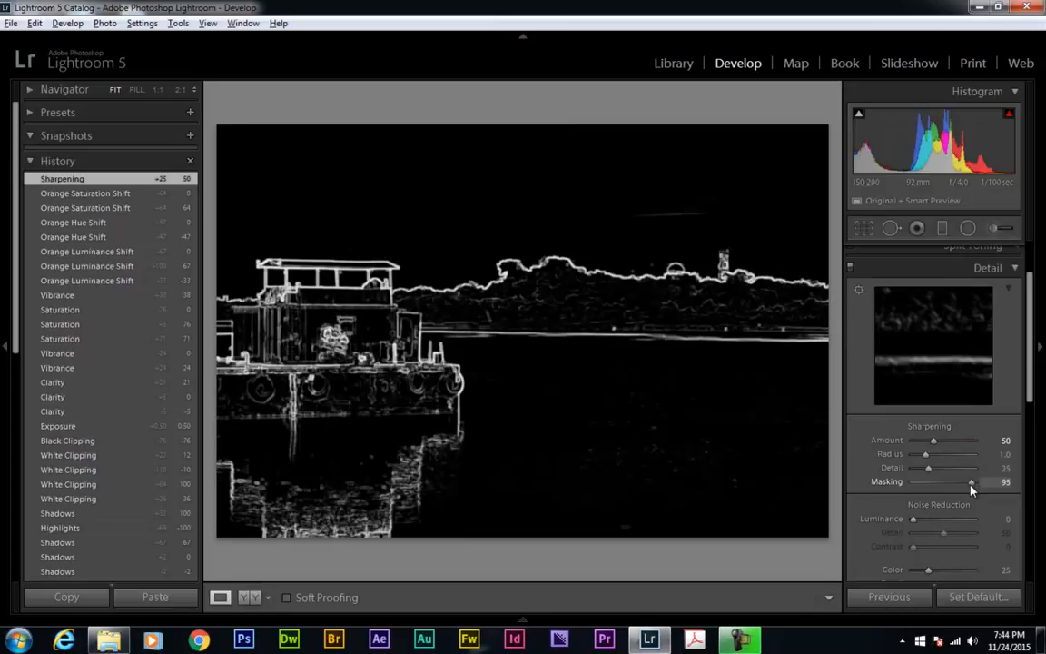
mouse_move(950, 489)
left_mouse_down()
mouse_move(941, 489)
mouse_move(963, 489)
left_mouse_up()
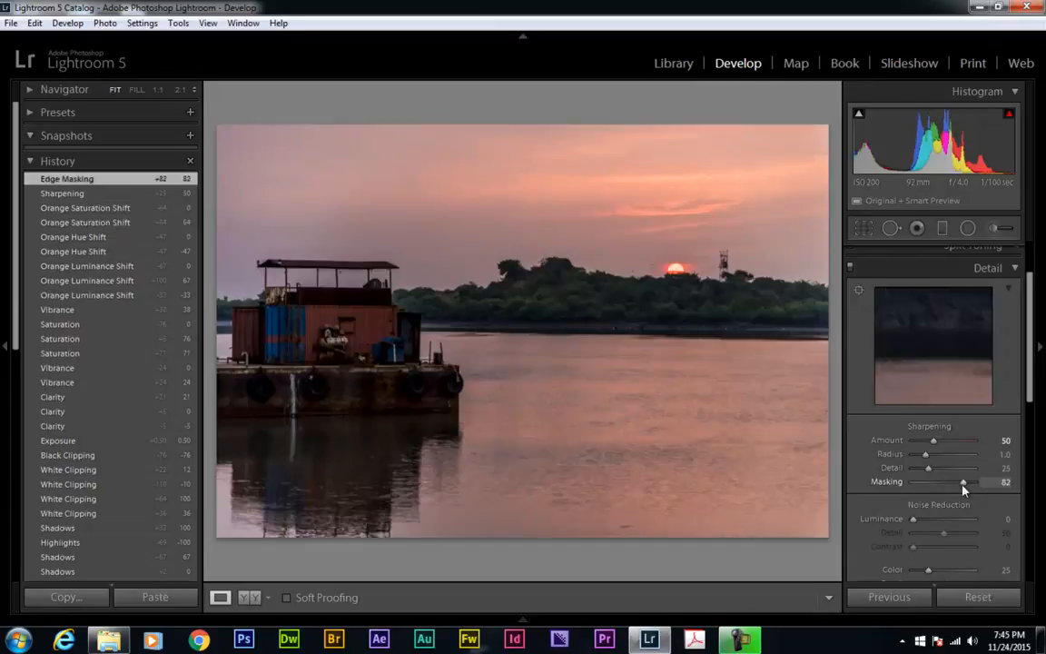
double_click(963, 482)
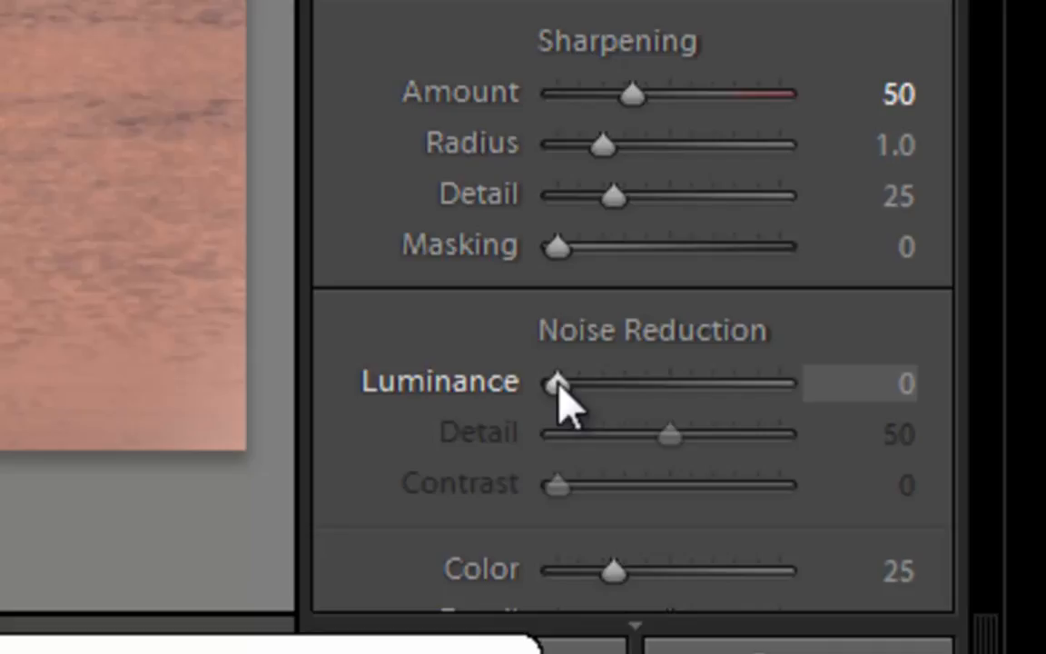
left_click_drag(558, 385, 683, 410)
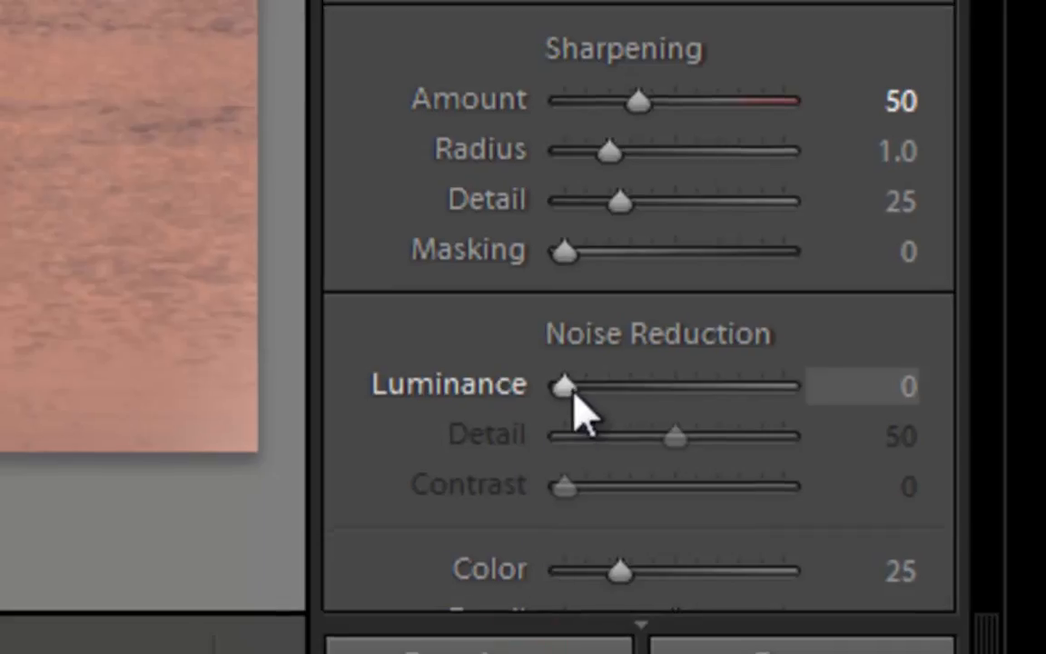
left_click_drag(957, 525, 912, 525)
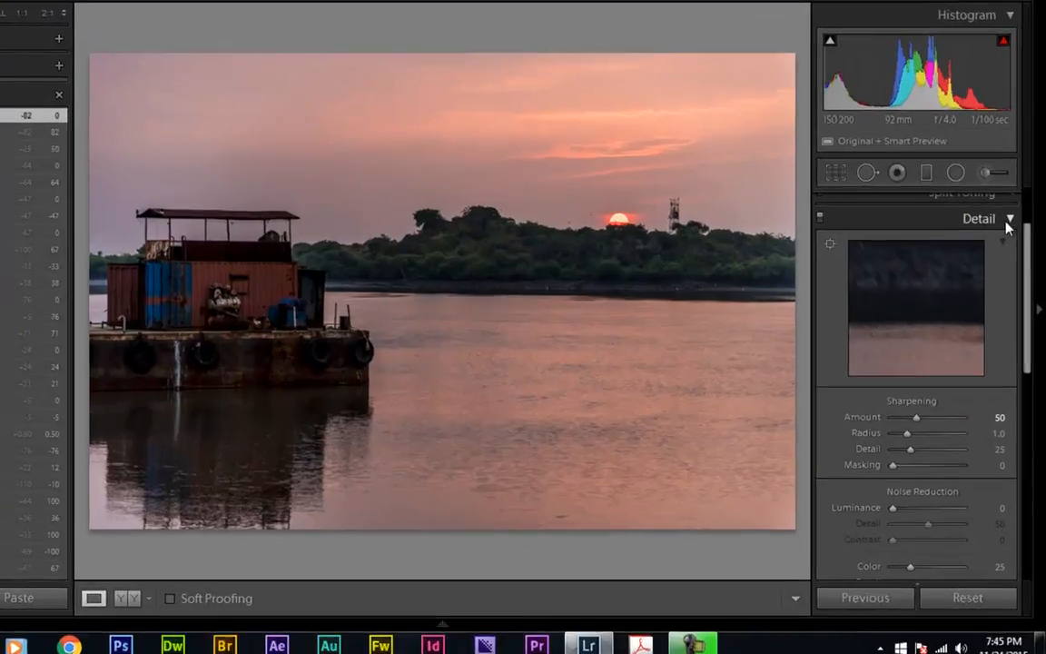
Collapse the Detail and Lens Corrections settings and set the Post-Crop Vignetting Amount to −35.
left_click(1013, 268)
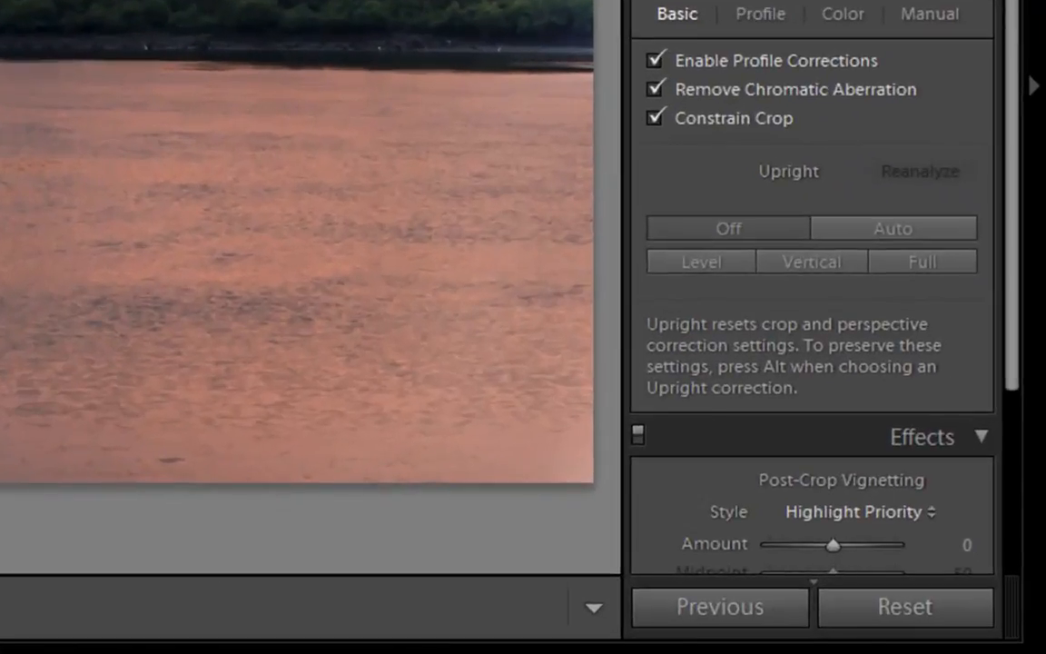
left_click(869, 2)
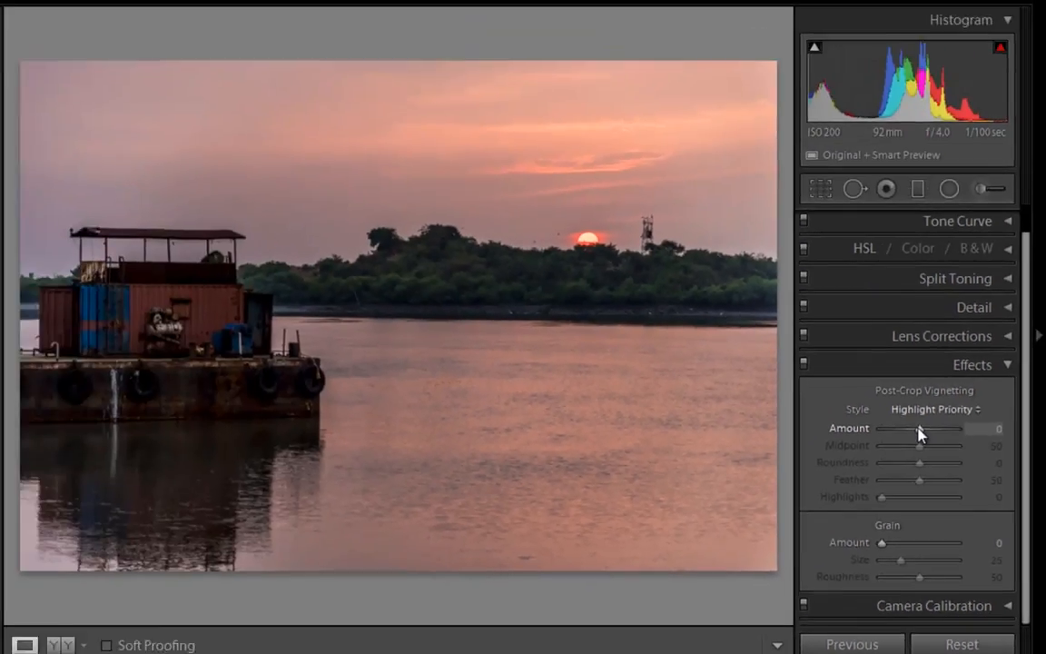
left_click(832, 244)
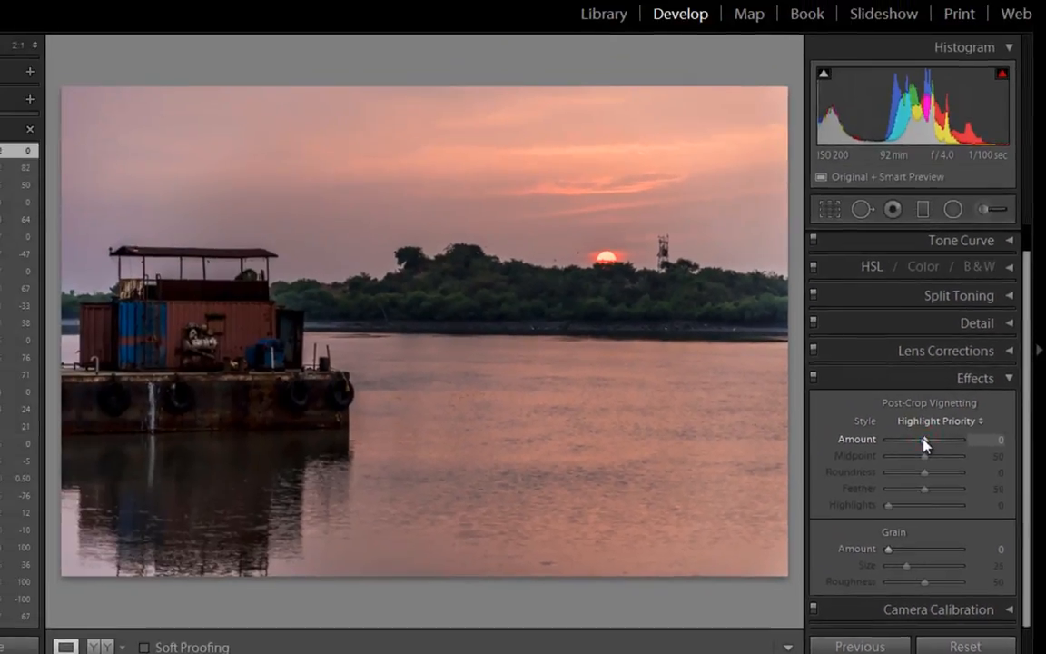
left_click_drag(923, 440, 911, 439)
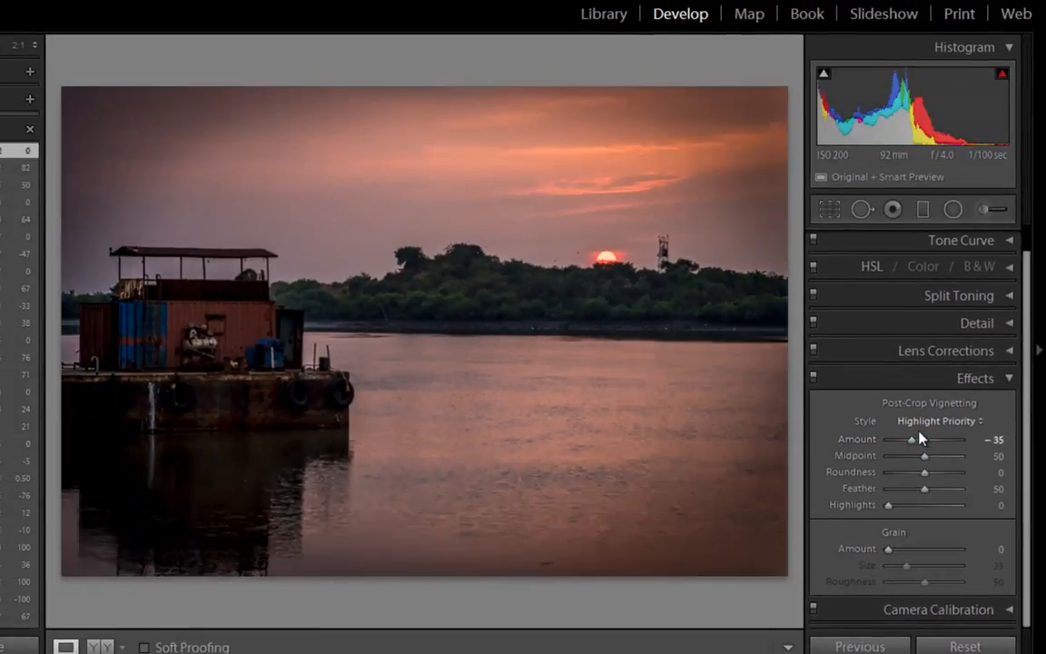
Reset the Post-Crop Vignetting Amount to 0 and collapse the Effects settings.
scroll(919, 431, "up", 1)
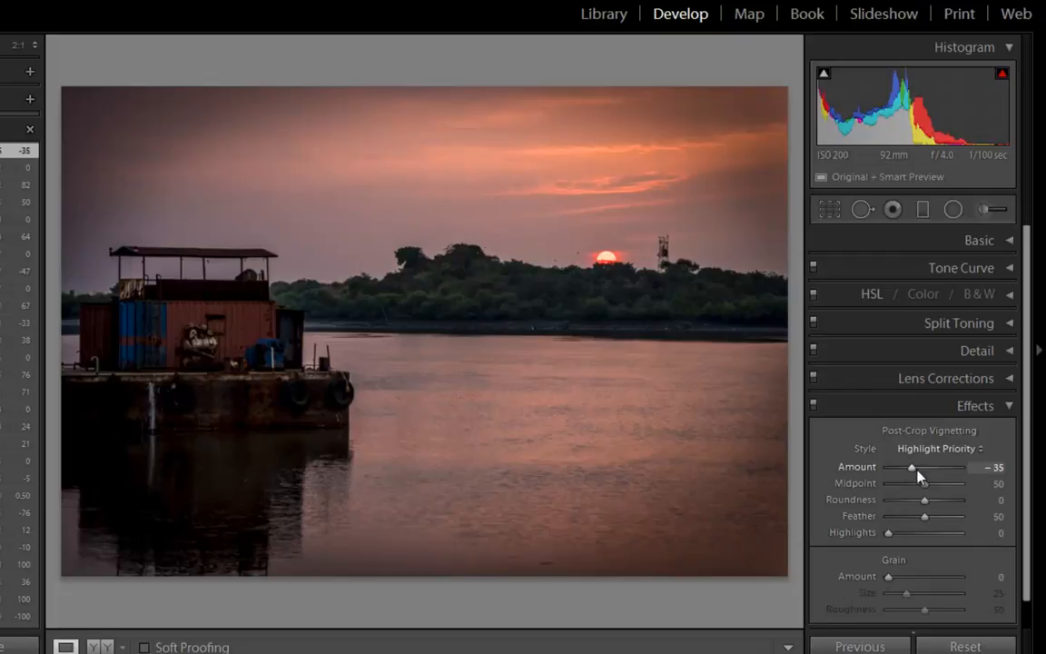
left_click_drag(913, 467, 921, 476)
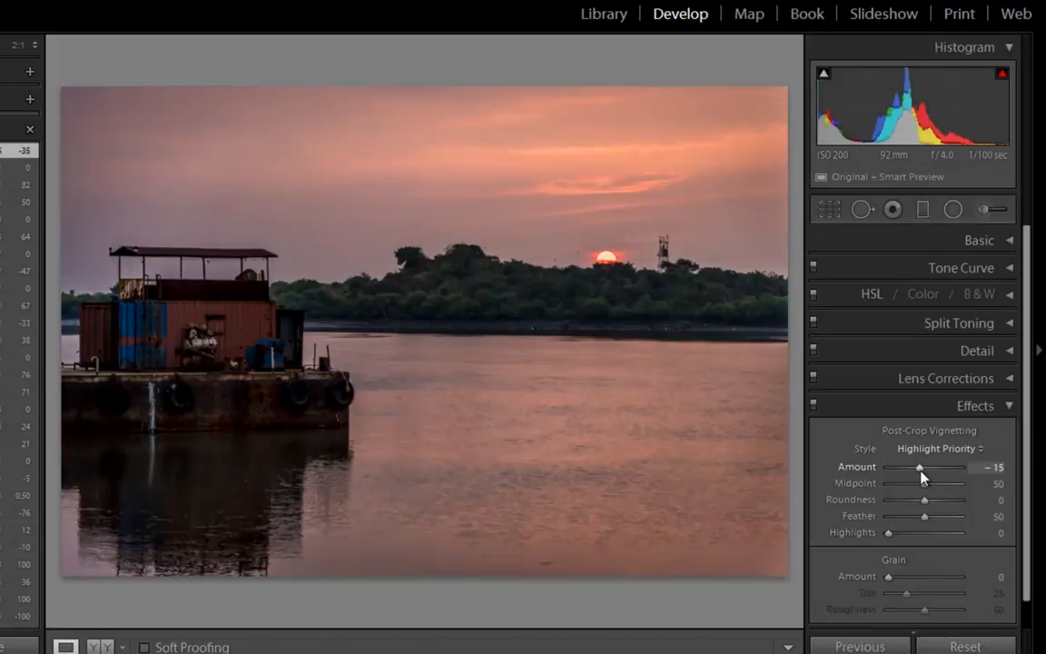
double_click(918, 468)
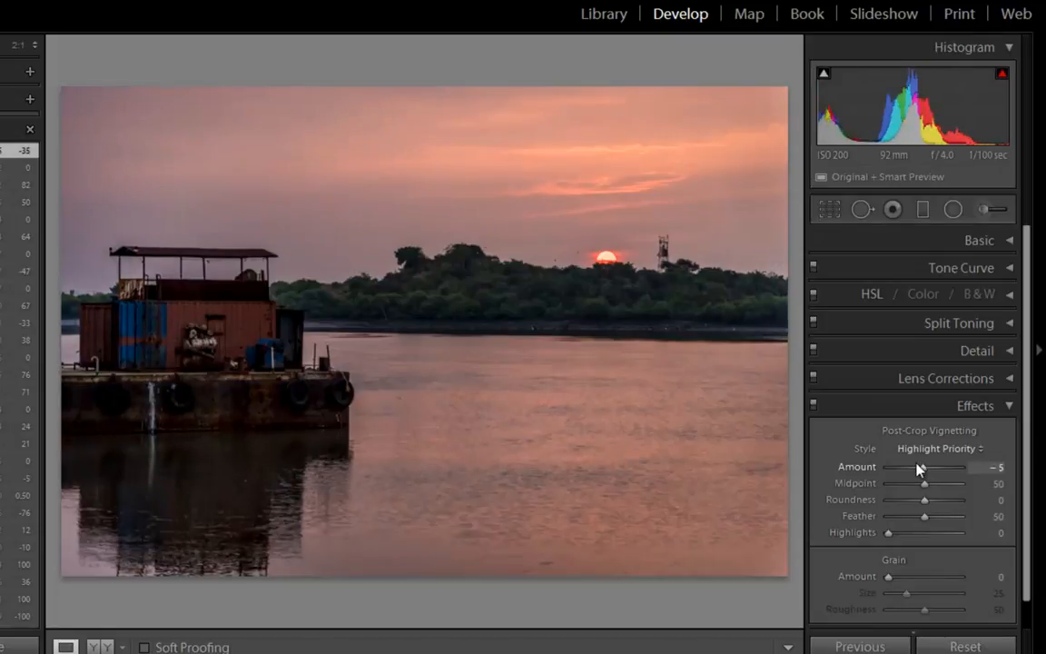
left_click(1003, 406)
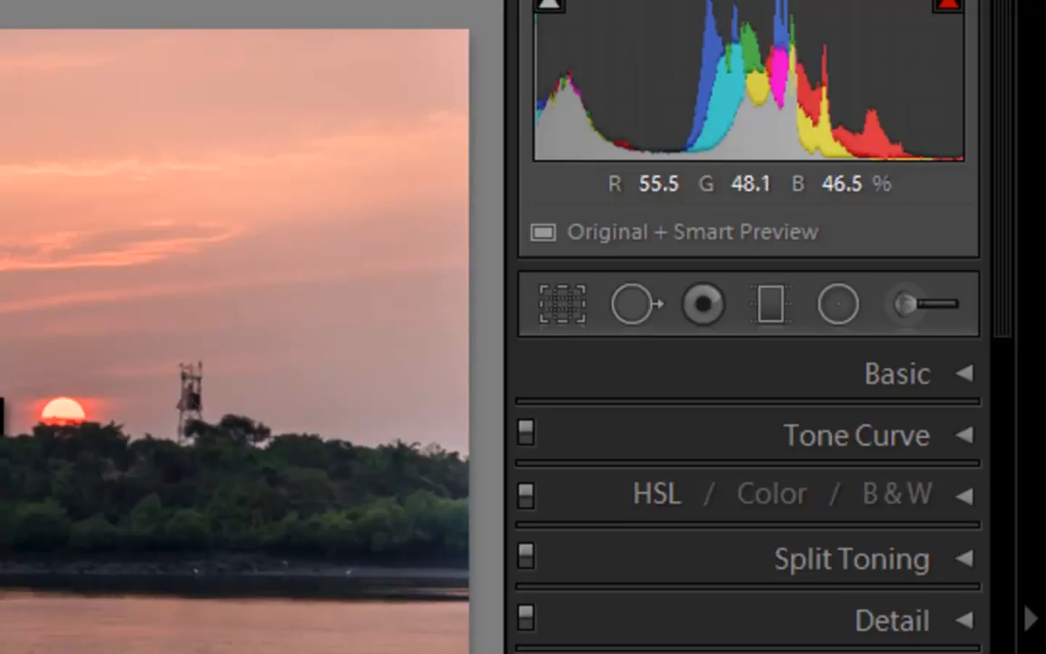
Heal the two birds in the sky beside the sun with a size 19 brush, moving the second spot's source to clear sky.
left_click(4, 413)
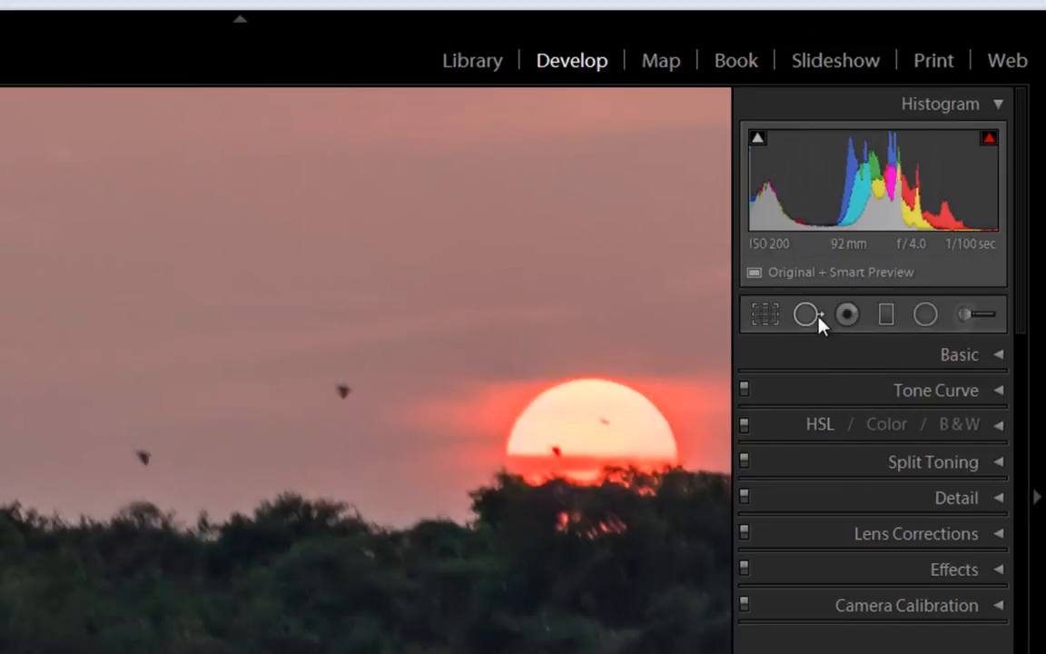
key("q")
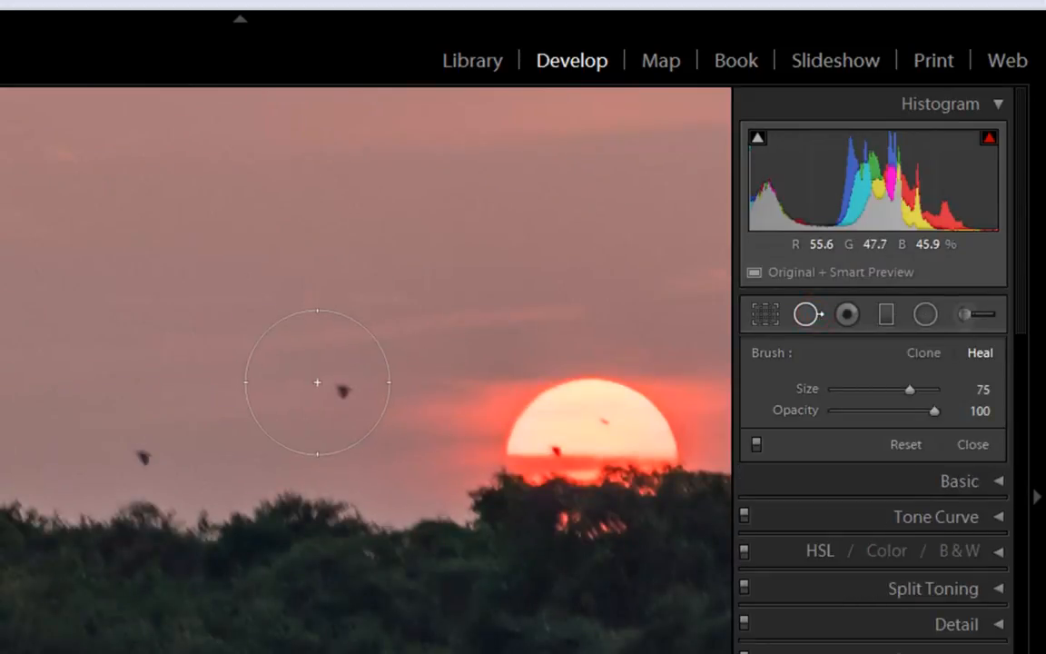
scroll(327, 382, "down", 7)
scroll(354, 390, "down", 3)
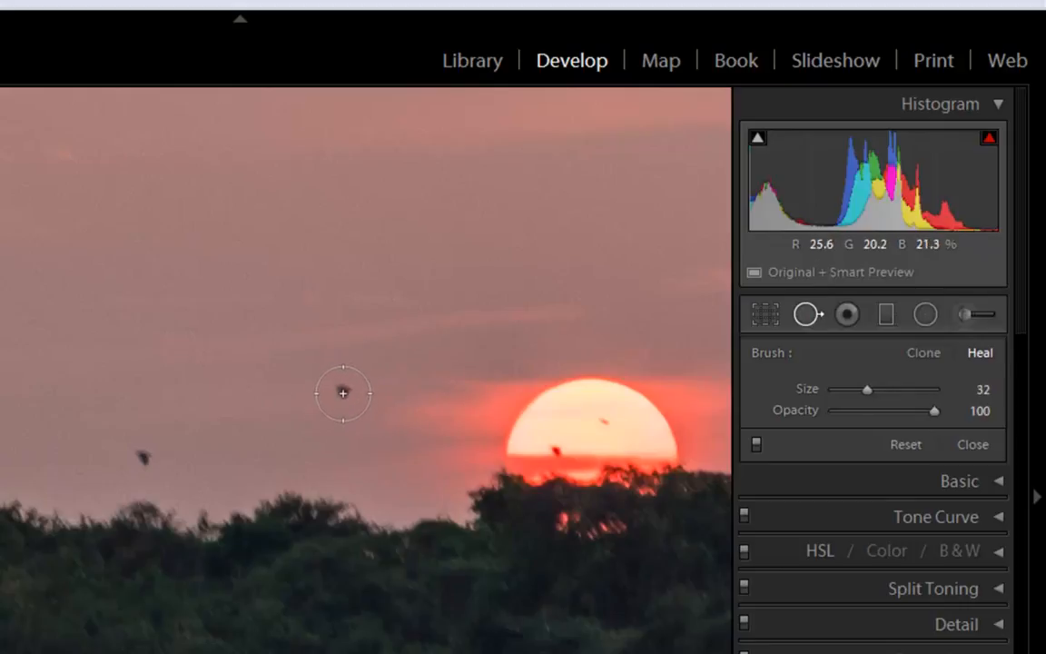
scroll(343, 392, "down", 3)
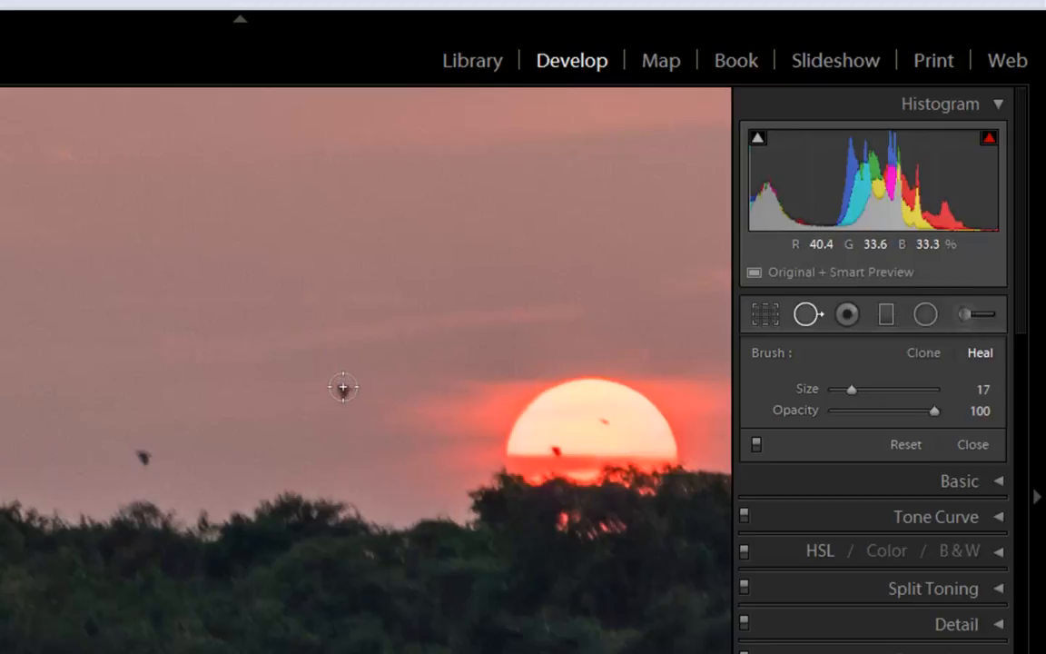
scroll(343, 388, "up", 1)
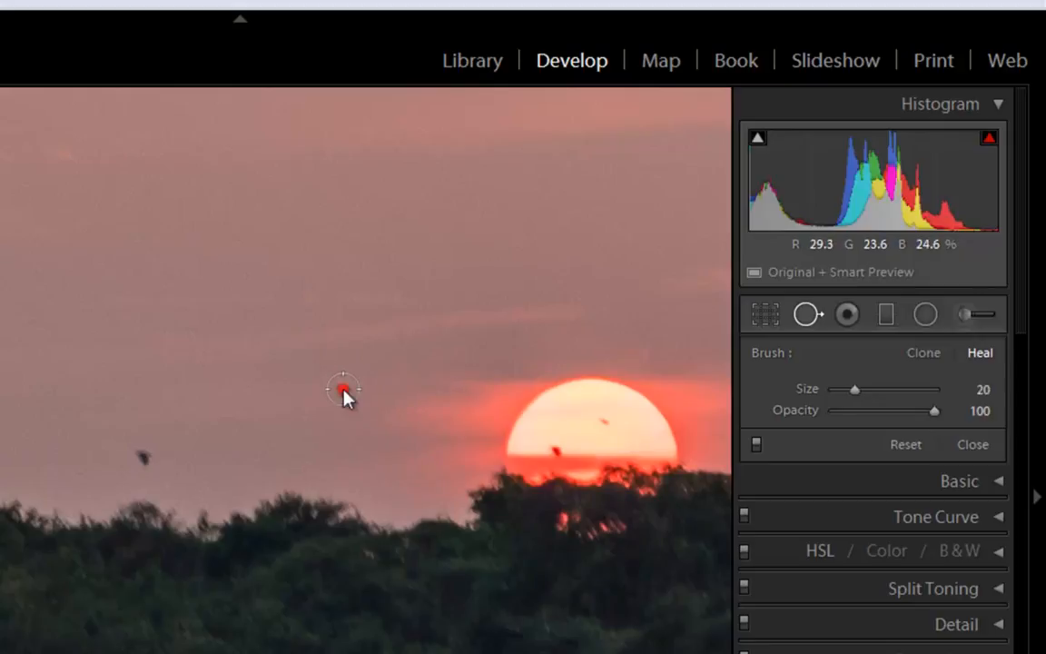
left_click(343, 388)
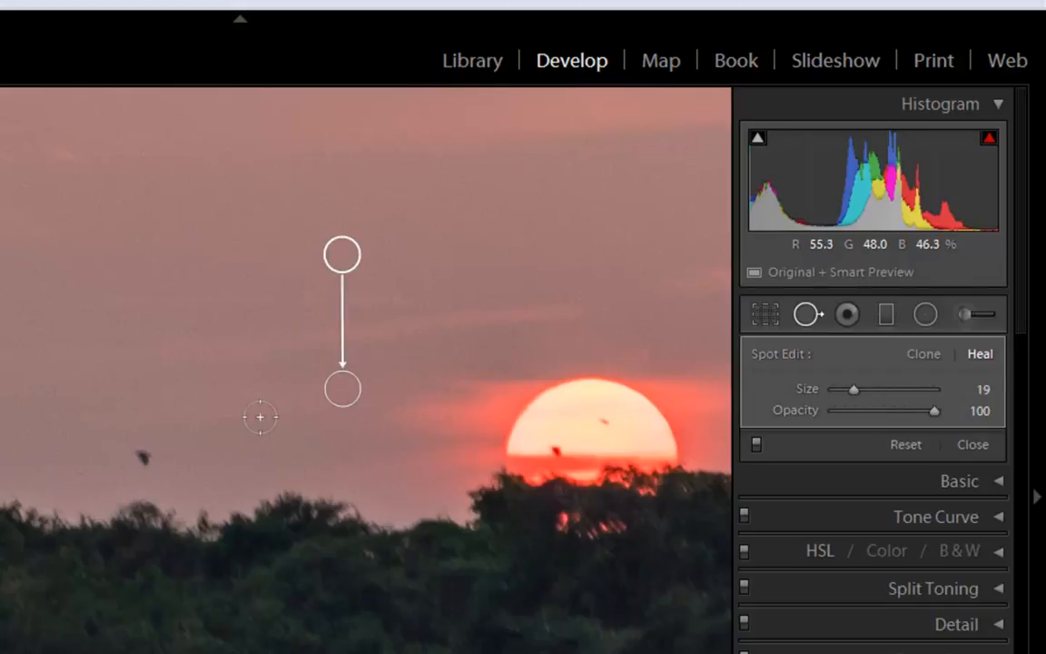
left_click(141, 456)
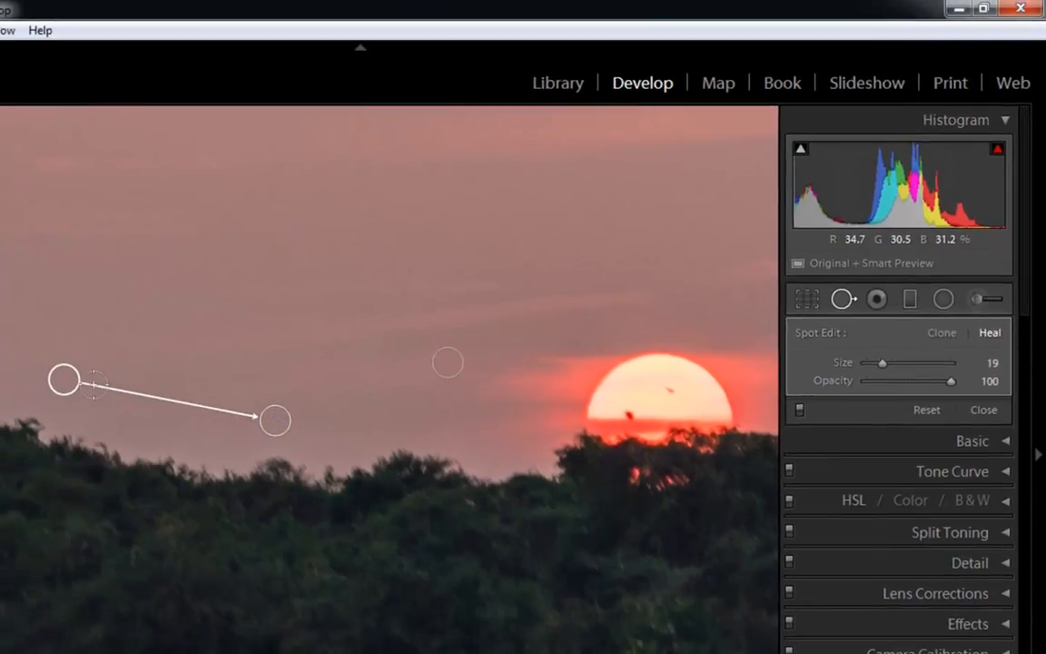
mouse_move(62, 379)
left_mouse_down()
mouse_move(159, 301)
mouse_move(394, 247)
mouse_move(488, 250)
mouse_move(65, 275)
mouse_move(174, 335)
left_mouse_up()
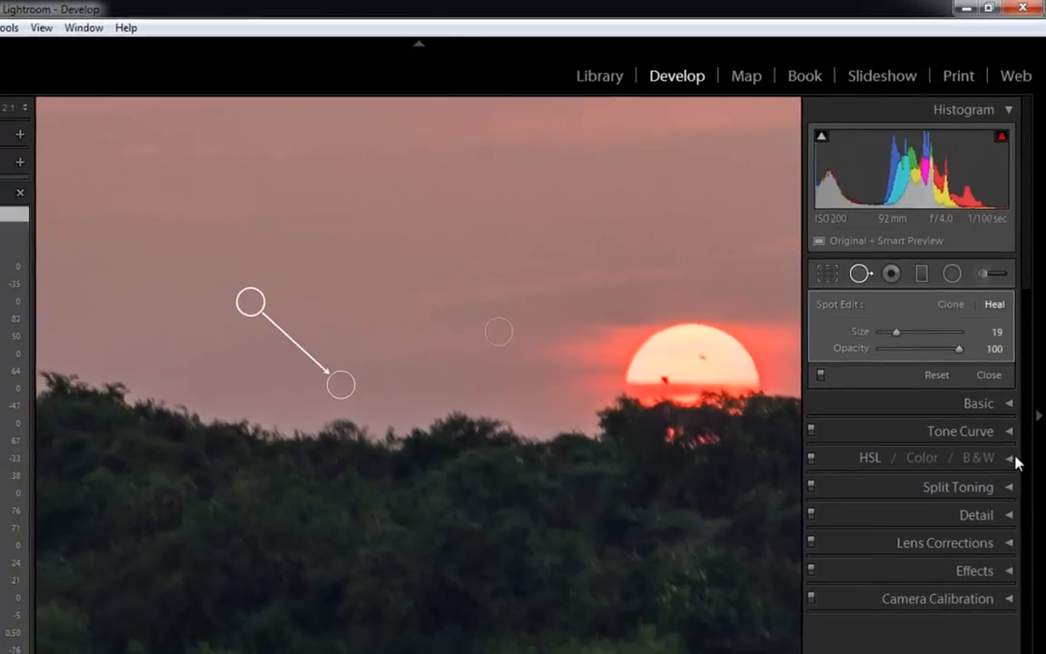
Set the Luminance noise reduction to 31 and collapse the Detail settings.
left_click(1005, 518)
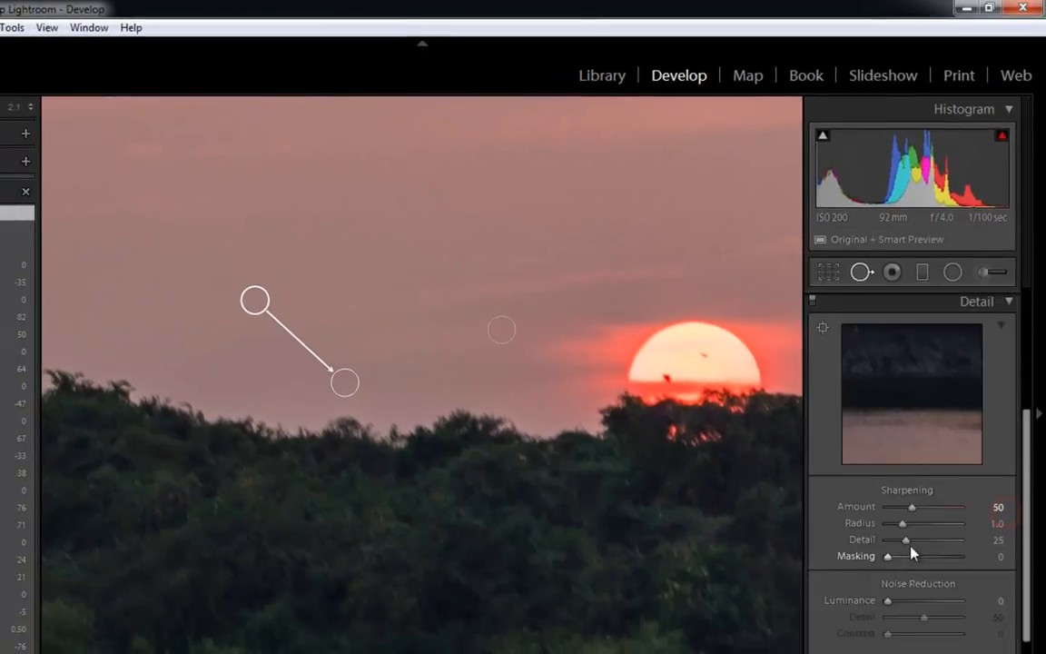
left_click_drag(889, 600, 913, 606)
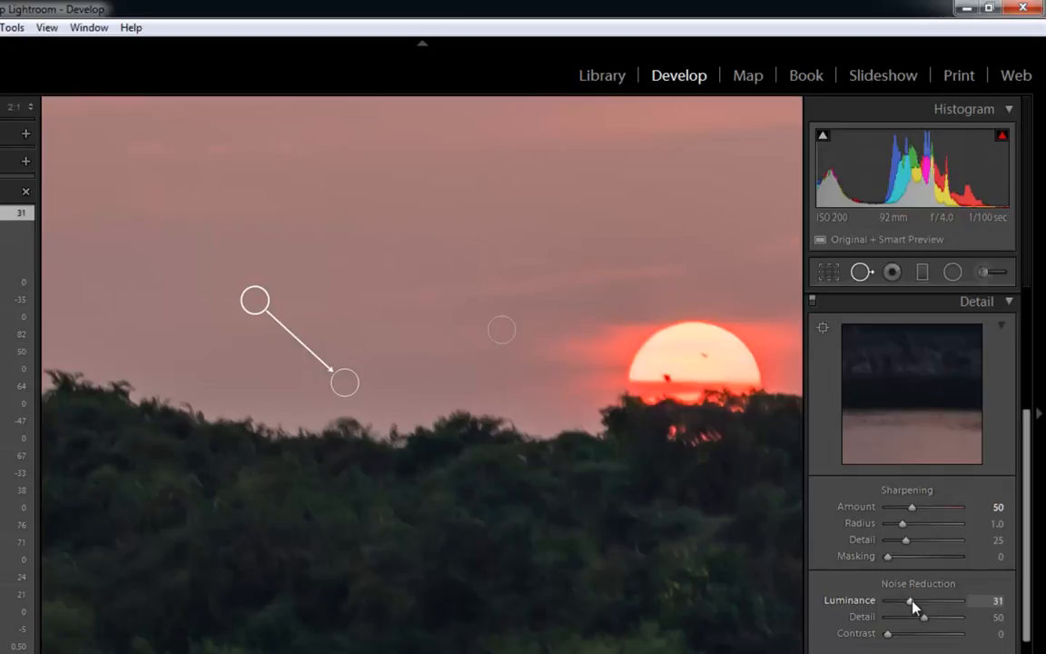
left_click(1008, 303)
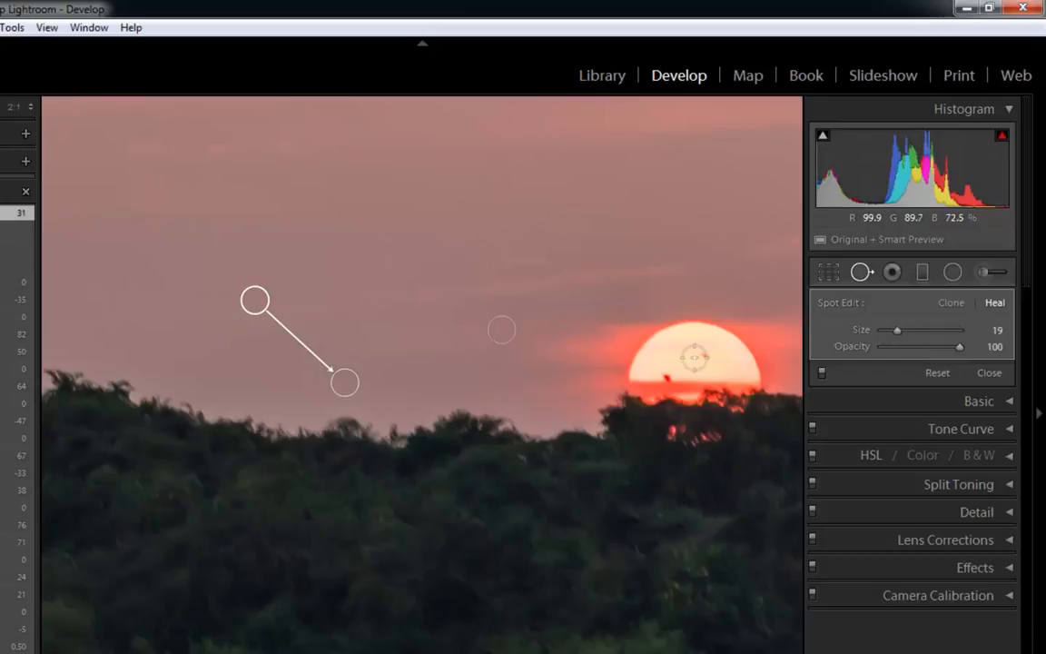
Heal the small bird inside the sun at size 19, sampling from a clean part of the sun, and close Spot Removal.
left_click(701, 357)
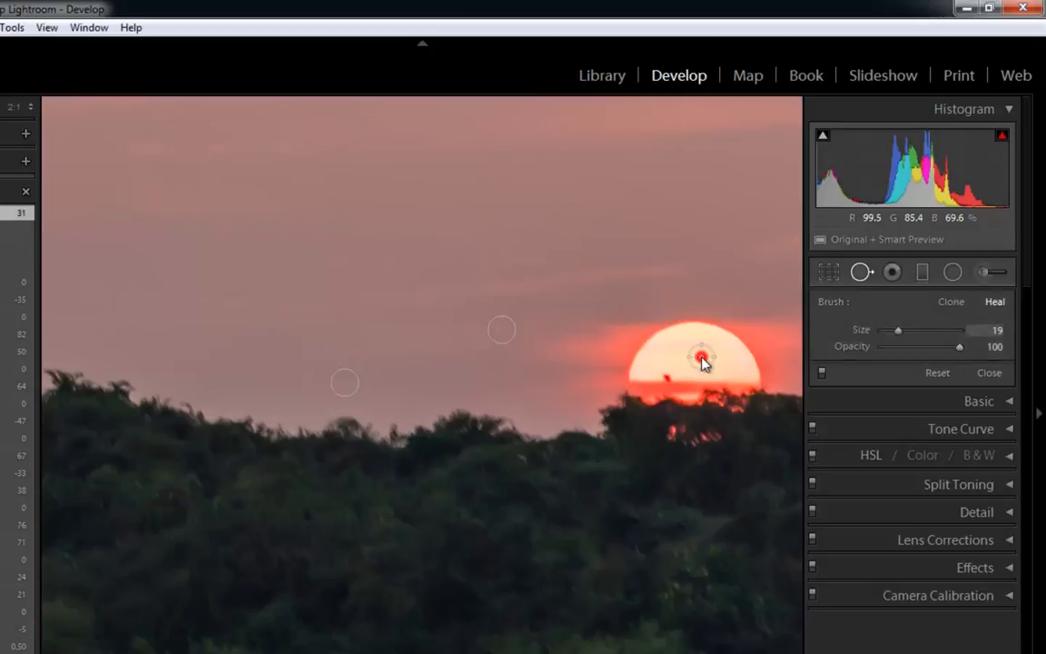
left_click(649, 422)
left_click_drag(649, 422, 667, 357)
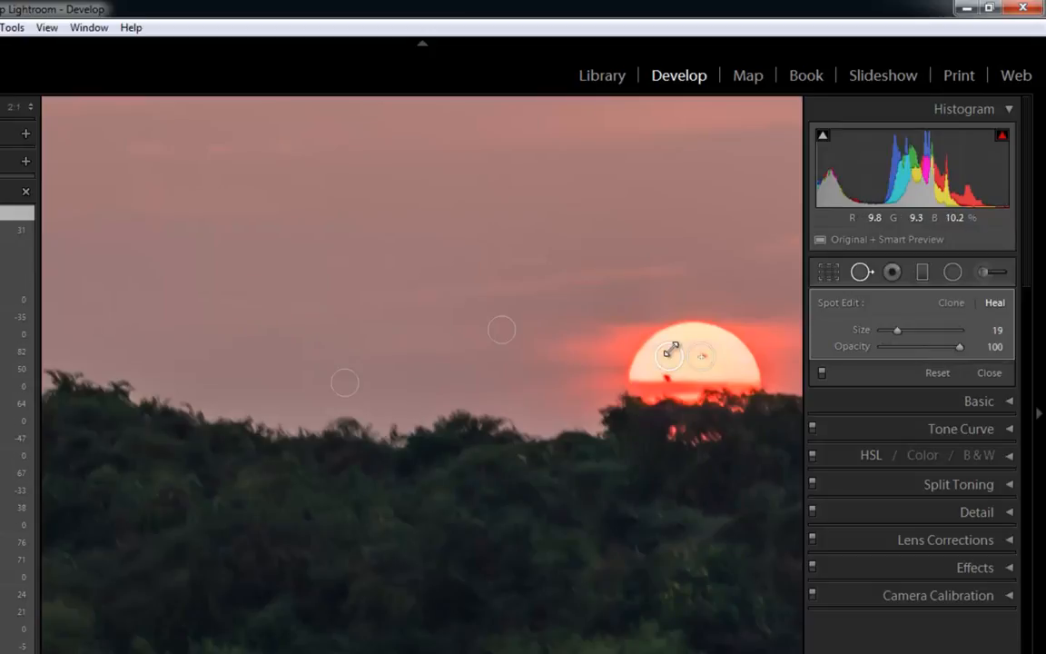
left_click(860, 272)
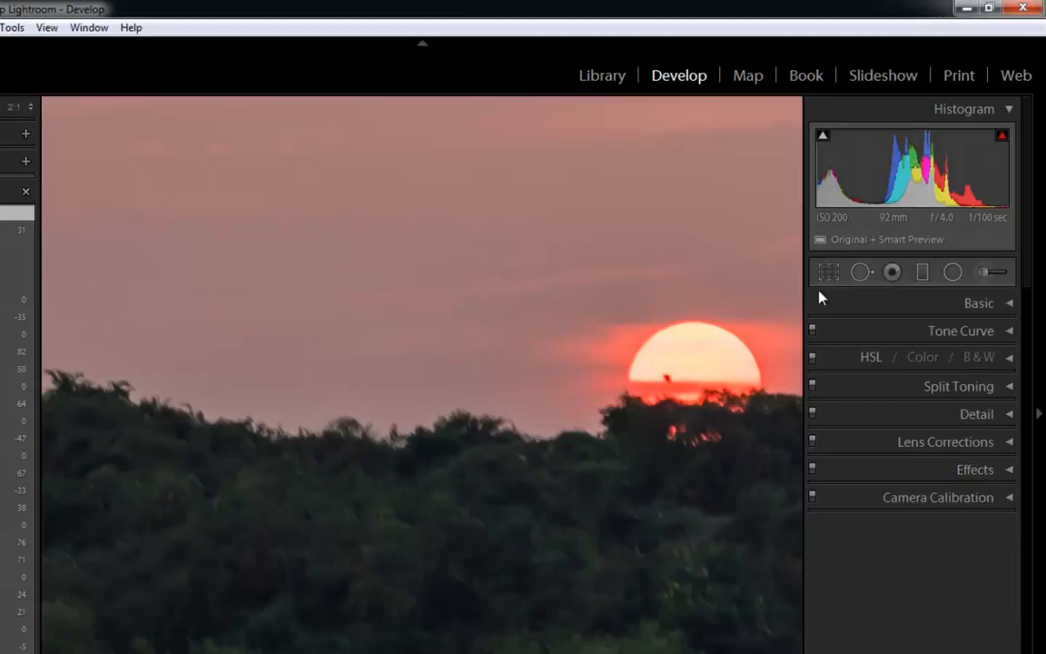
left_click(663, 281)
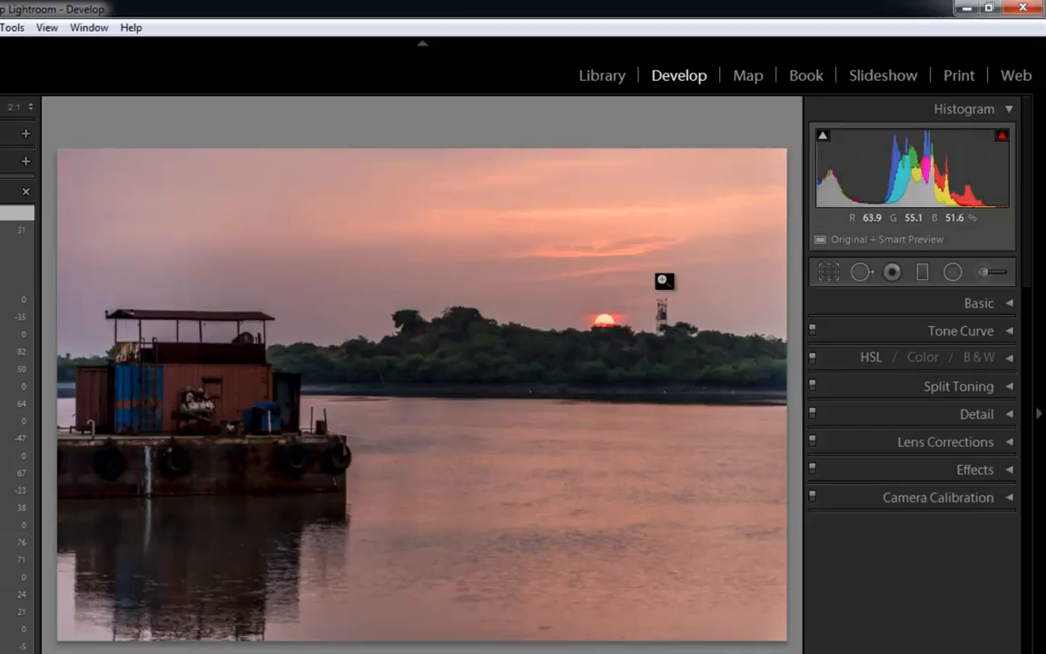
Try a size 65 healing spot in the open sky above the trees, and close Spot Removal.
left_click(868, 283)
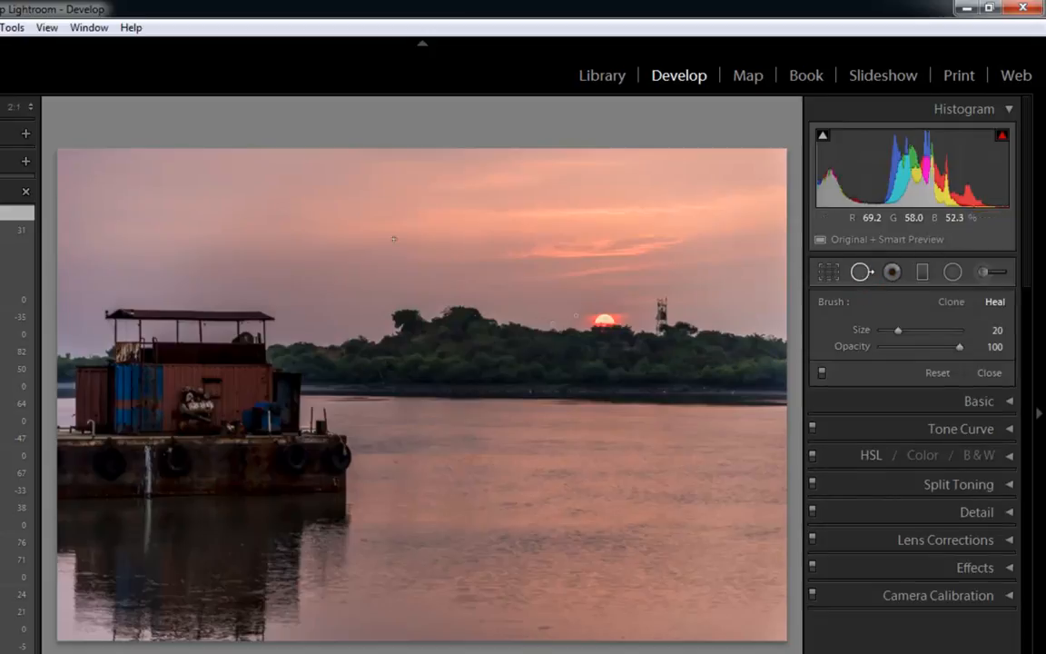
left_click(854, 274)
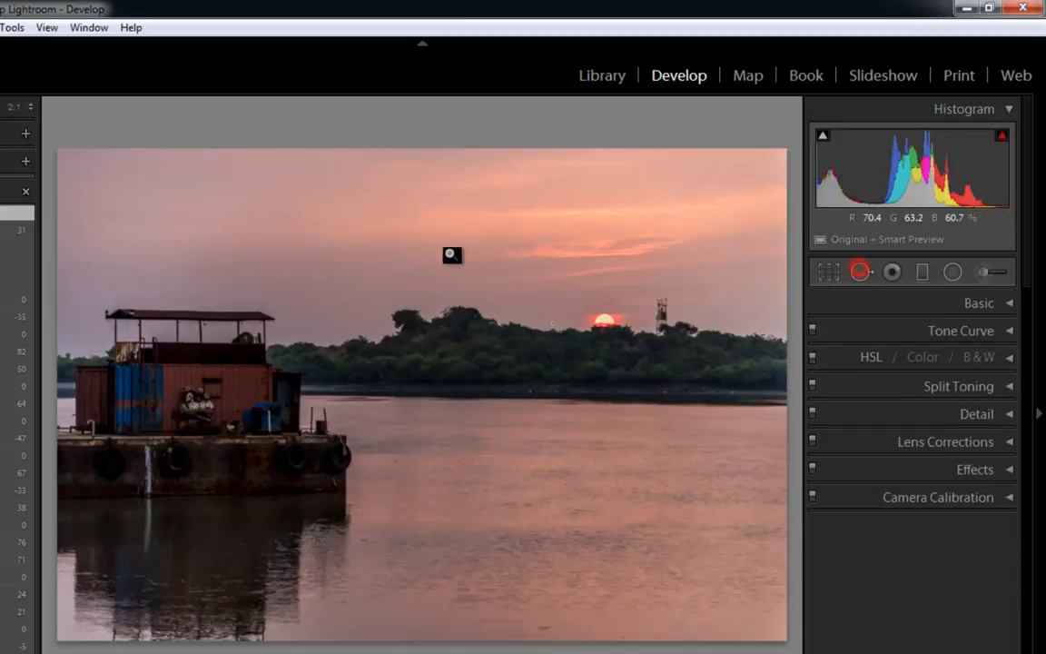
left_click(856, 273)
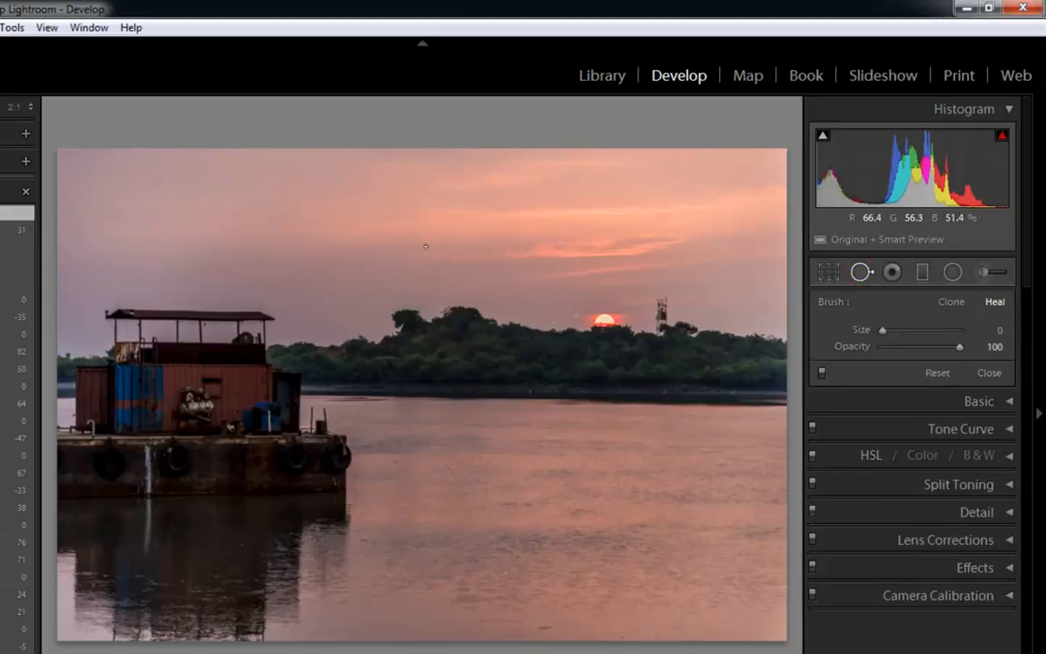
scroll(386, 238, "up", 5)
mouse_move(386, 244)
left_mouse_down()
mouse_move(501, 238)
mouse_move(451, 218)
left_mouse_up()
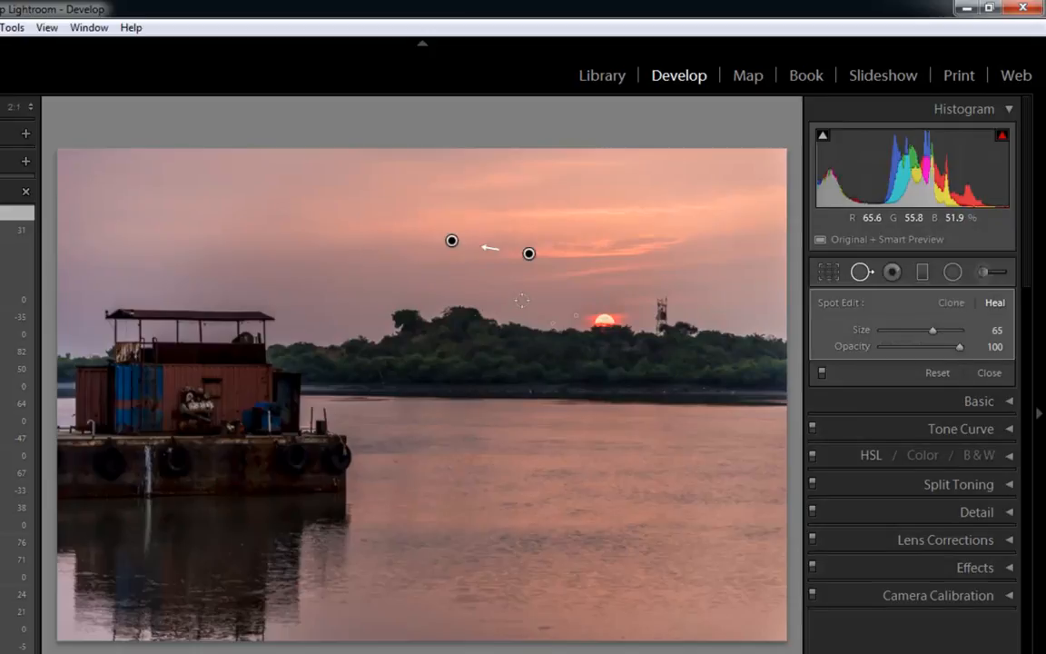
key("q")
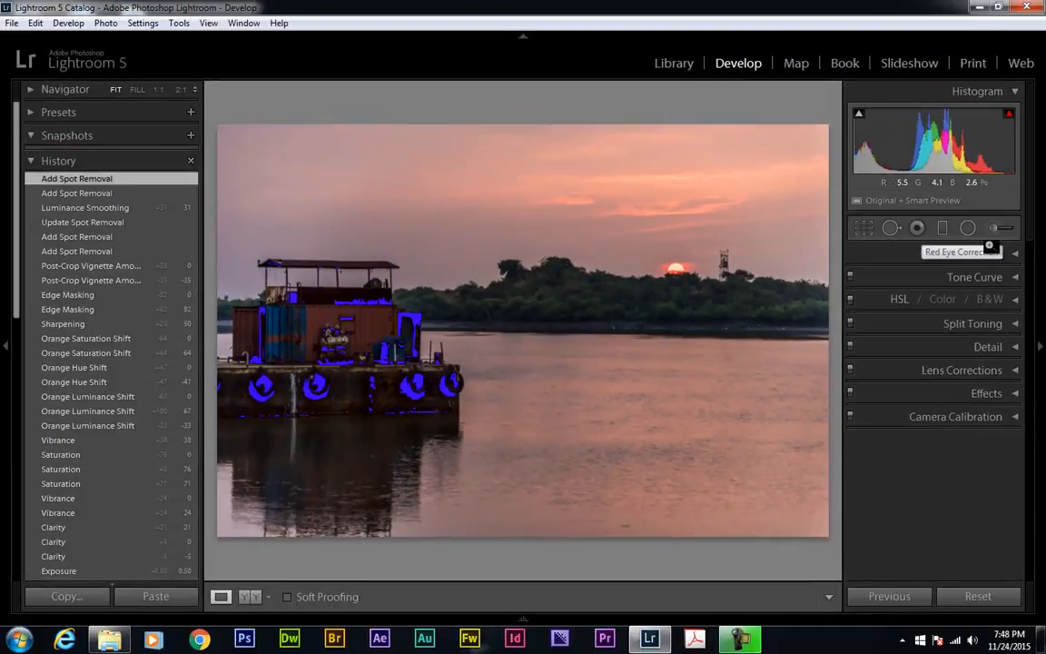
Try a diagonal graduated filter across the sky and barge with Tint −10 and Exposure −0.32.
left_click(916, 228)
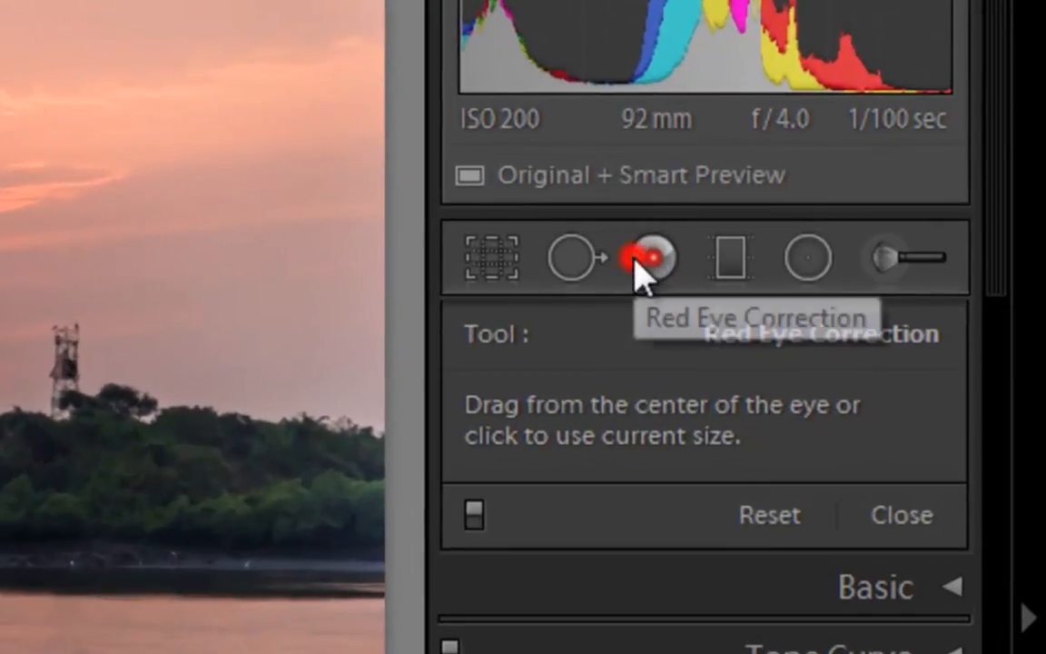
left_click(916, 228)
left_click(735, 258)
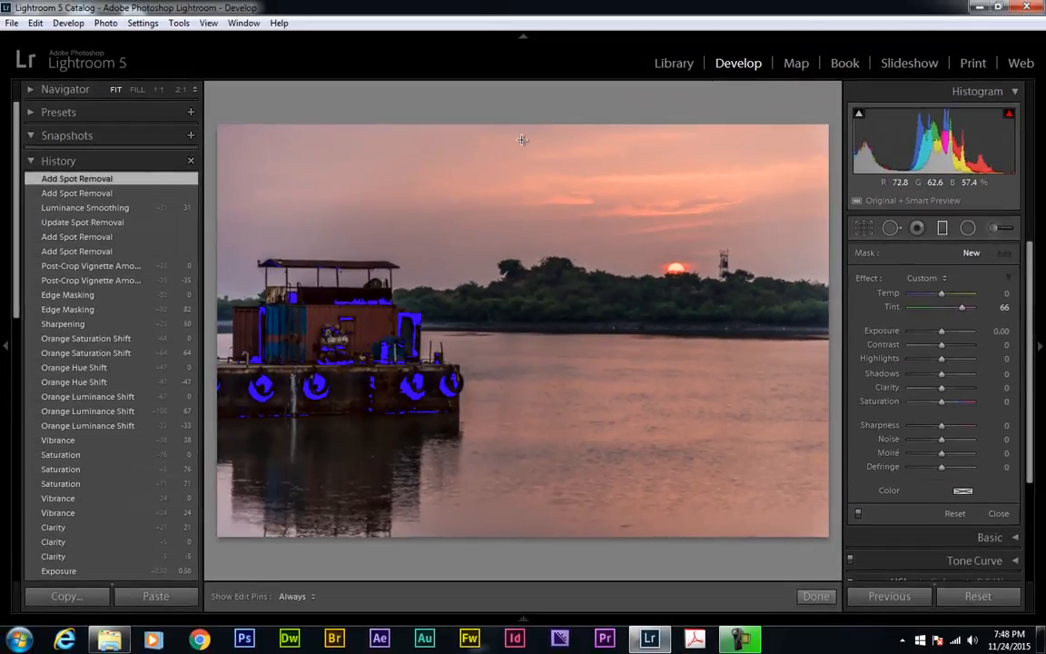
left_click_drag(521, 139, 430, 380)
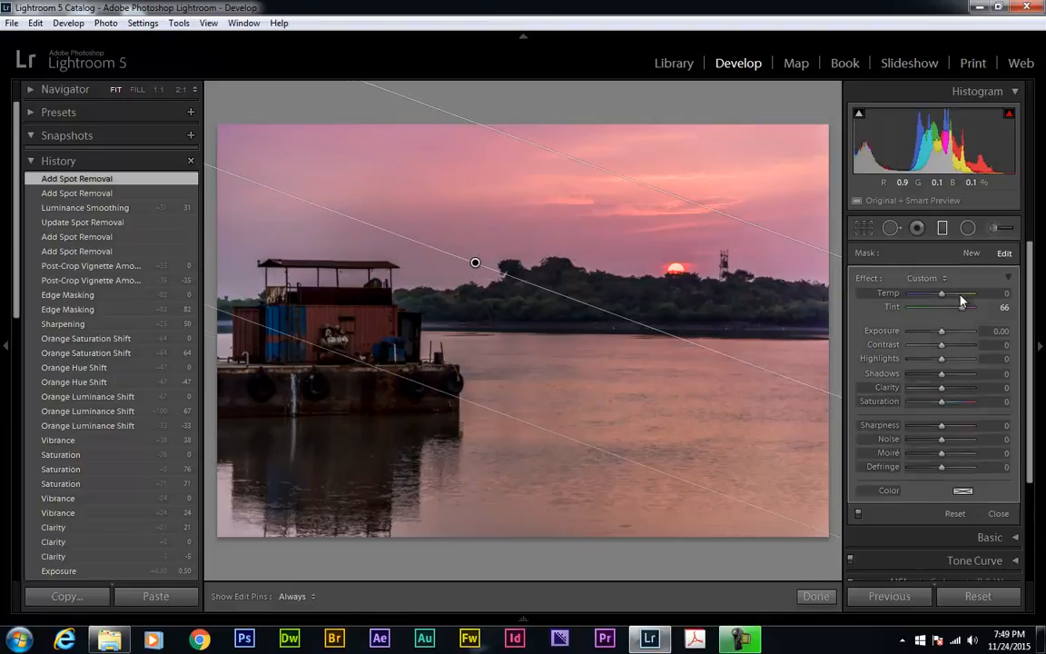
left_click_drag(960, 313, 937, 313)
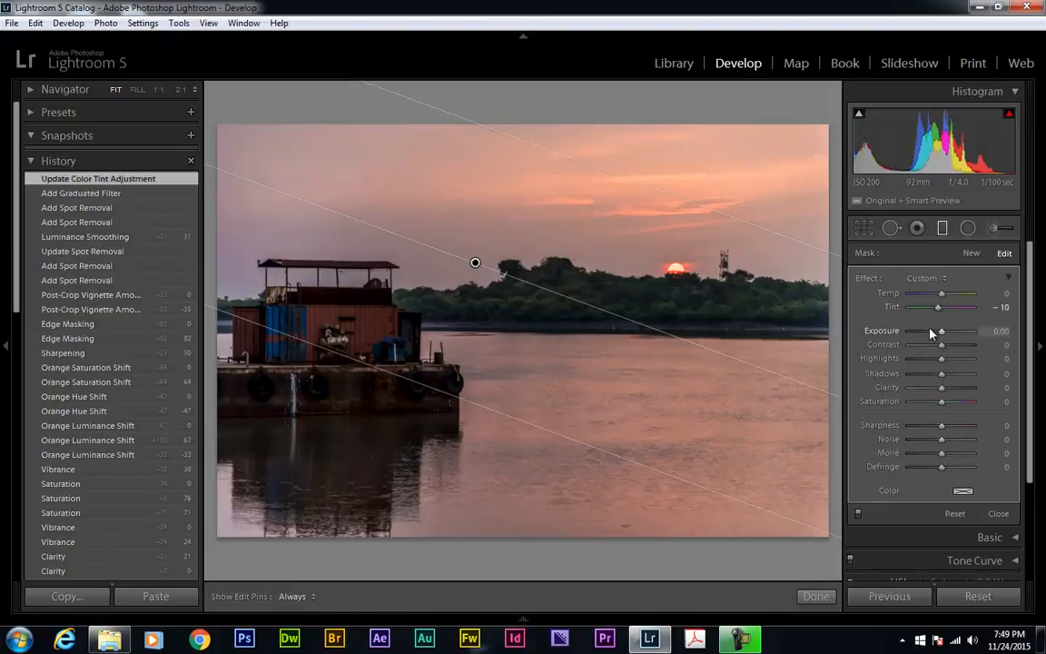
left_click_drag(944, 333, 941, 336)
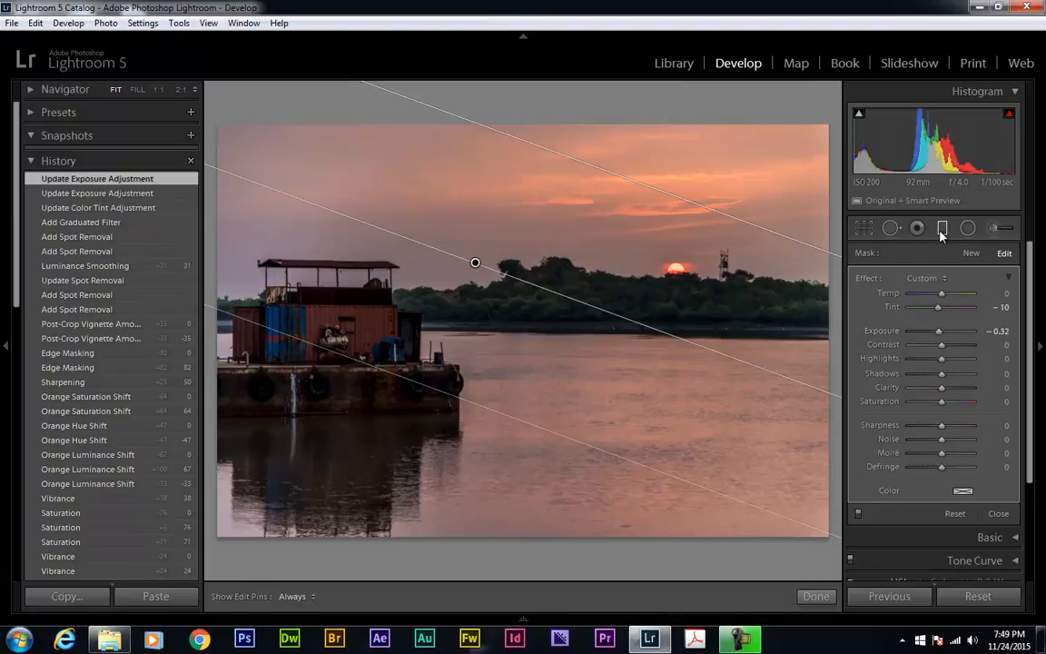
Delete the graduated filter and the large healing spot in the sky, and close Spot Removal.
left_click(477, 264)
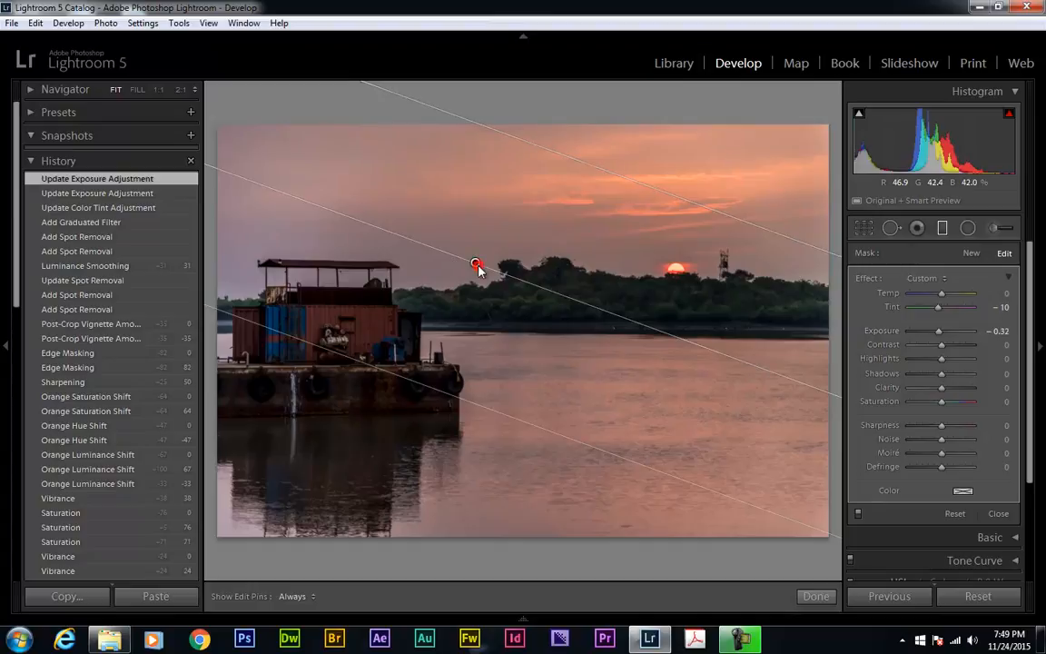
key("Delete")
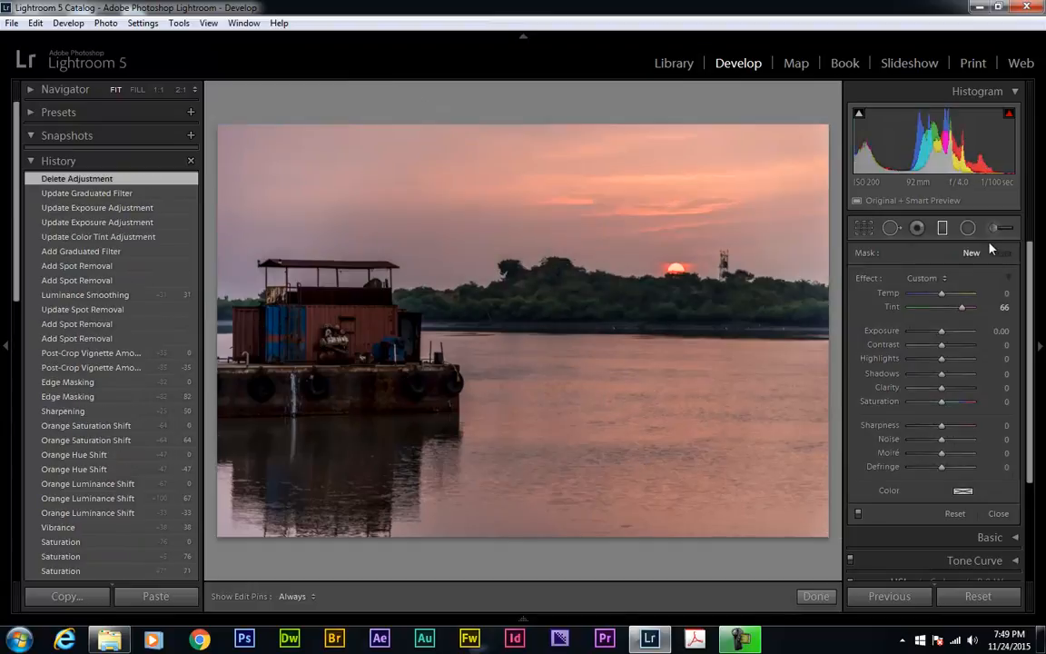
left_click(890, 228)
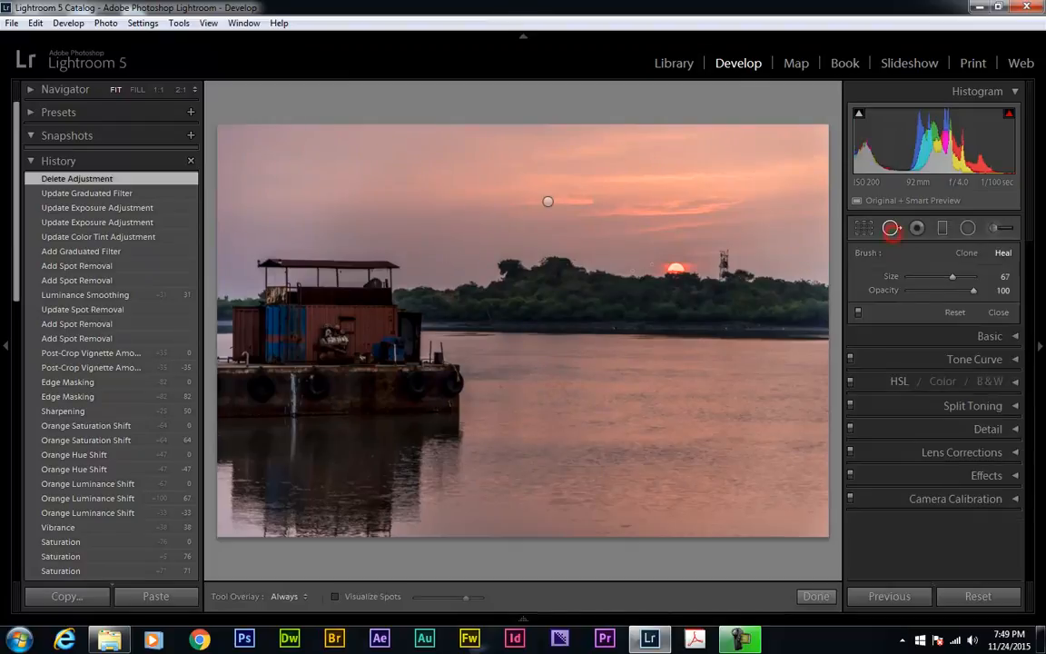
left_click_drag(547, 201, 532, 209)
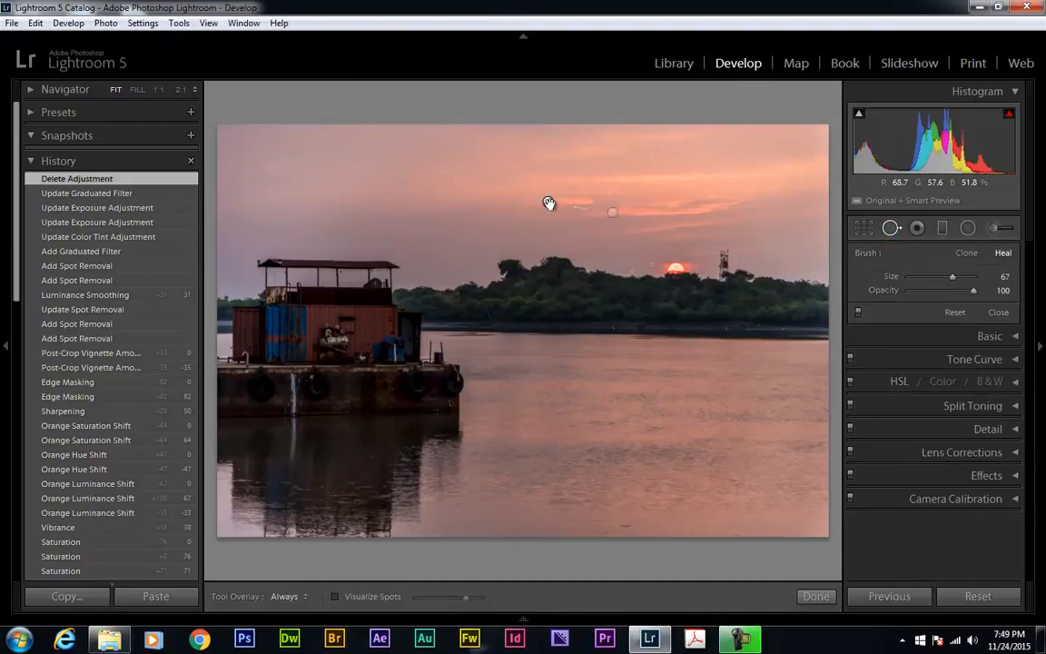
key("Delete")
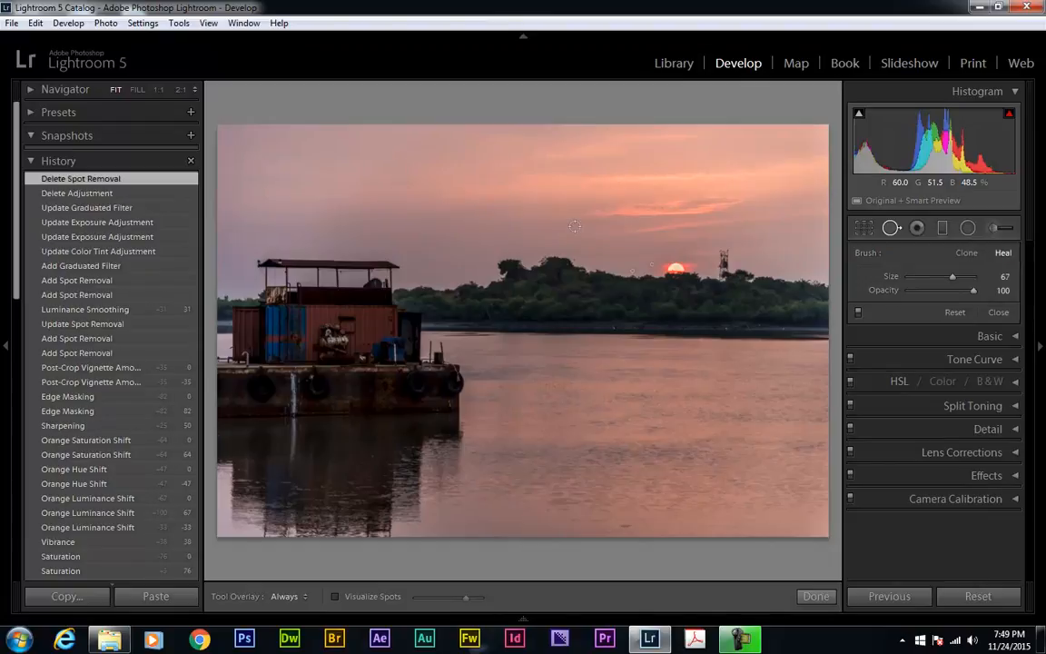
left_click(894, 228)
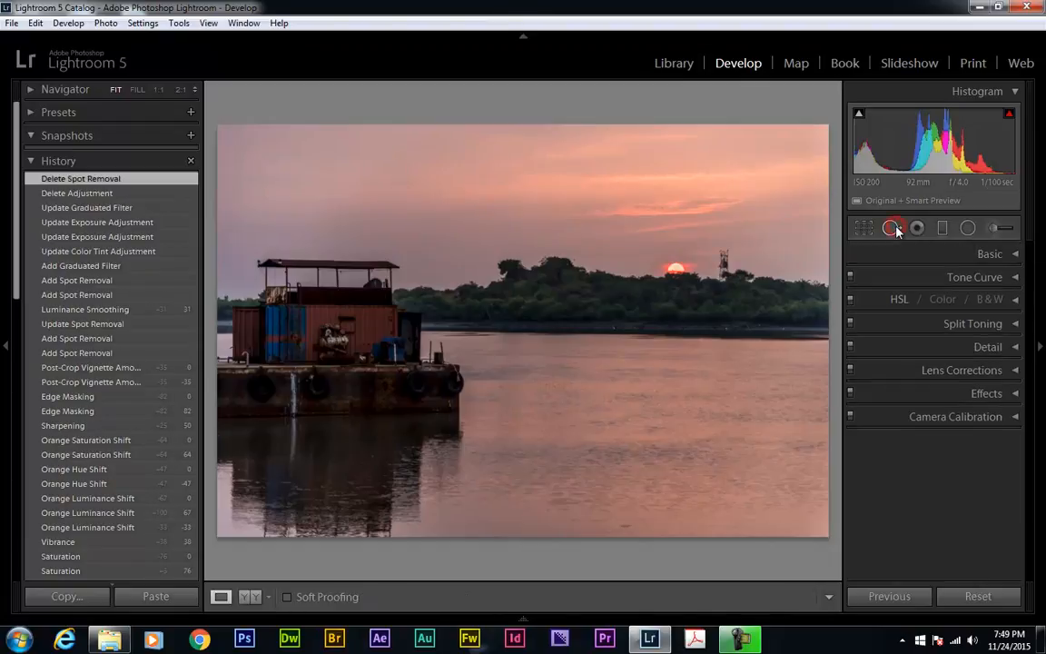
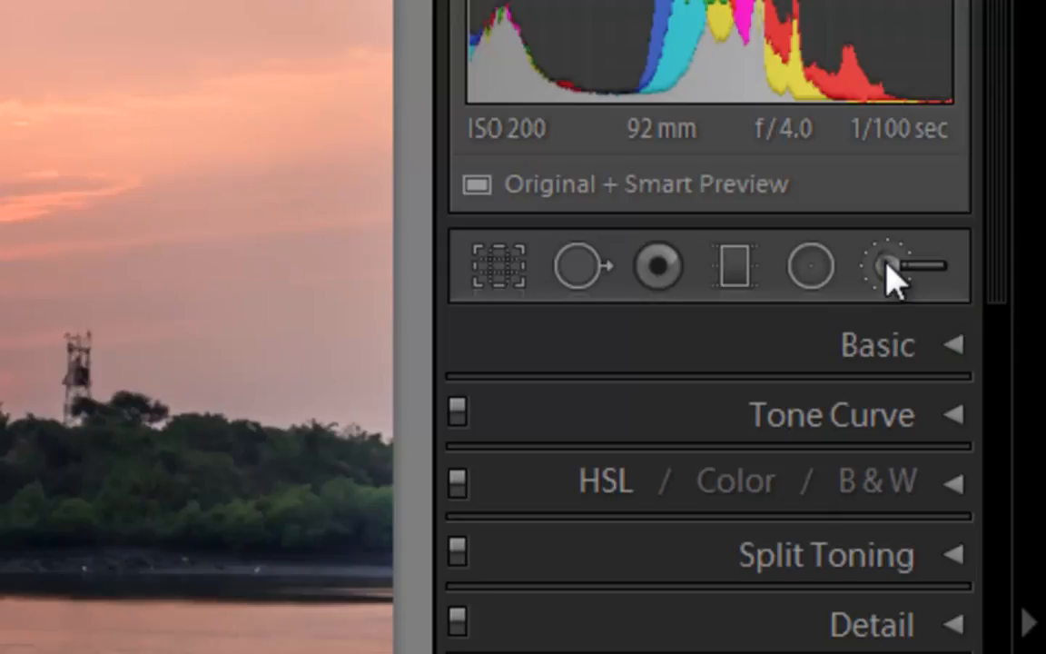
Paint an Adjustment Brush stroke along the barge's lower hull, reset its Tint to 0, set Exposure to 0.30, and close the brush.
left_click(887, 264)
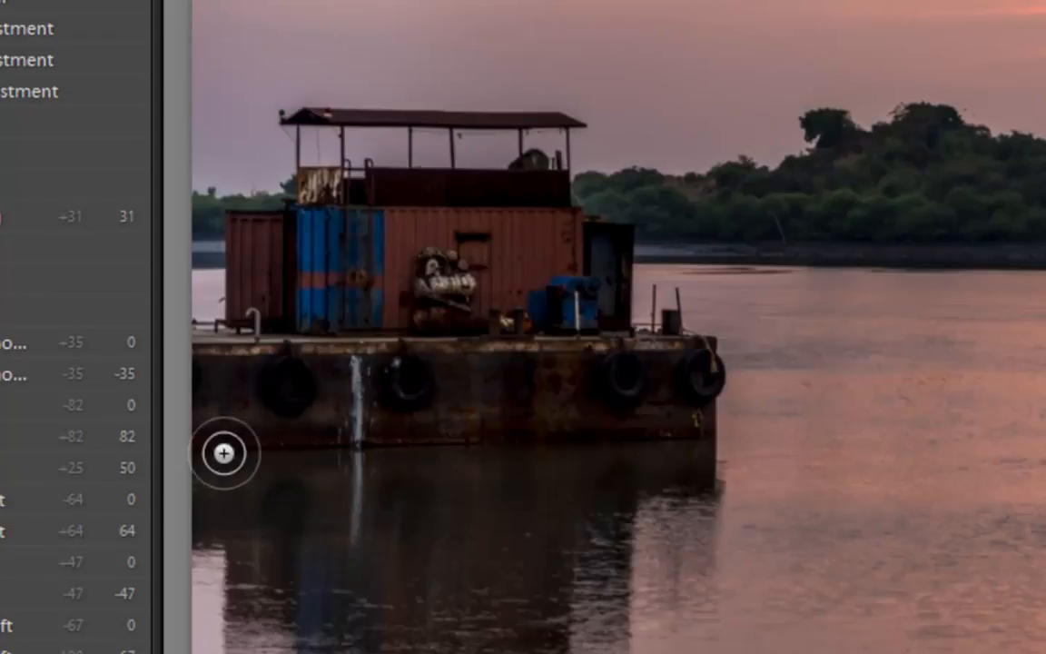
mouse_move(223, 434)
left_mouse_down()
mouse_move(265, 421)
mouse_move(408, 429)
mouse_move(681, 413)
left_mouse_up()
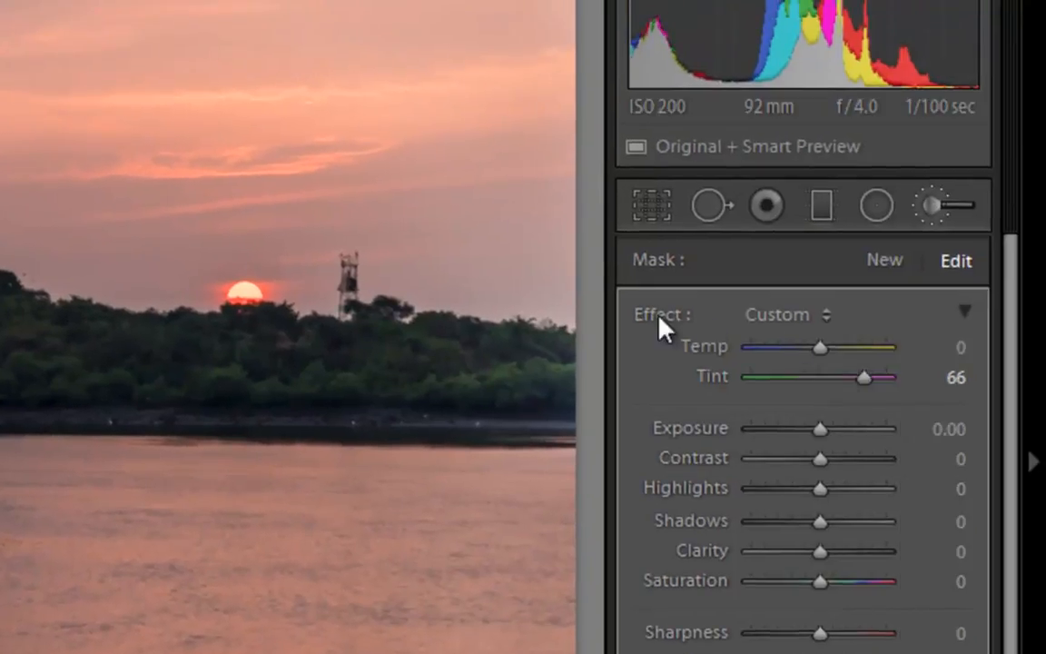
double_click(997, 254)
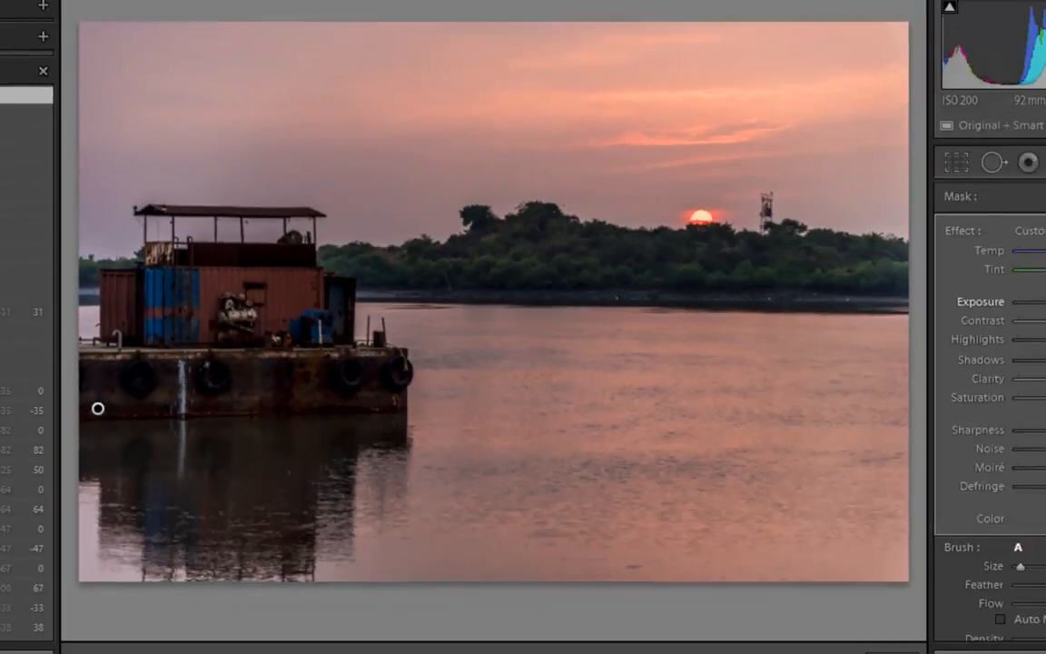
left_click_drag(922, 306, 911, 306)
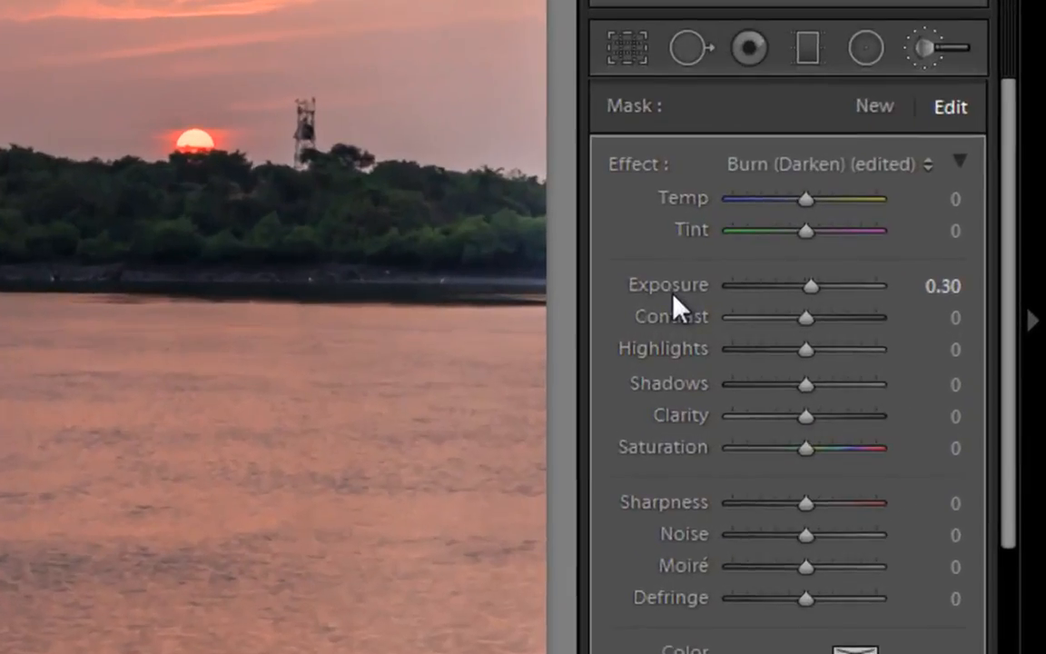
left_click(759, 166)
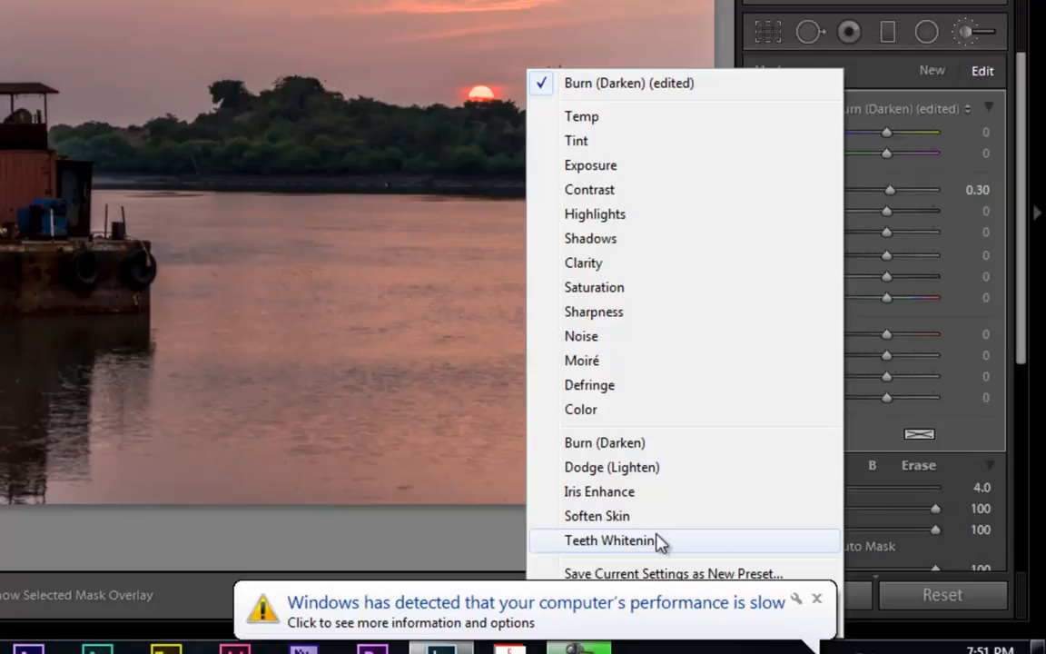
left_click(816, 598)
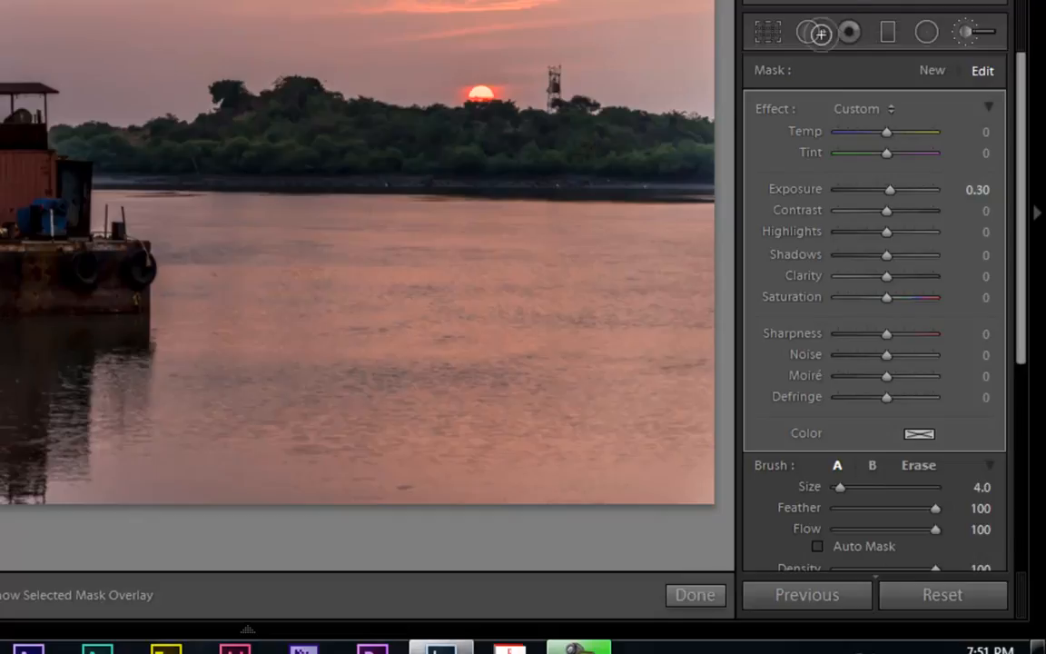
left_click(966, 32)
right_click(337, 15)
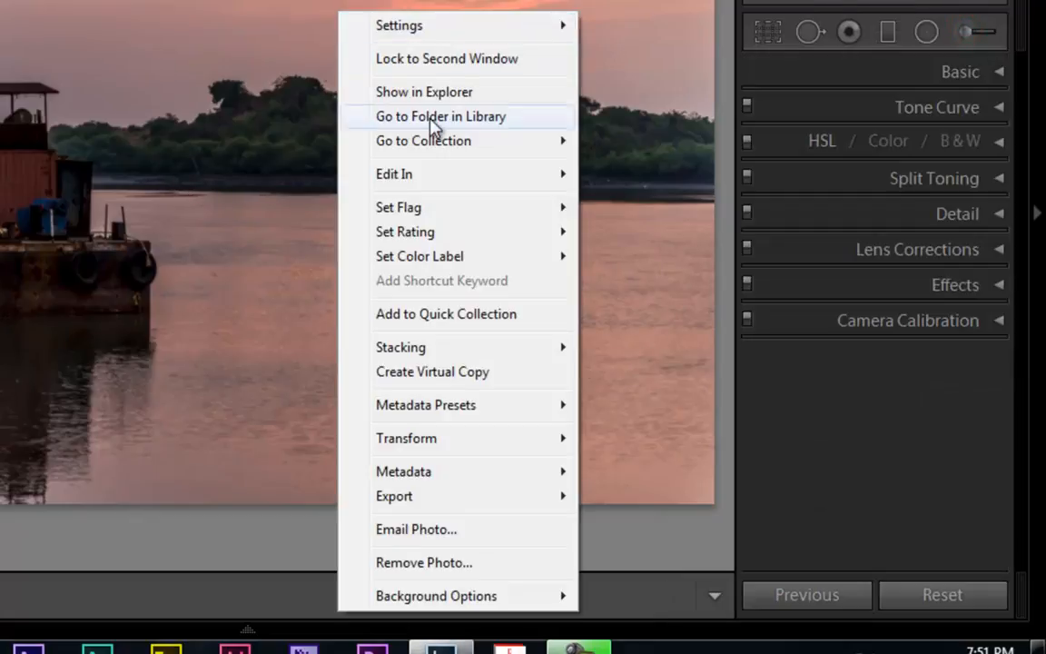
mouse_move(542, 177)
left_click(618, 180)
left_click(398, 20)
left_click(305, 75)
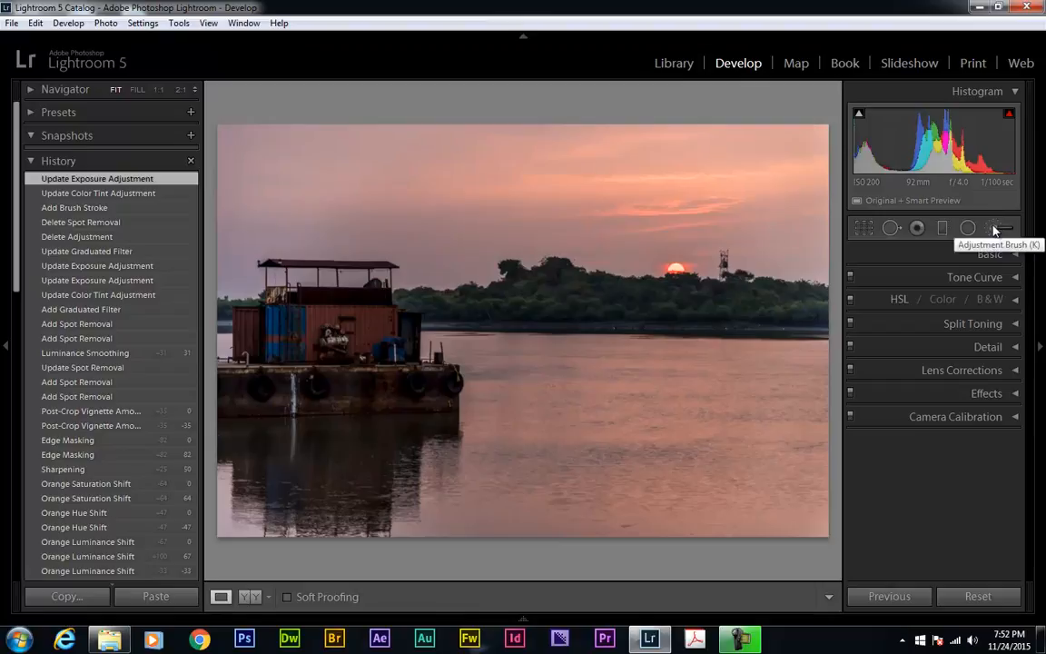
Try an Adjustment Brush spot over the sun with Tint reset to 0 and Exposure at −0.50.
left_click(994, 232)
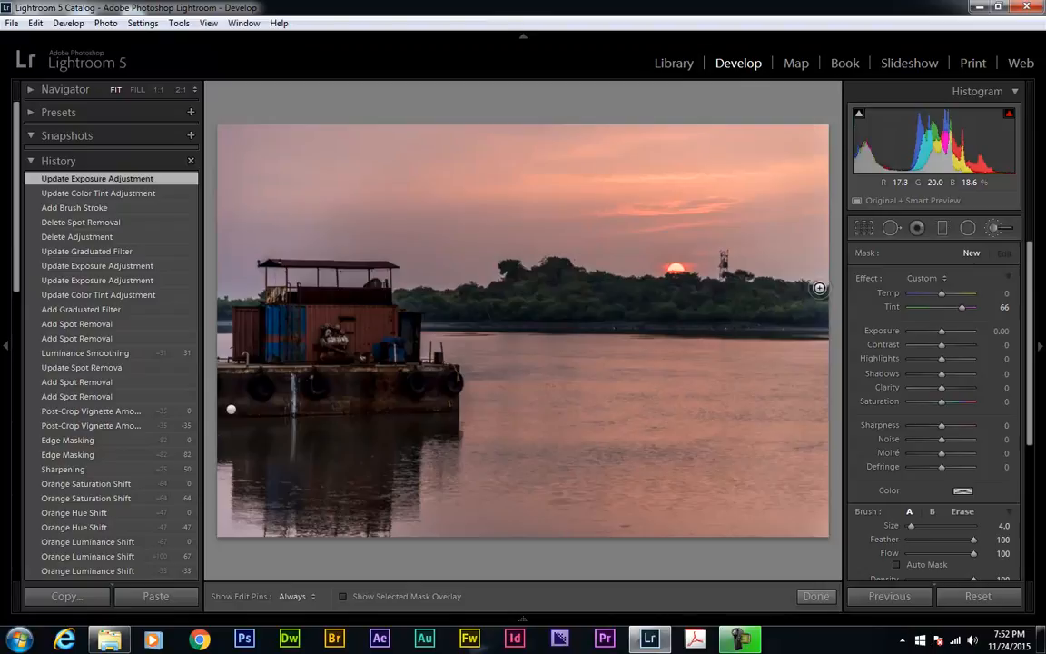
left_click(675, 269)
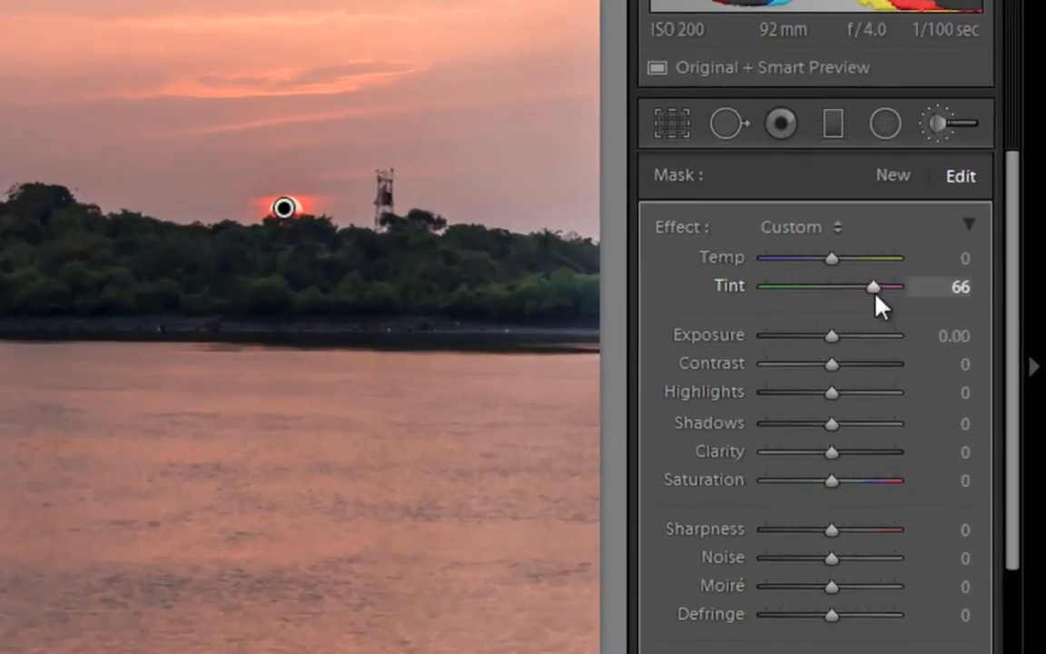
double_click(687, 228)
left_click_drag(828, 334, 822, 334)
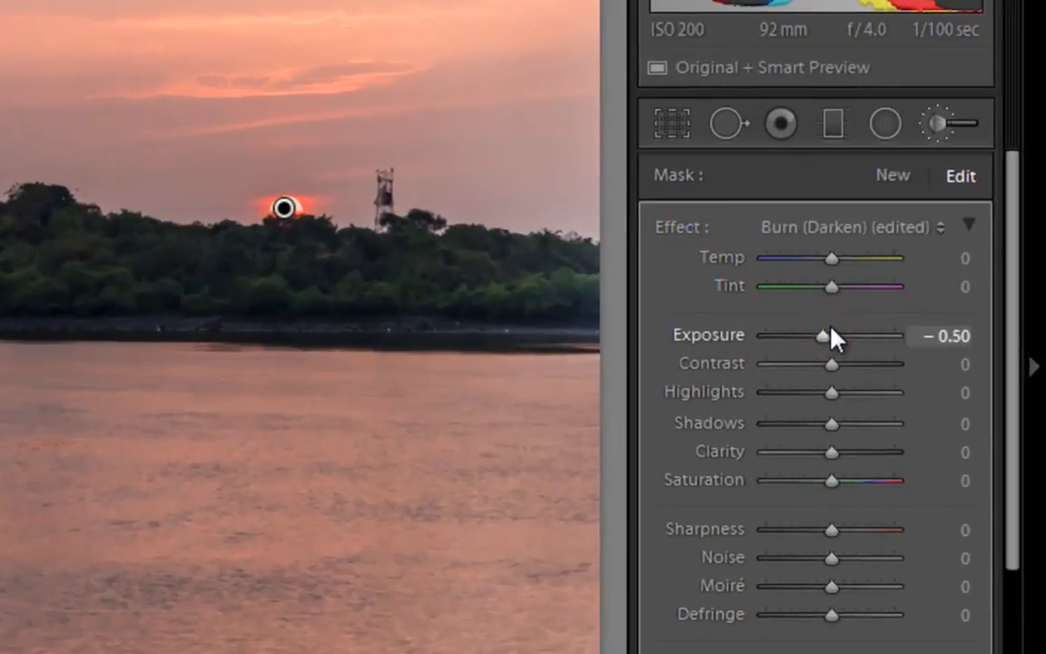
Try Exposure −1.50 on the sun's brush adjustment, reset Exposure to 0.00, and delete the adjustment.
scroll(829, 334, "down", 3)
scroll(813, 315, "up", 2)
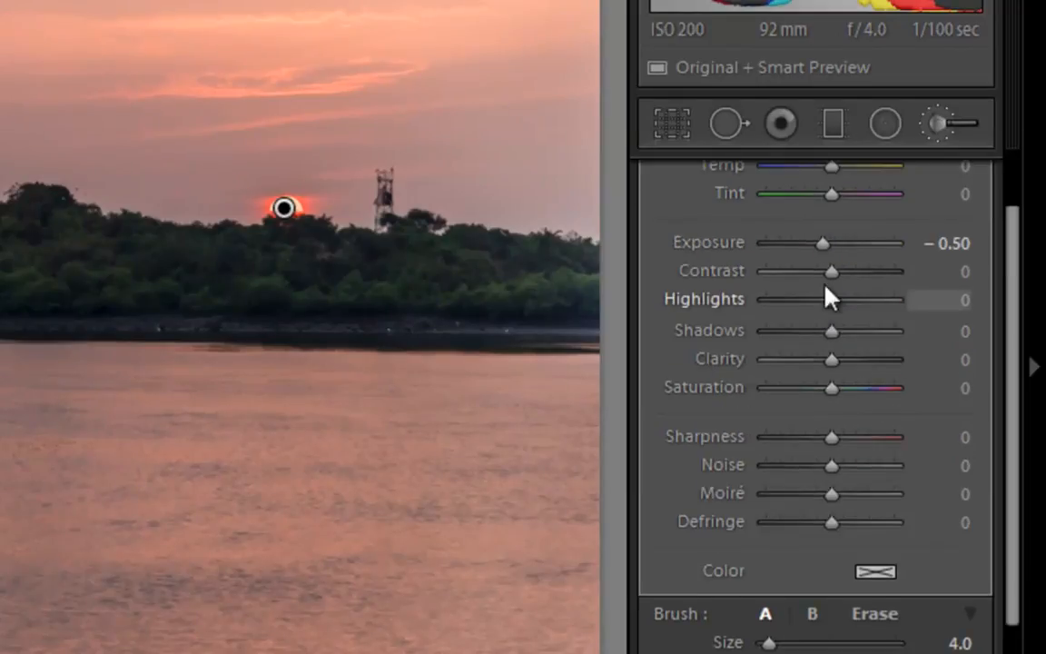
left_click(820, 243)
key("Down")
key("Down")
key("Down")
key("Down")
key("Down")
key("Down")
key("Down")
key("Down")
key("Down")
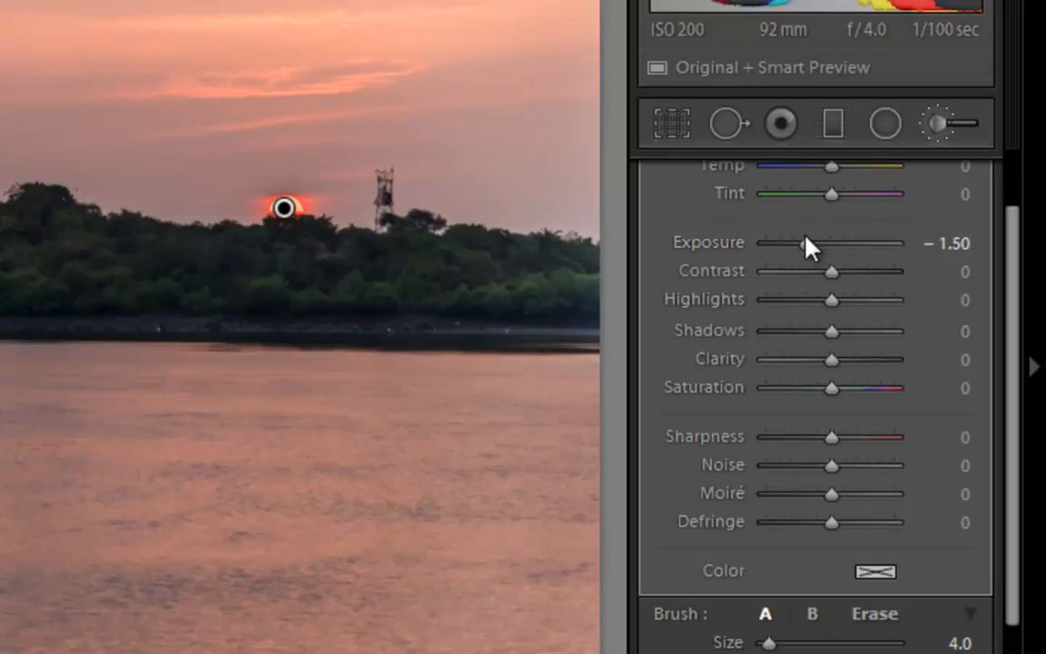
scroll(812, 245, "up", 2)
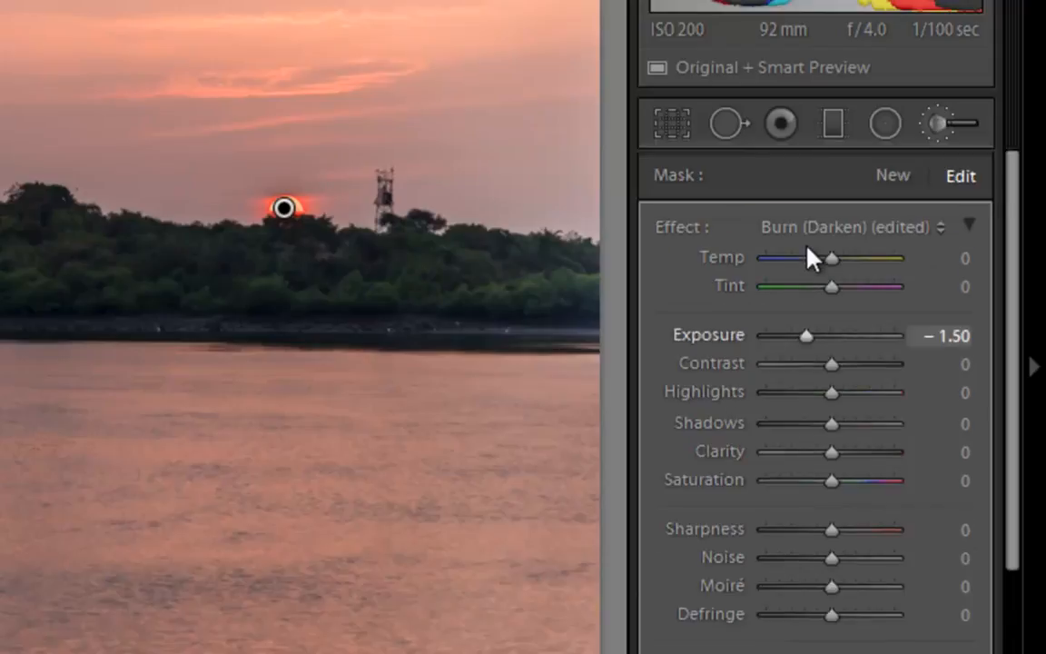
double_click(806, 335)
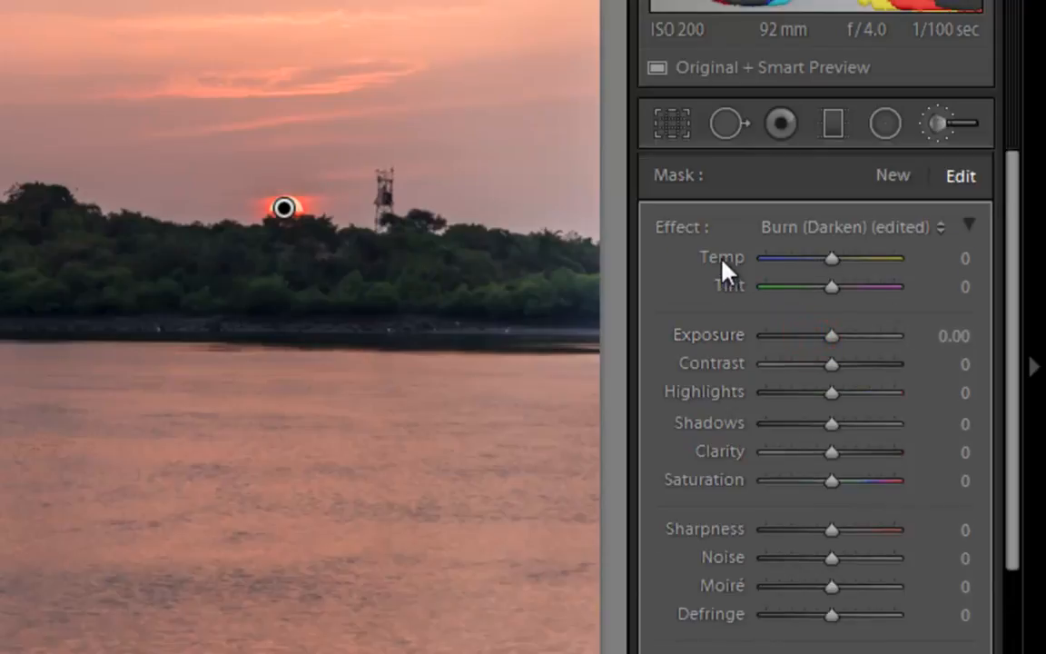
key("Delete")
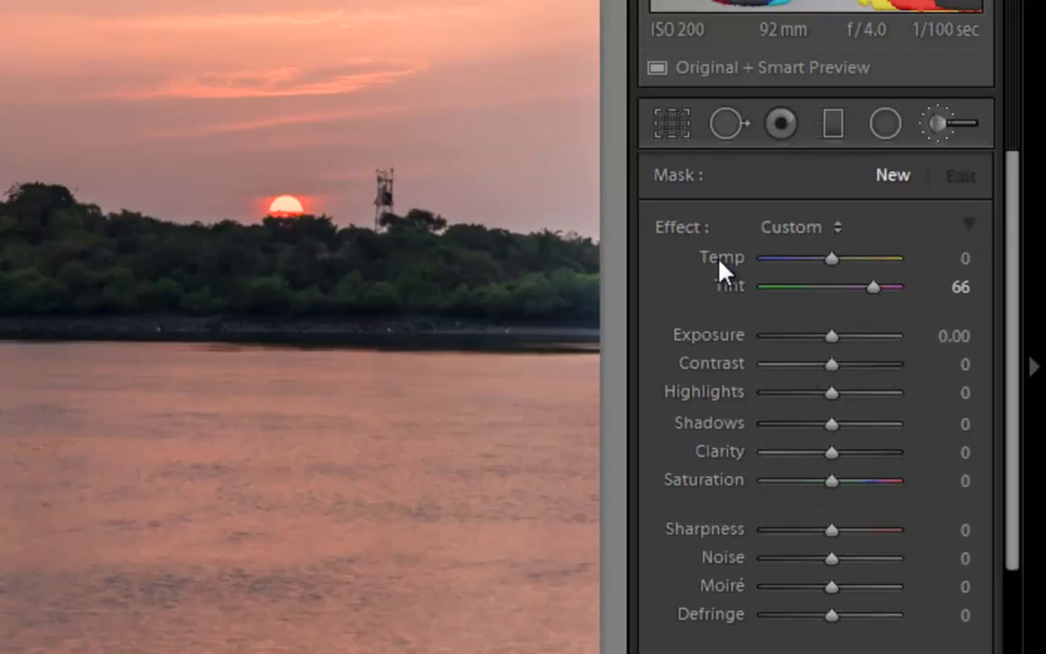
Brush a rounded area of sky above the sun with the mask overlay shown, hide the overlay, and reset Tint to 0.
scroll(749, 515, "down", 2)
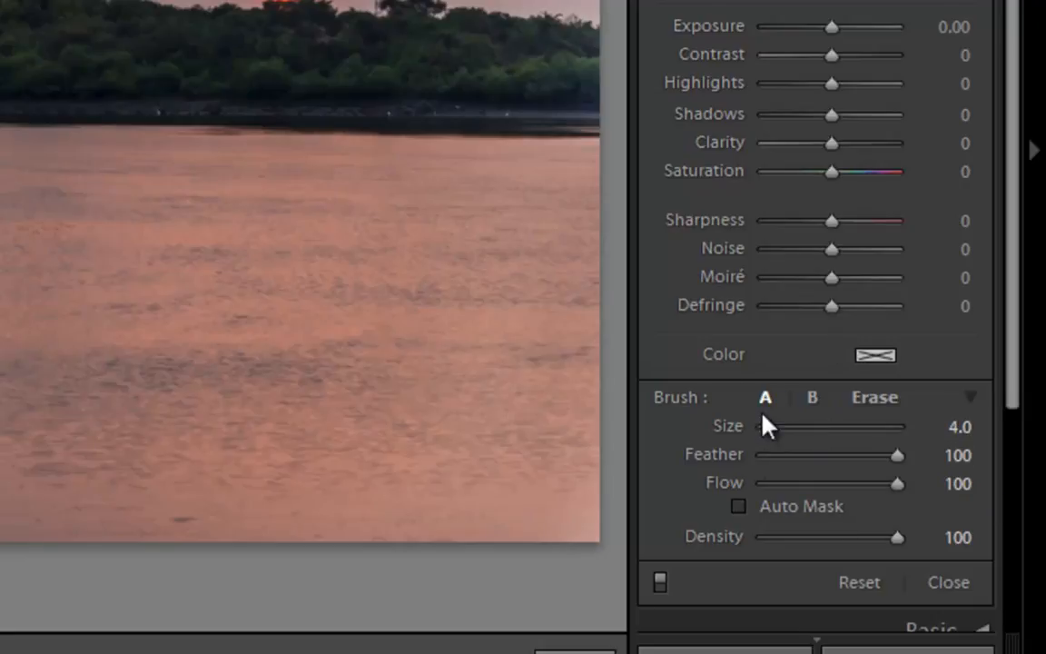
left_click(881, 400)
left_click(766, 398)
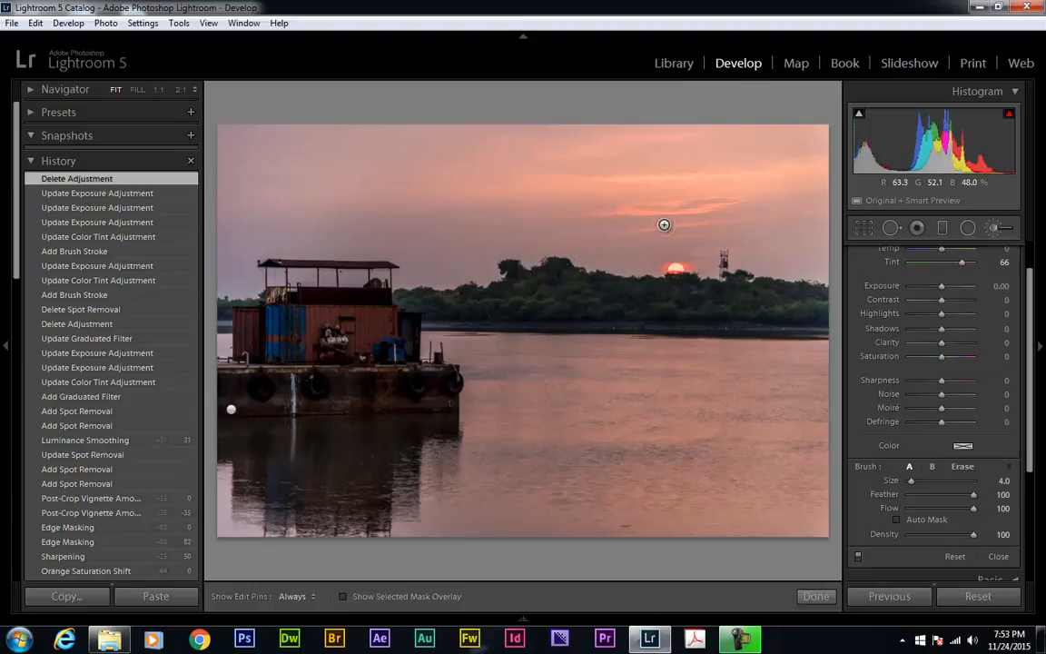
key("o")
mouse_move(658, 218)
left_mouse_down()
mouse_move(612, 229)
mouse_move(680, 218)
mouse_move(646, 211)
left_mouse_up()
key("h")
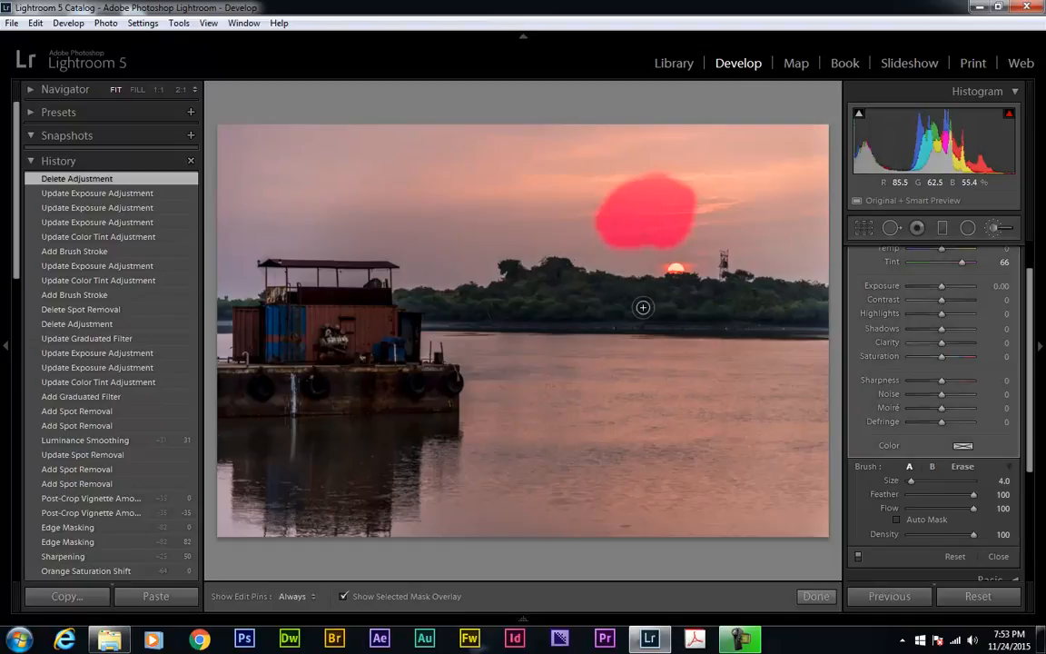
key("o")
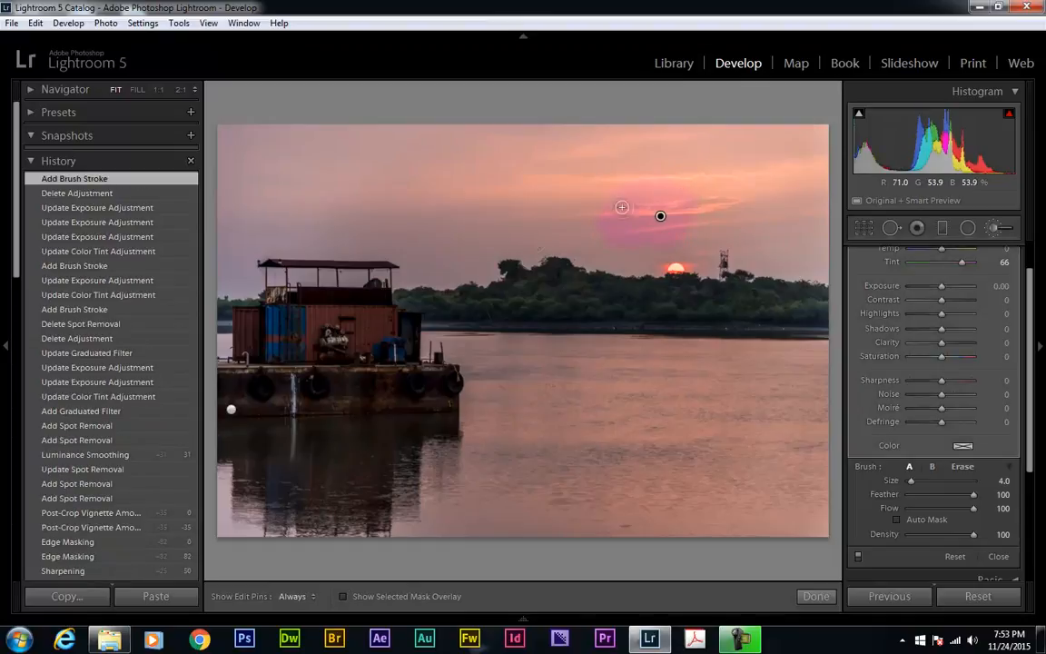
scroll(890, 272, "up", 2)
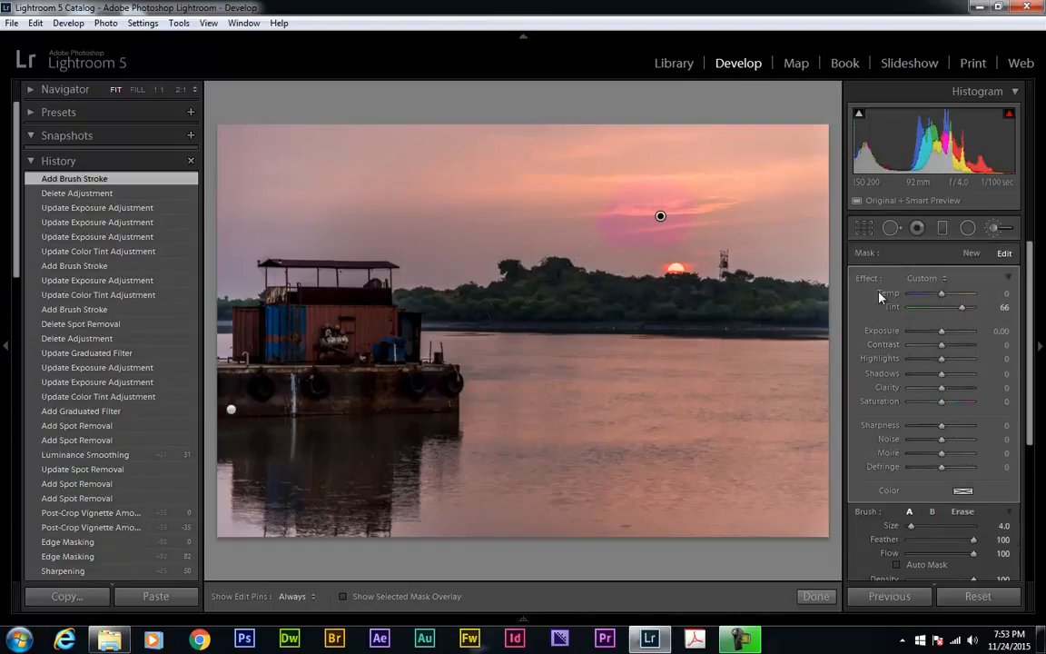
double_click(880, 305)
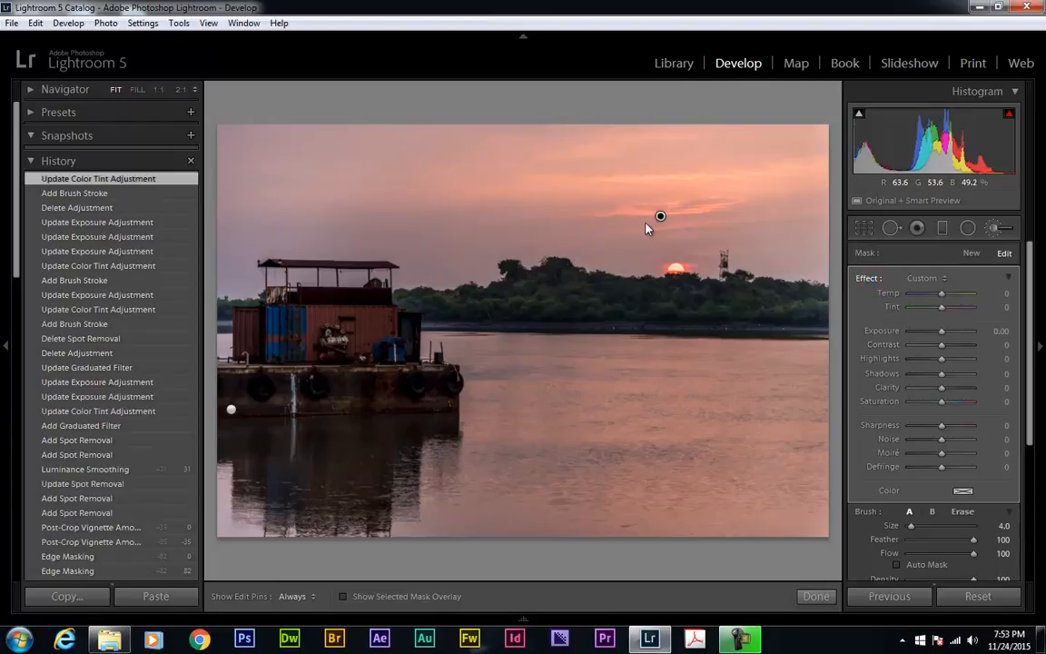
Toggle the selected mask overlay on and off to examine the brushed area of the sky.
key("o")
key("o")
key("o")
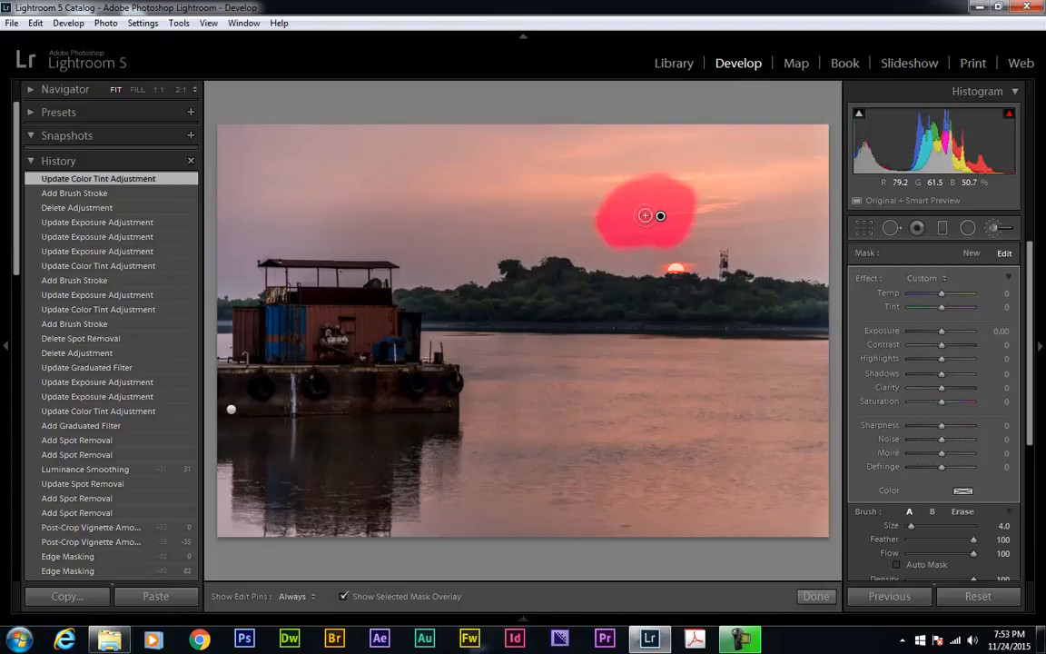
key("o")
key("o")
key("o")
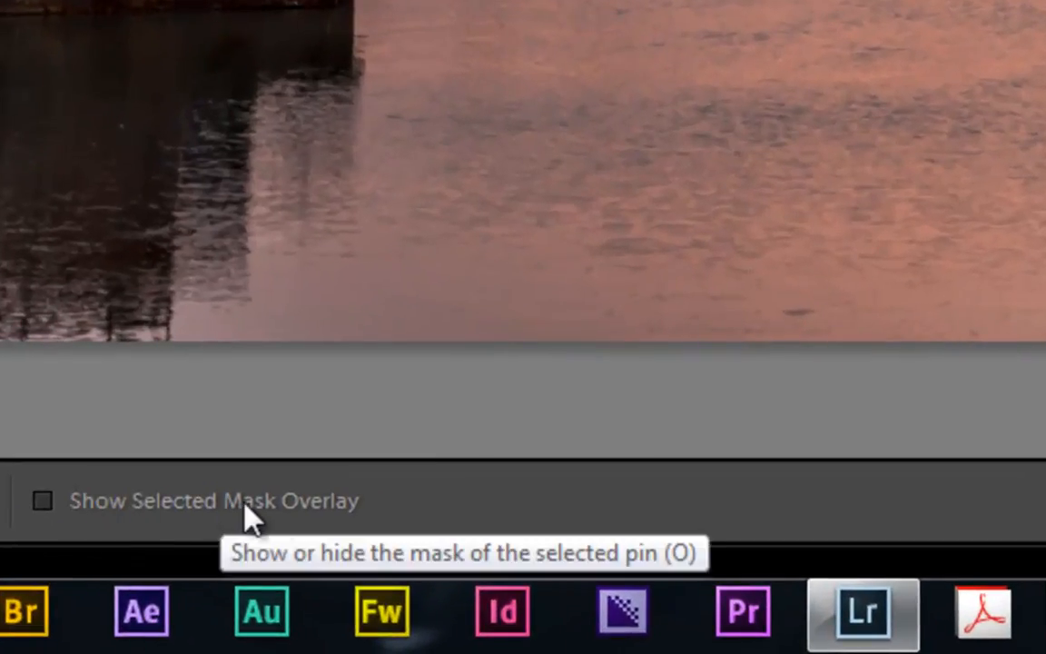
left_click(265, 509)
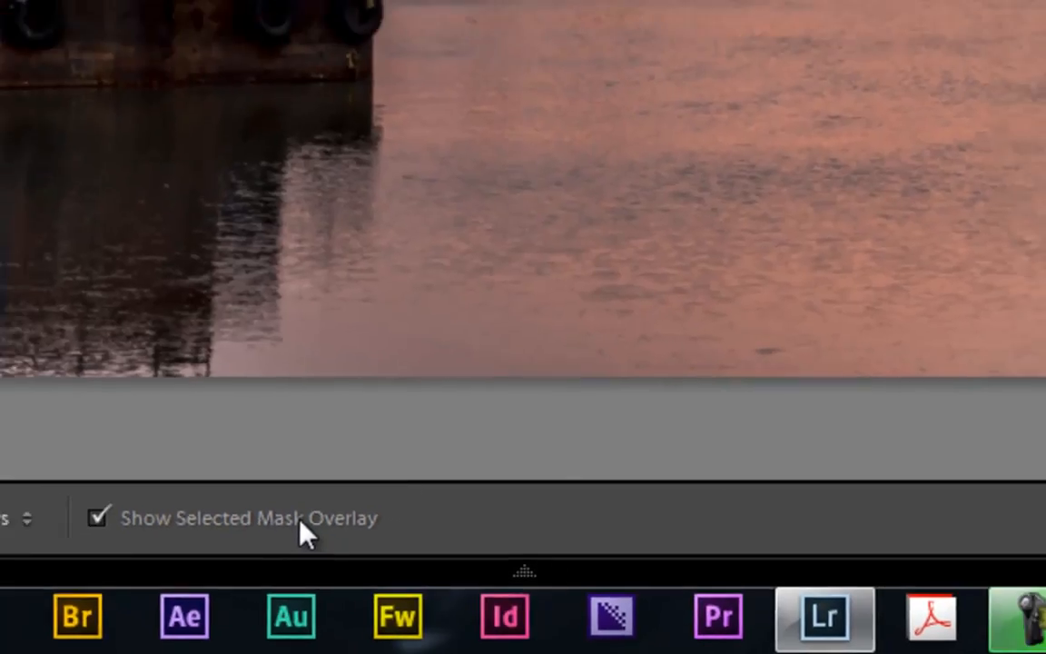
left_click(300, 521)
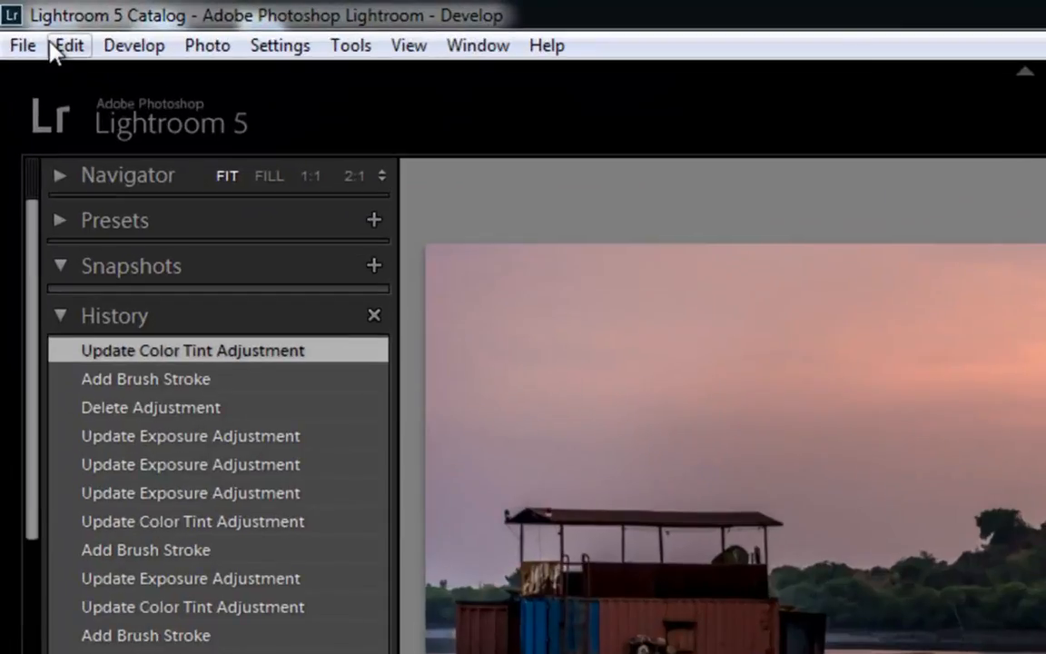
Open the export settings for the edited barge photo and look over the dialog.
left_click(17, 23)
left_click(89, 363)
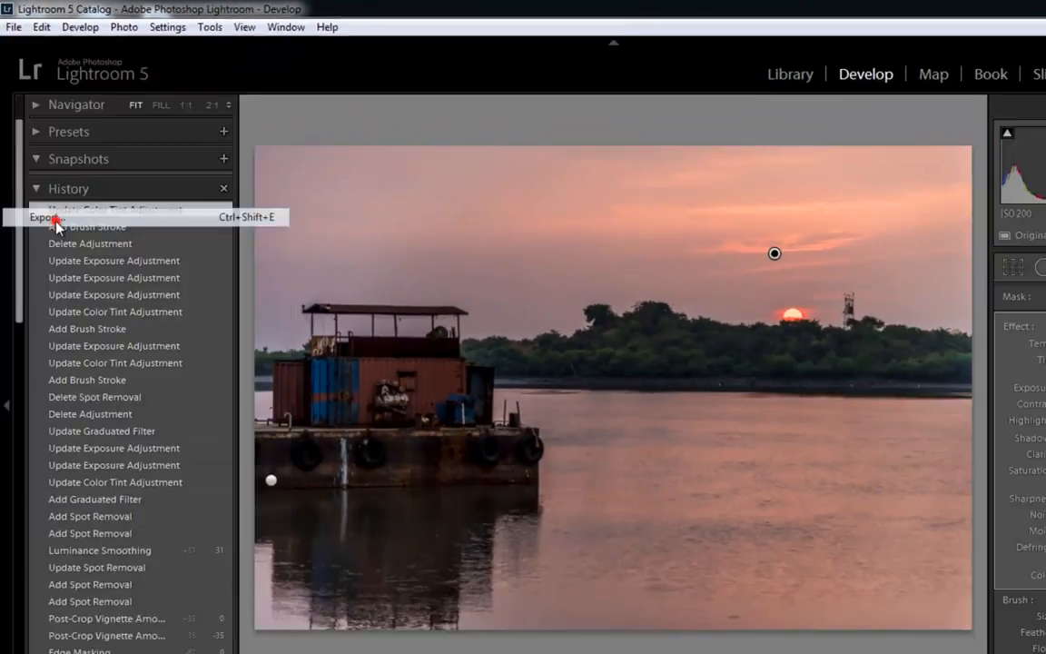
left_click_drag(800, 175, 666, 107)
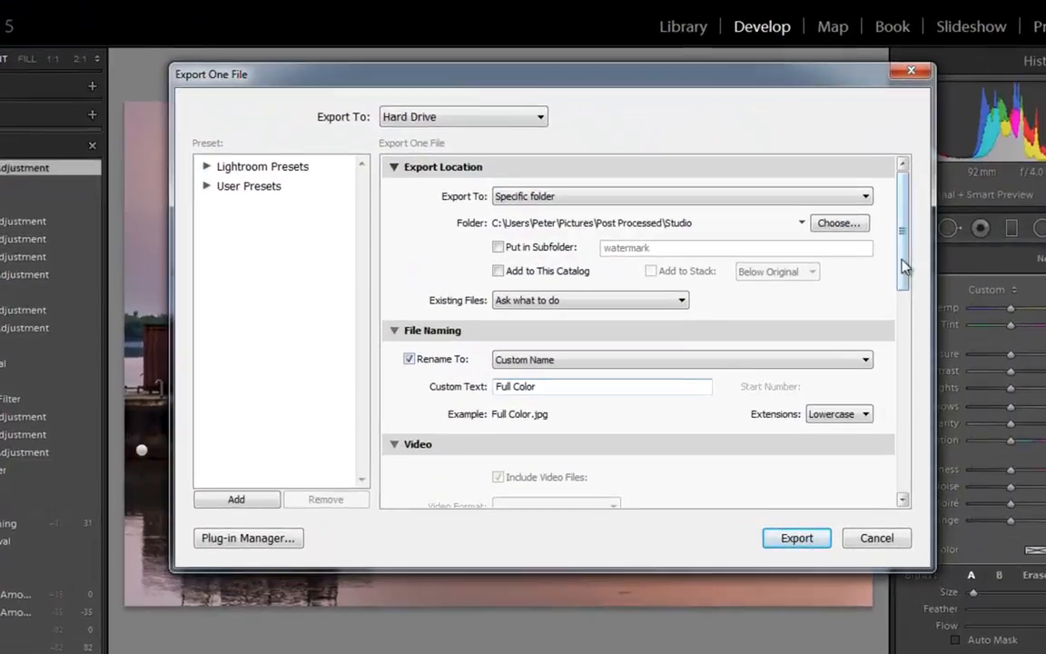
left_click_drag(904, 266, 908, 238)
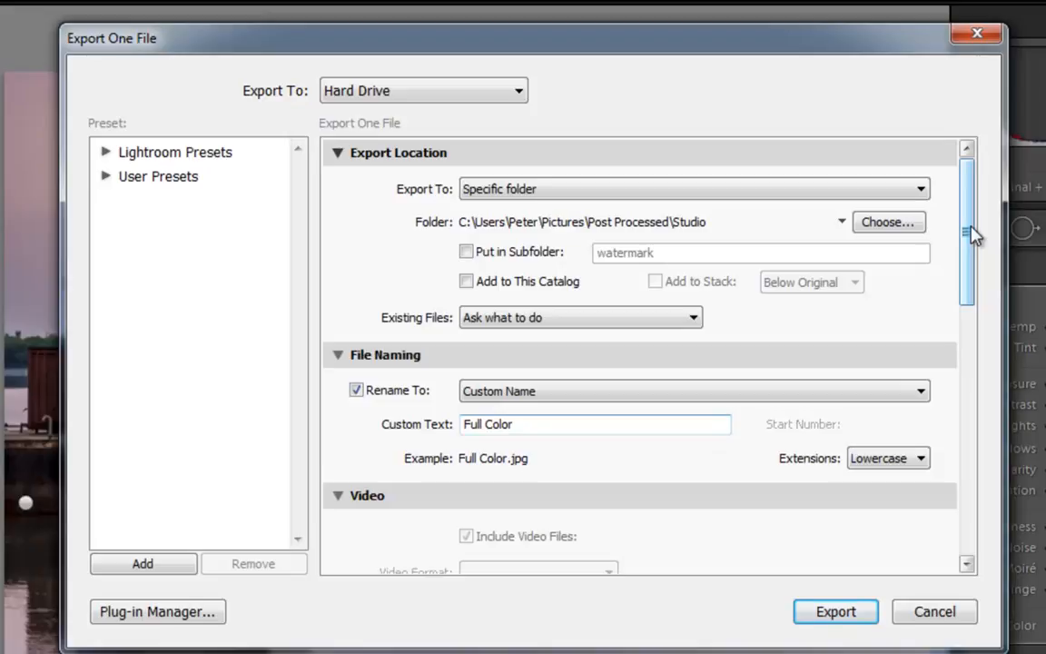
Look over the export destination choices and the export location options without changing them.
left_click(458, 93)
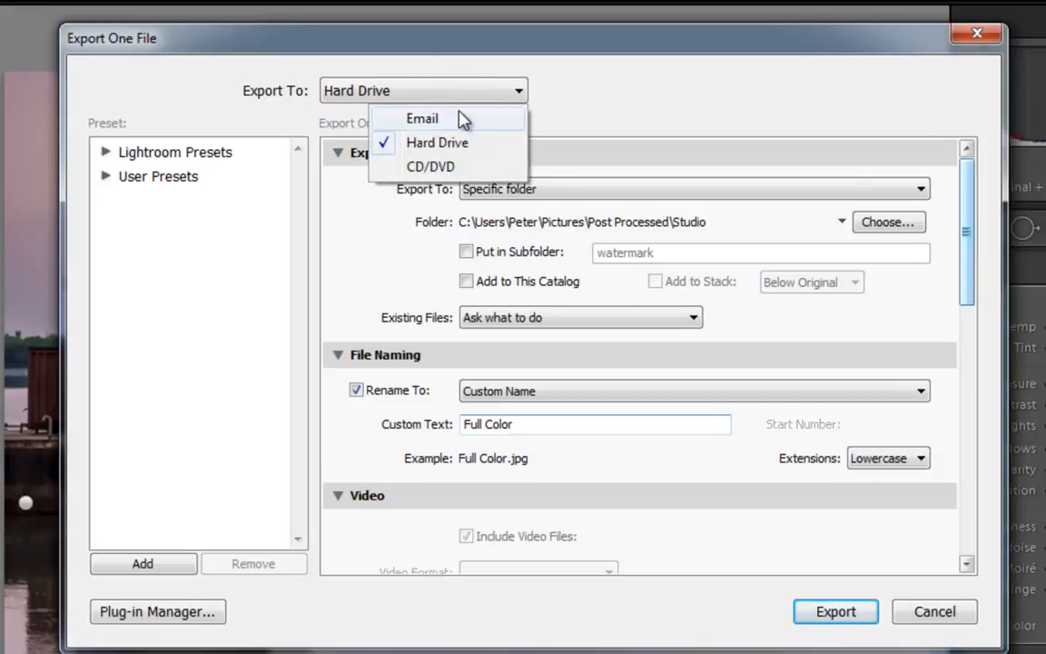
left_click(635, 102)
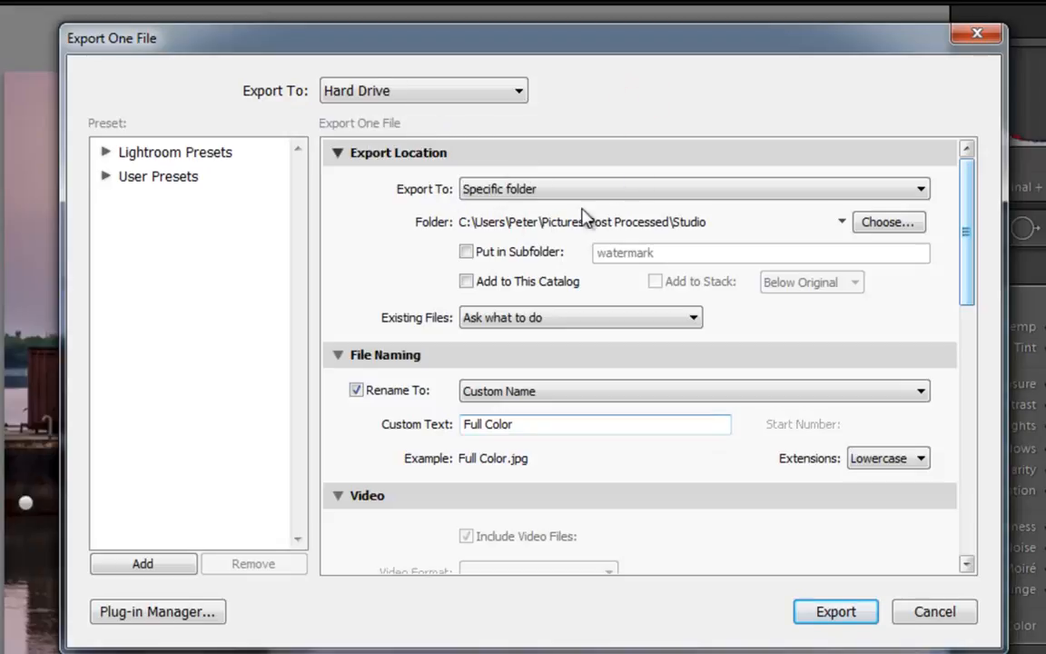
left_click(506, 193)
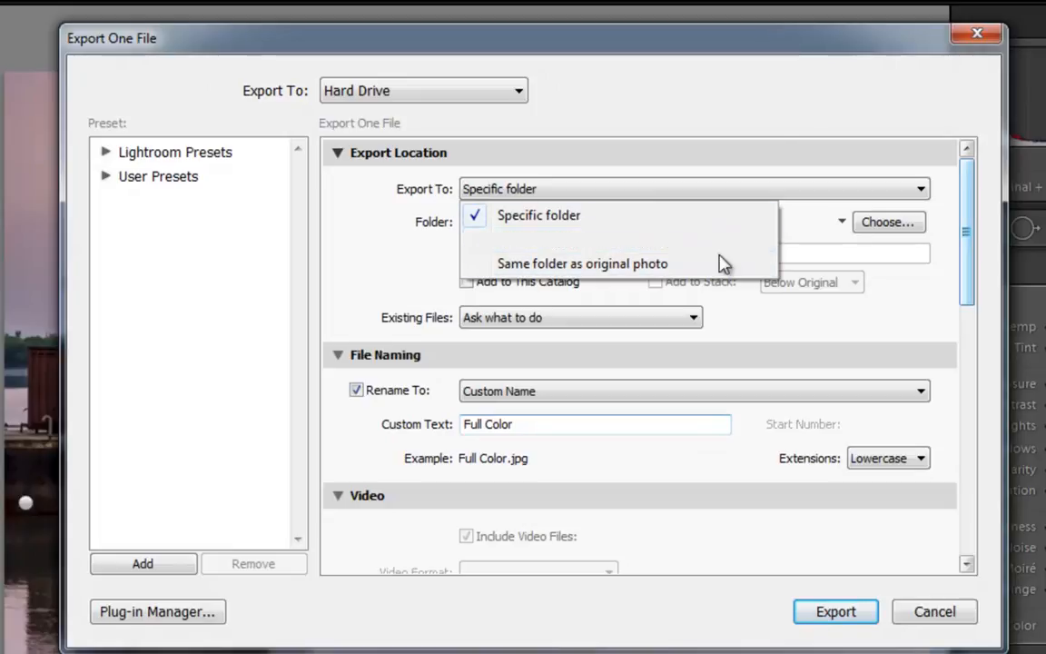
left_click(572, 118)
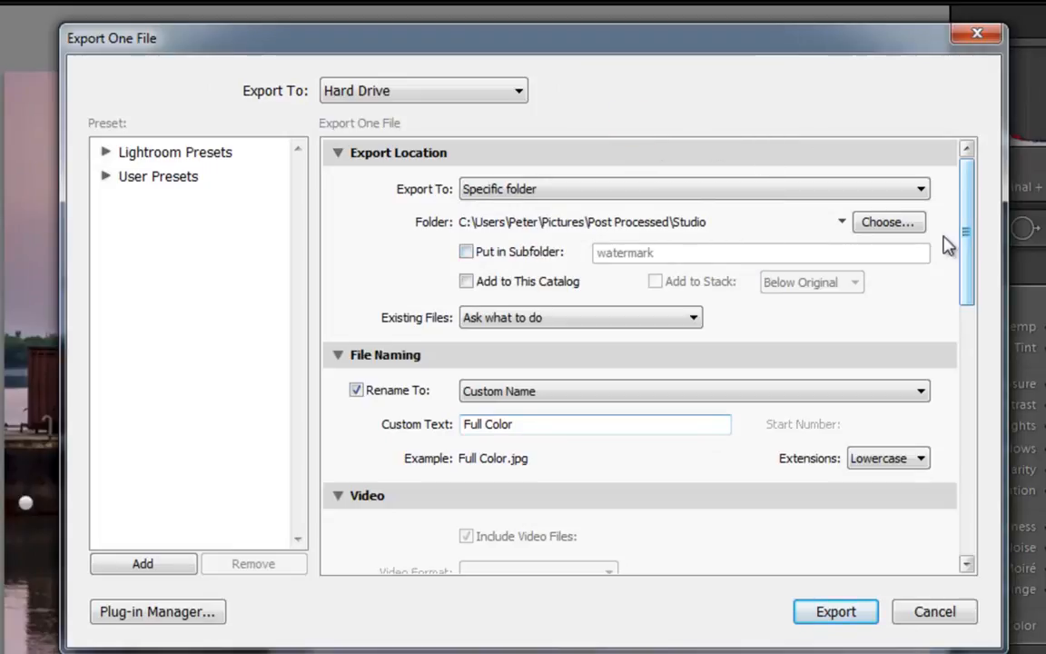
Create a folder named "Lightroom Videos" inside Post Processed for the export and open it.
left_click(879, 222)
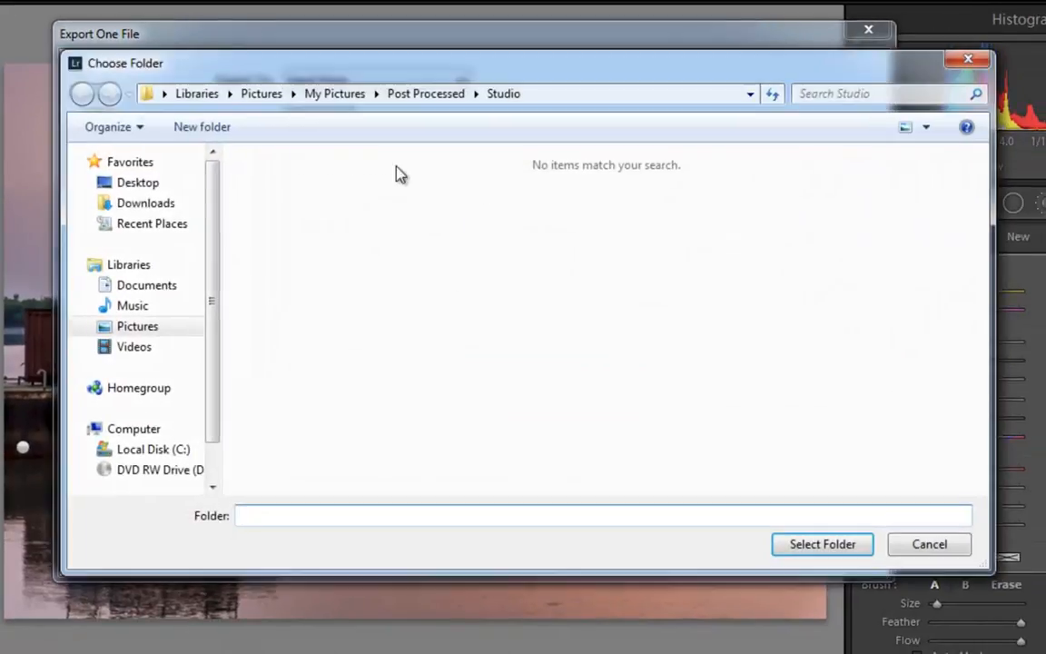
left_click(423, 100)
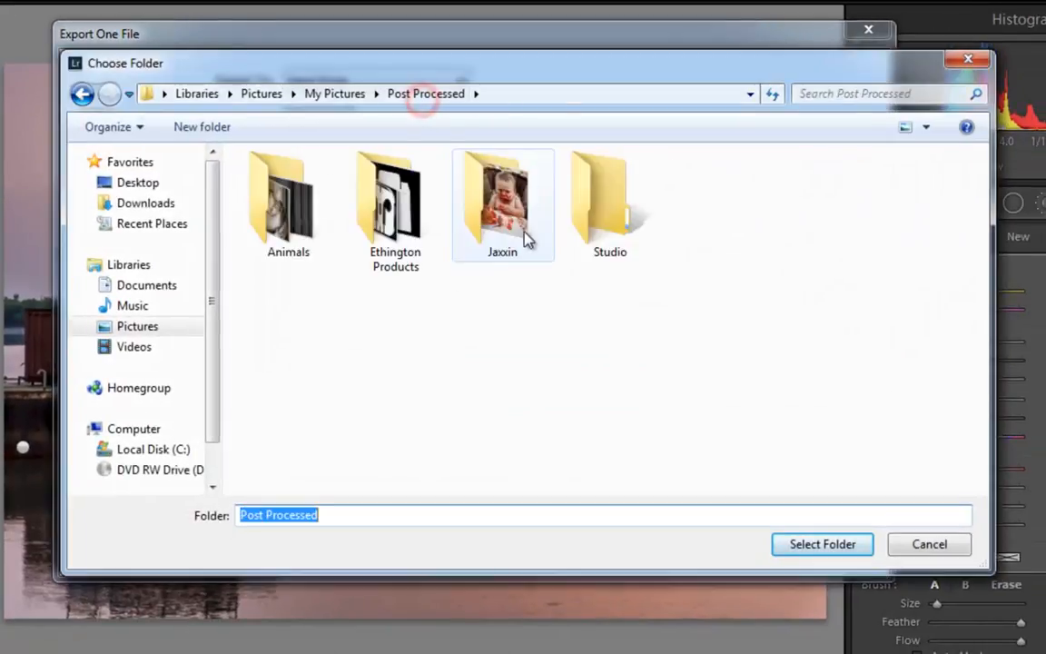
left_click(208, 126)
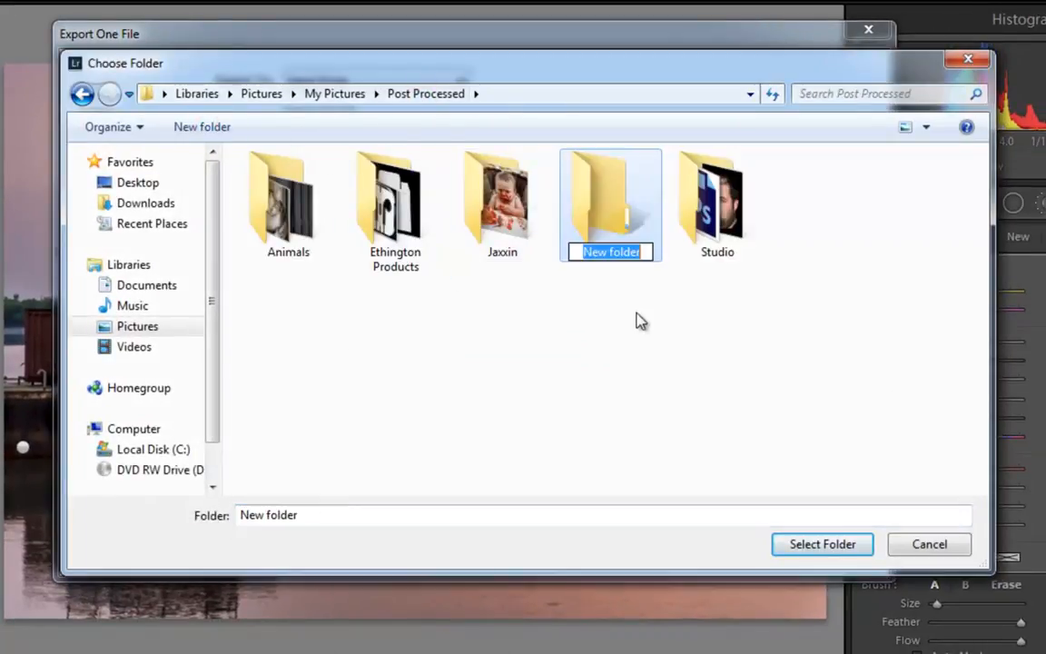
key("BackSpace")
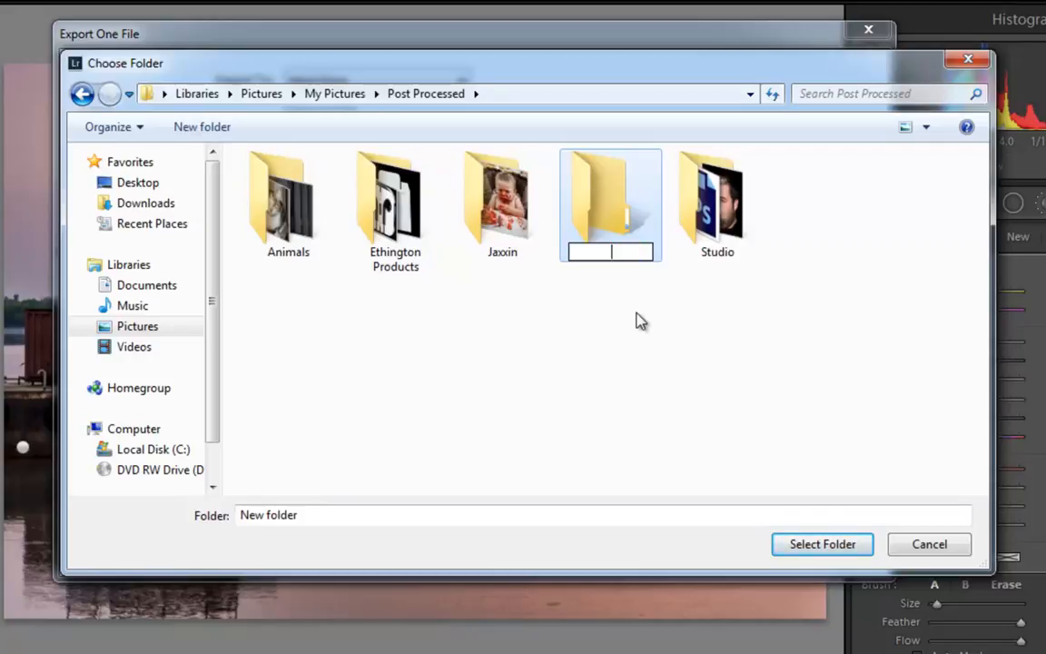
type("Lightroom Videos")
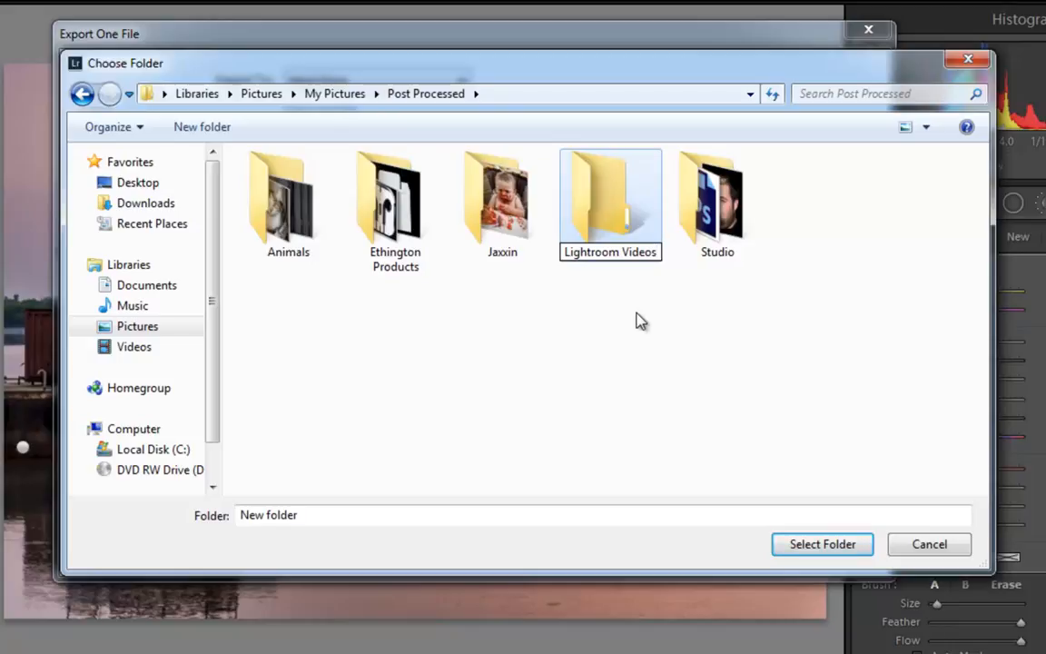
left_click(536, 381)
double_click(603, 221)
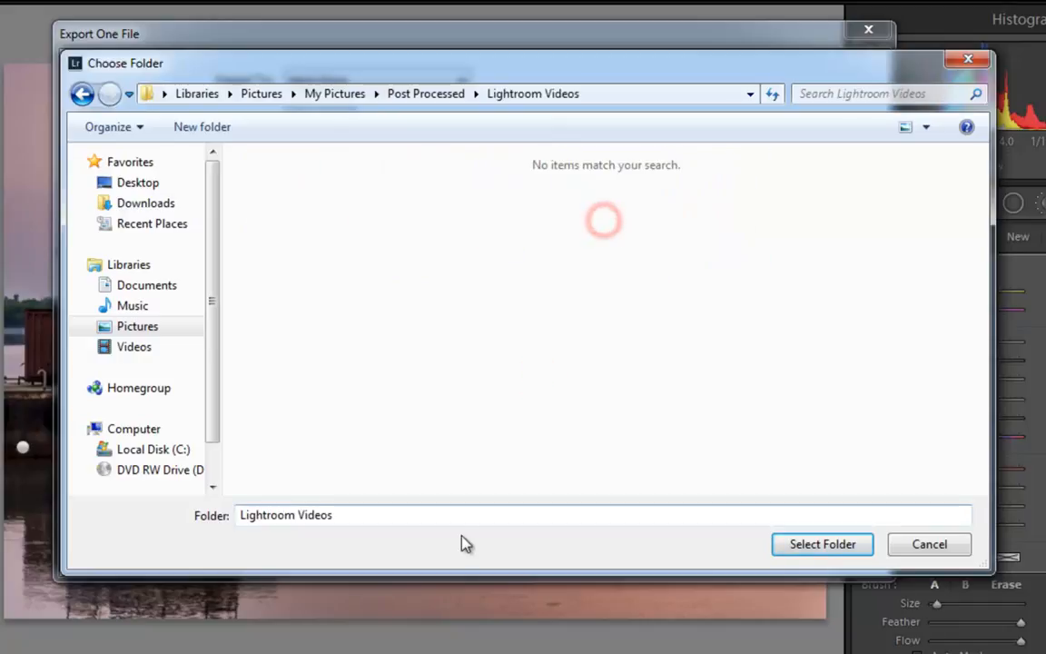
Create a "Video 1" subfolder inside Lightroom Videos and select it as the export folder.
left_click(202, 127)
type("Video 1")
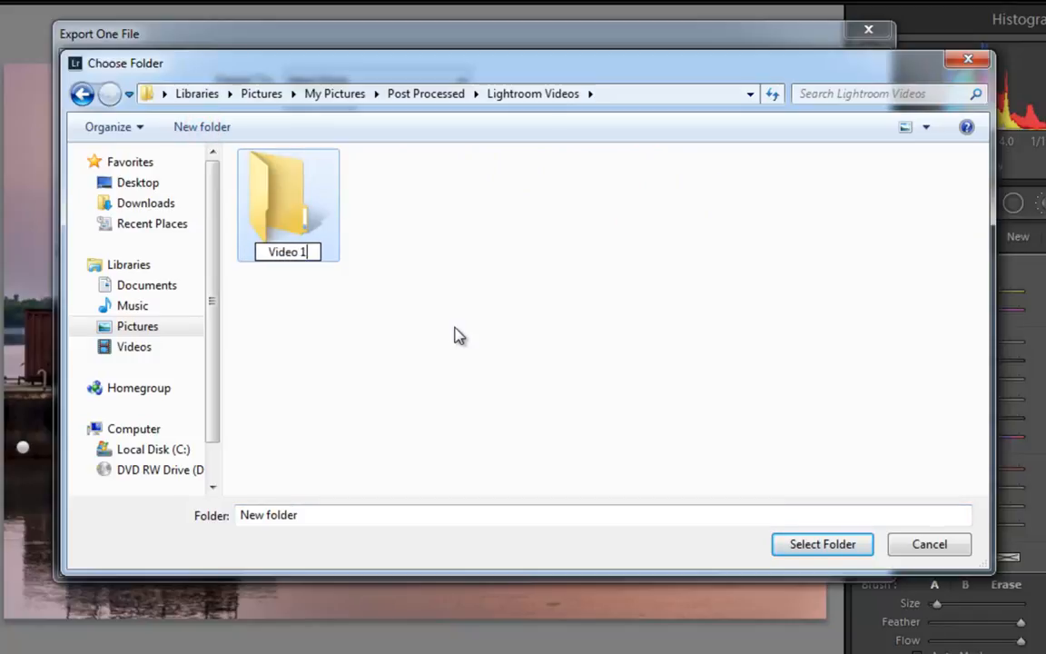
key("Return")
double_click(335, 220)
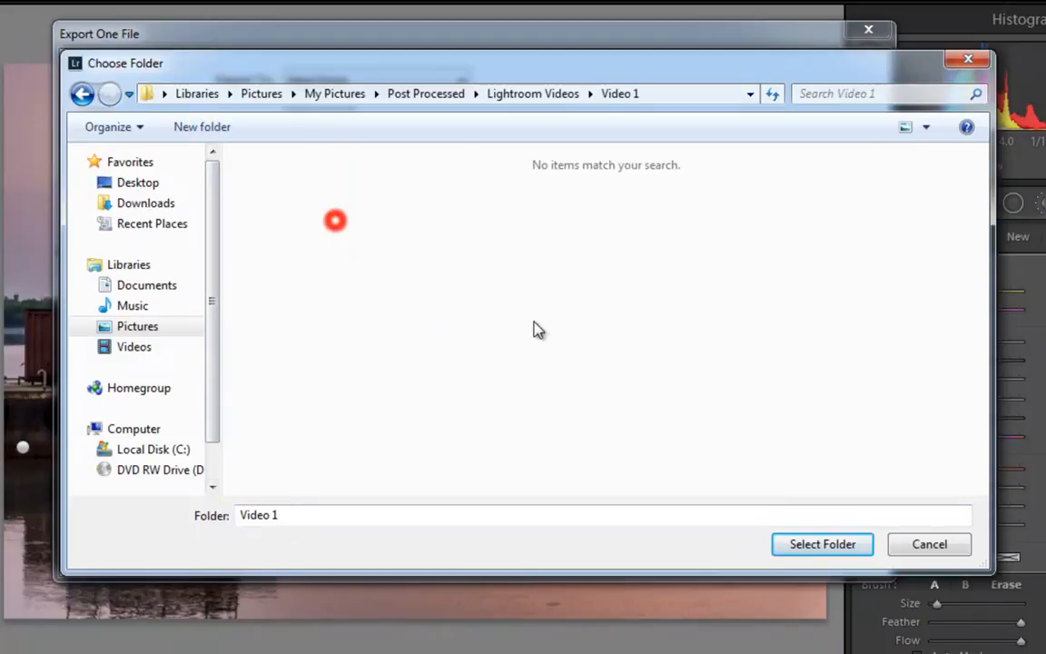
left_click(846, 547)
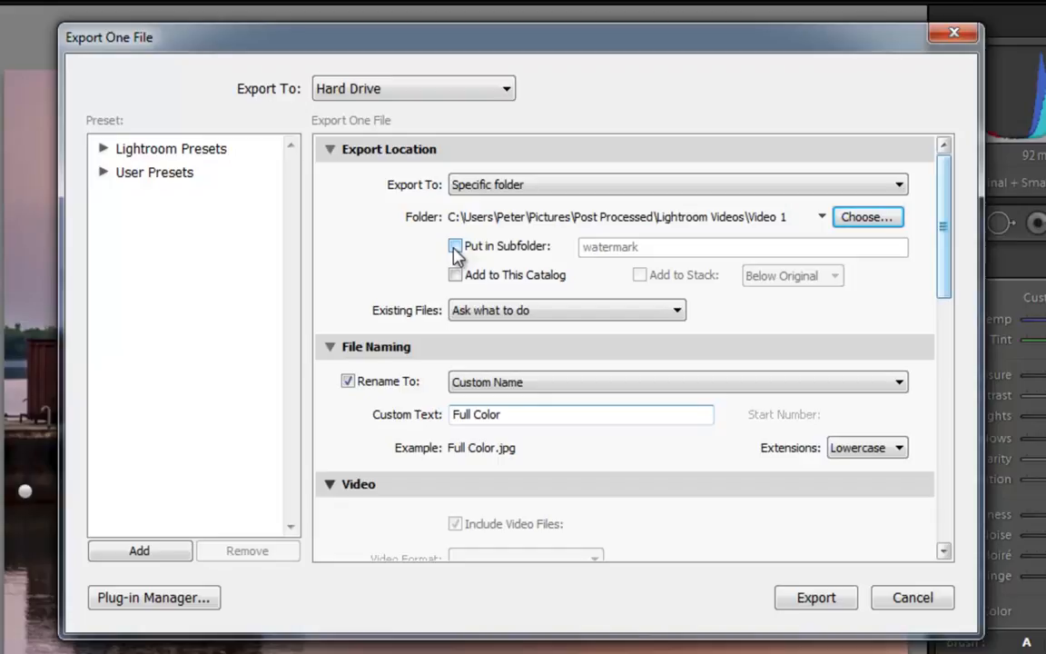
Examine the export location settings and the available options for handling existing files.
scroll(445, 272, "down", 5)
scroll(408, 285, "up", 5)
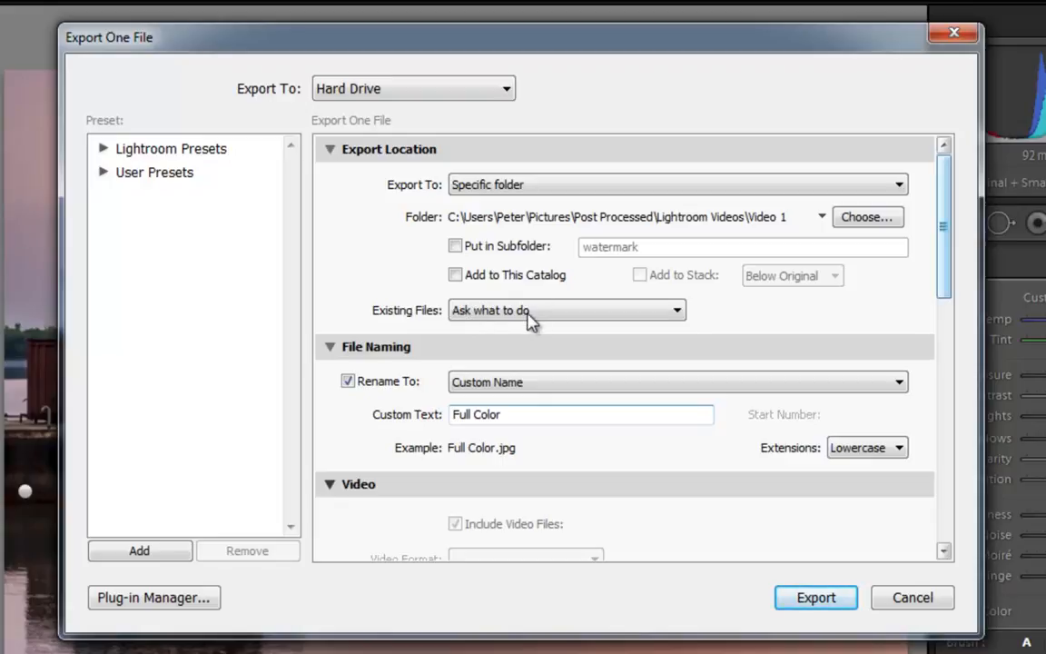
left_click(498, 309)
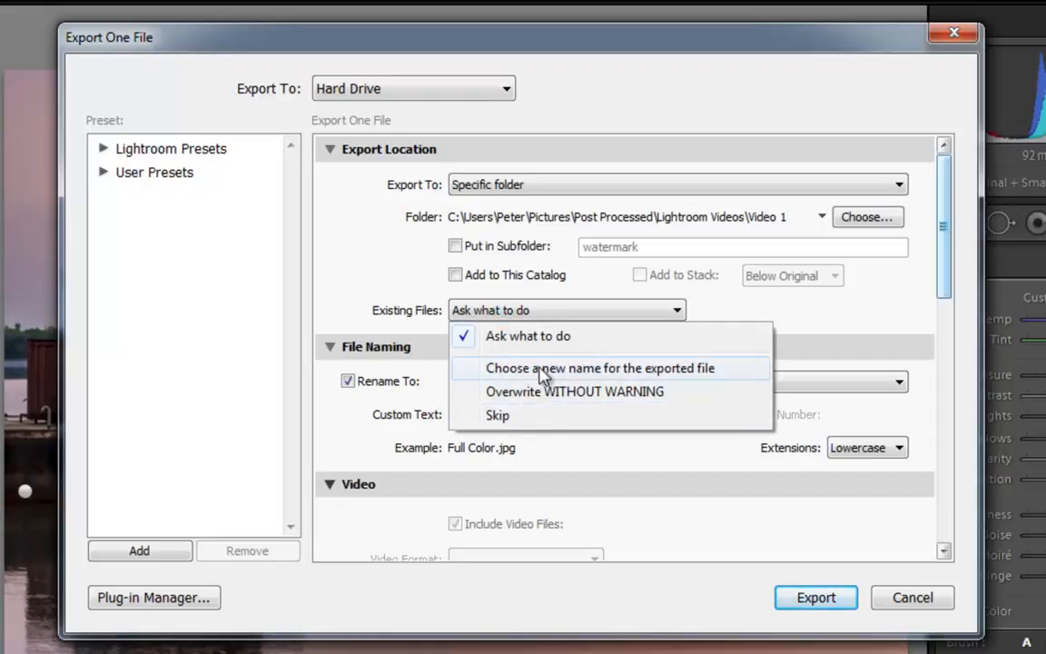
left_click(640, 268)
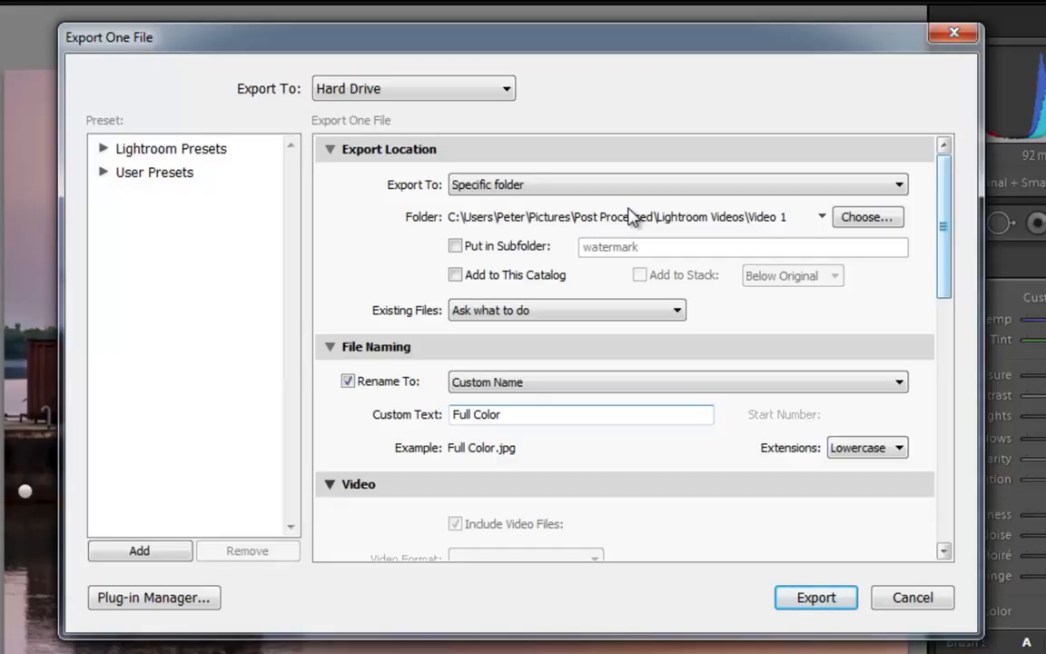
Review the file naming templates, keep Custom Name, and set the custom text to the person's first name followed by "Photo 1".
left_click_drag(942, 242, 944, 282)
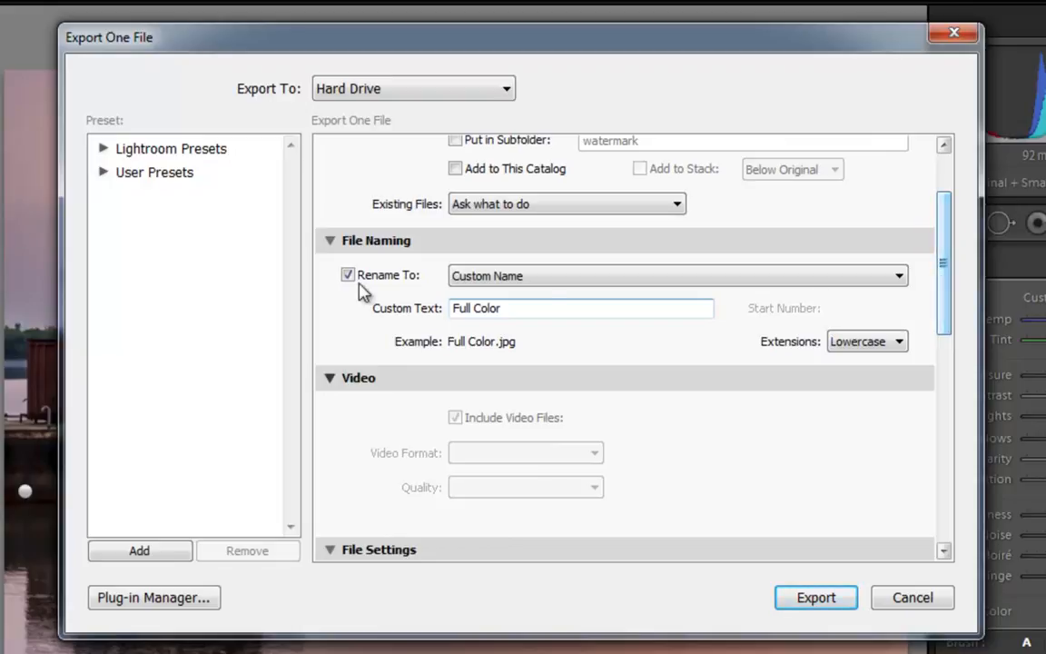
left_click(486, 278)
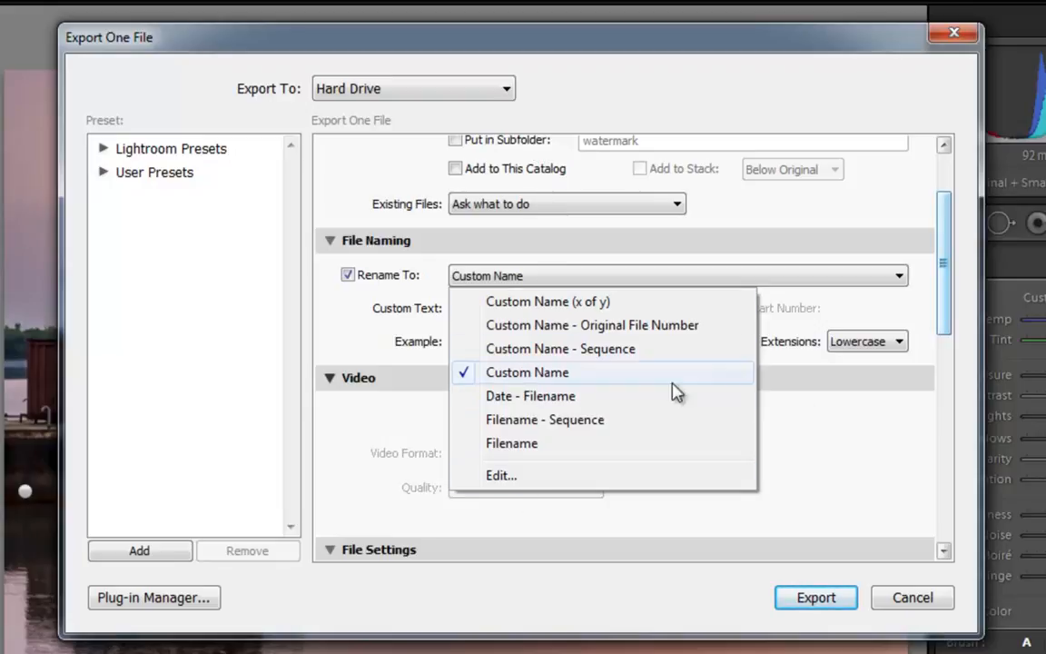
left_click(863, 428)
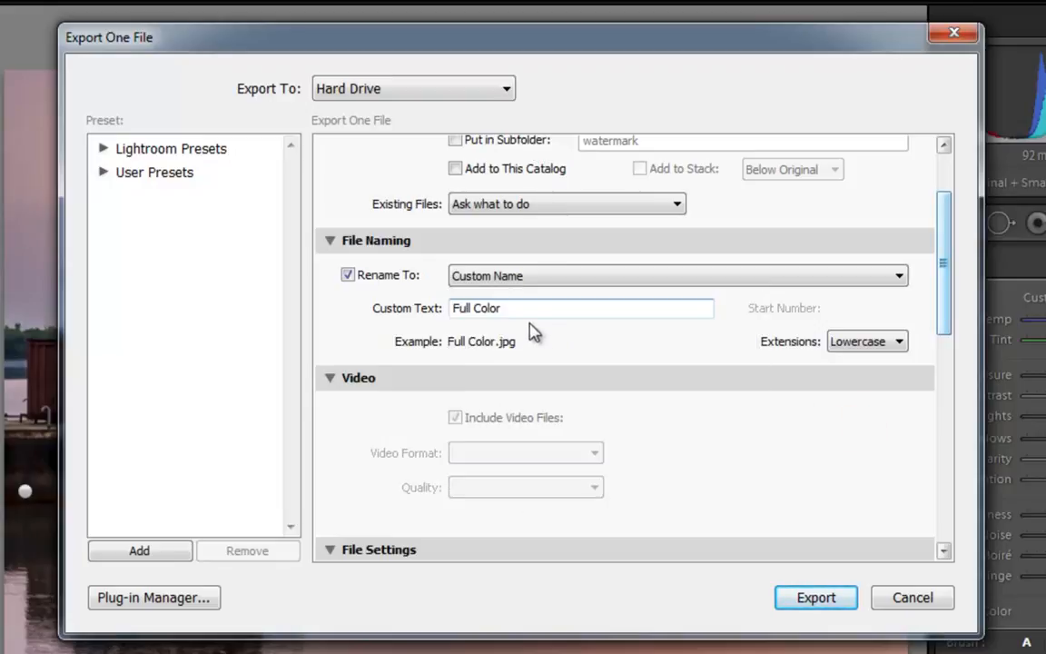
left_click(533, 310)
key("BackSpace")
type("K")
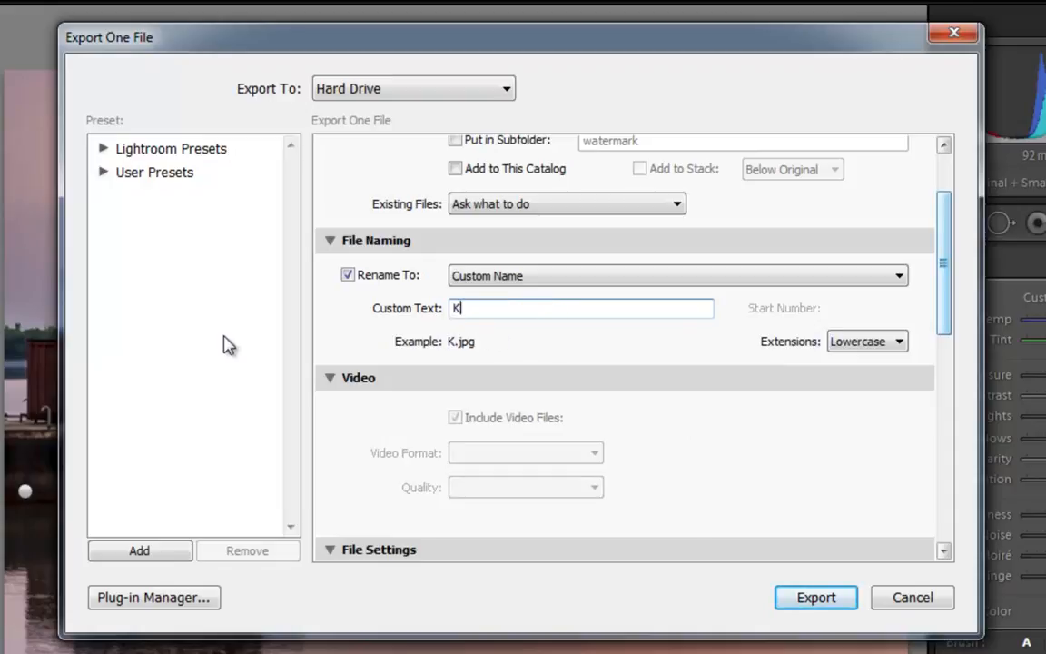
type("etan Photo 1")
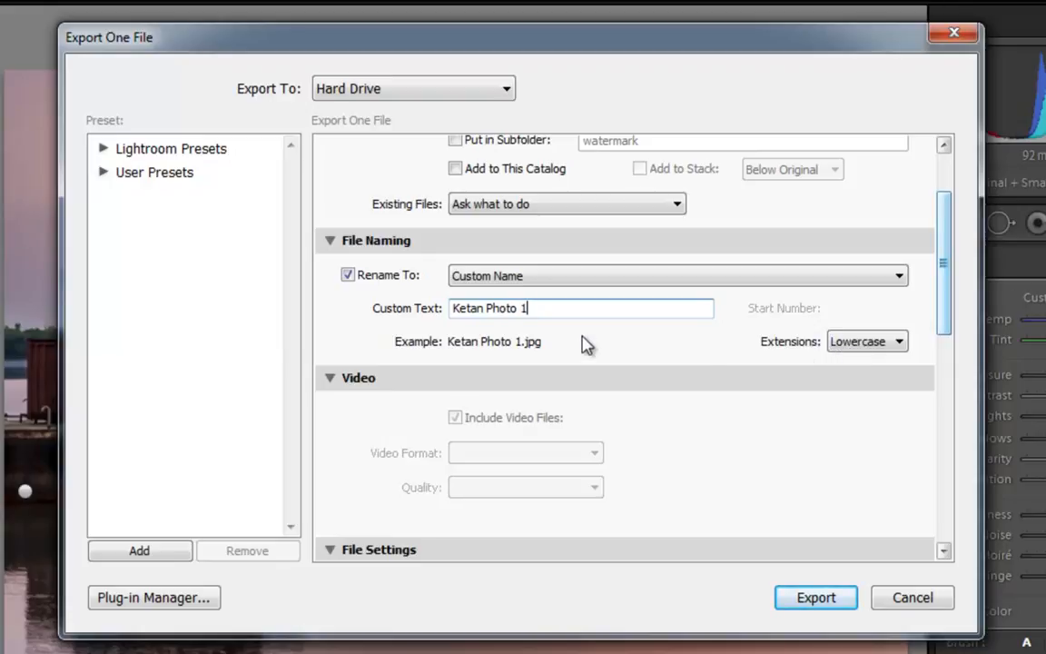
Review the image format and color space options in the file settings, keeping JPEG and sRGB.
left_click_drag(946, 275, 942, 318)
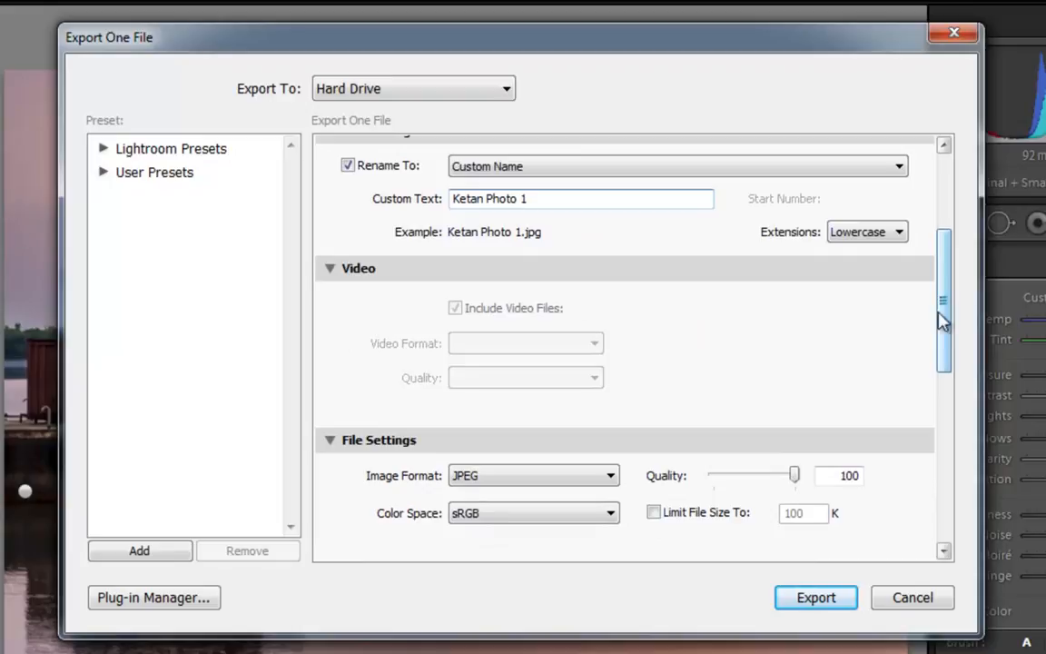
left_click_drag(942, 309, 894, 361)
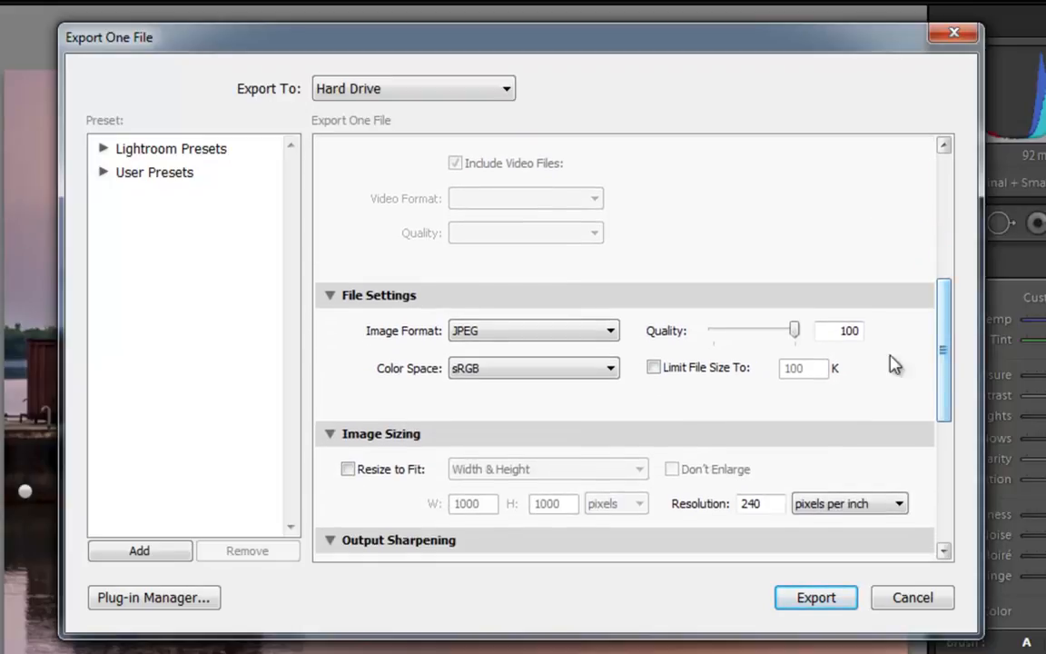
left_click(490, 338)
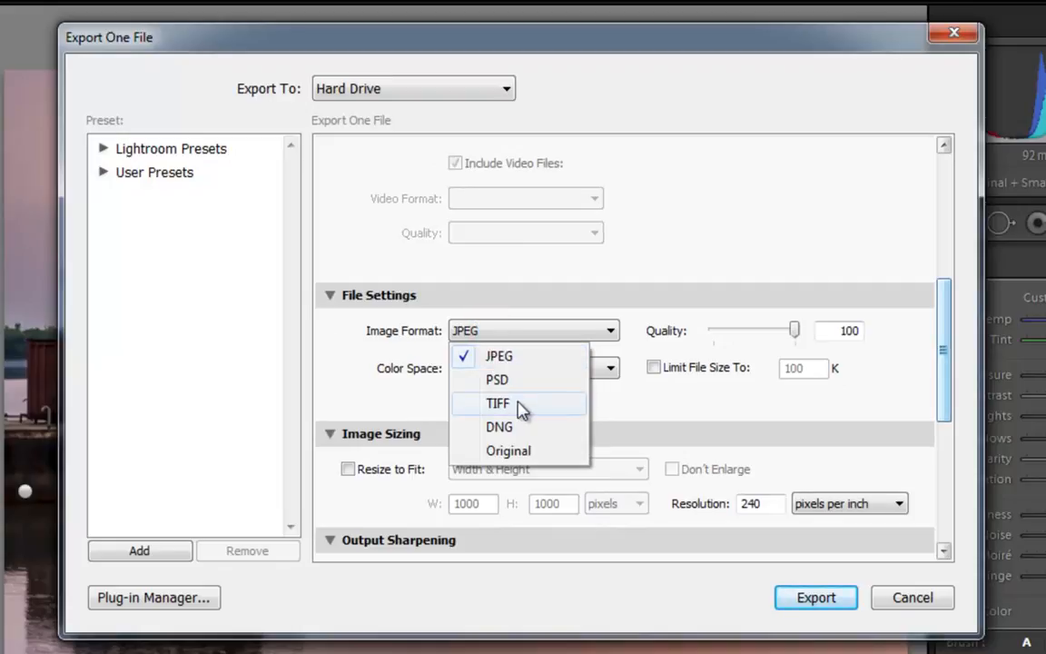
left_click(547, 359)
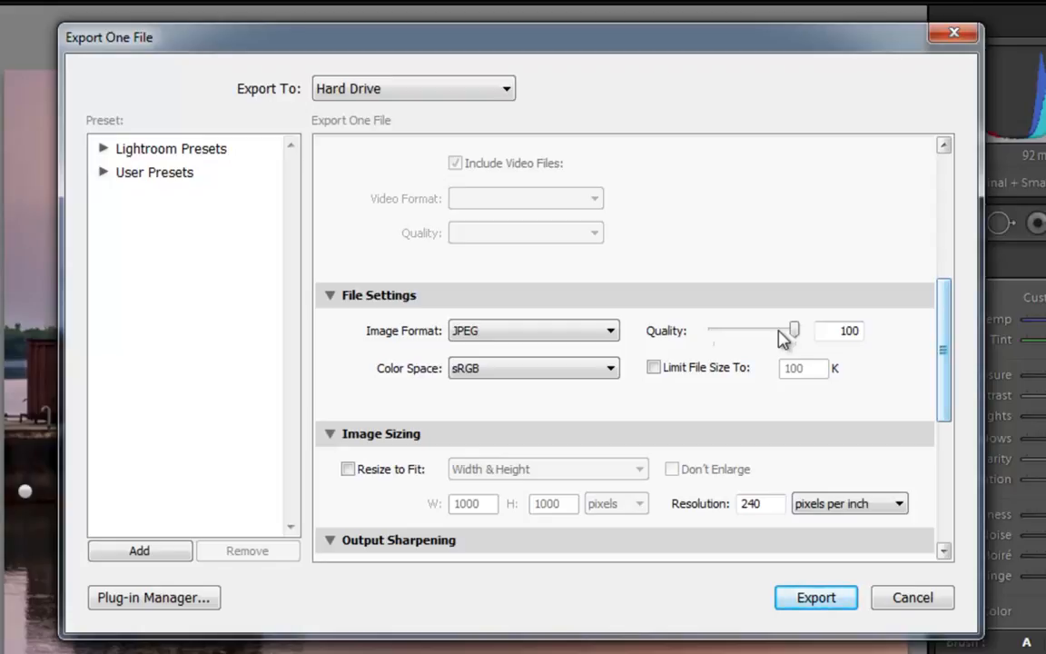
left_click(470, 372)
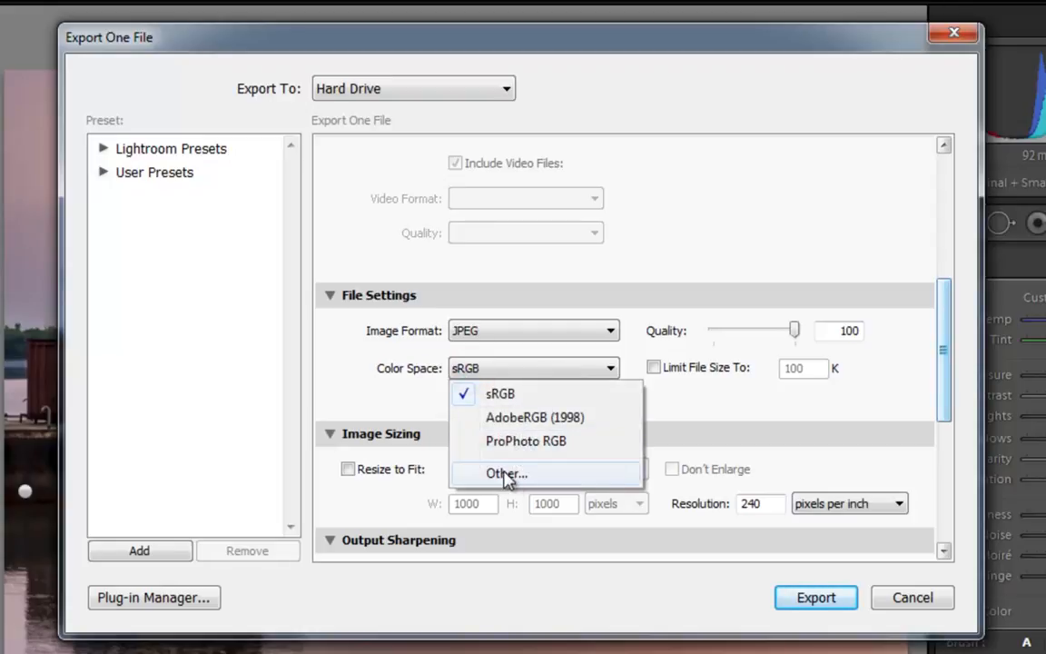
left_click(688, 402)
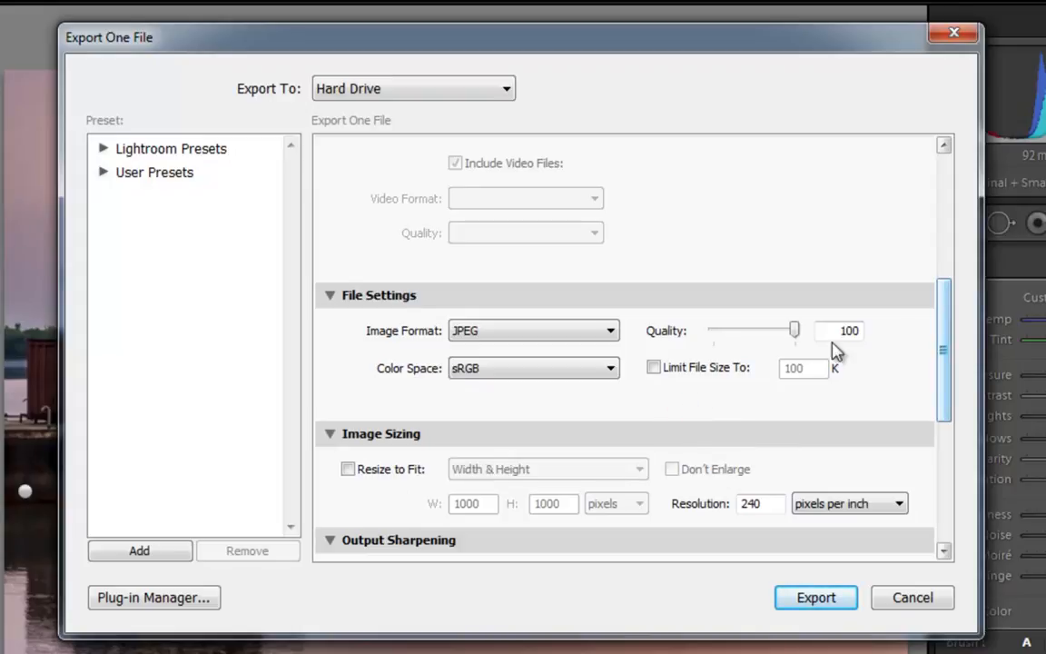
Try the Resize to Fit option in the image sizing settings and switch it back off.
left_click_drag(944, 356, 940, 397)
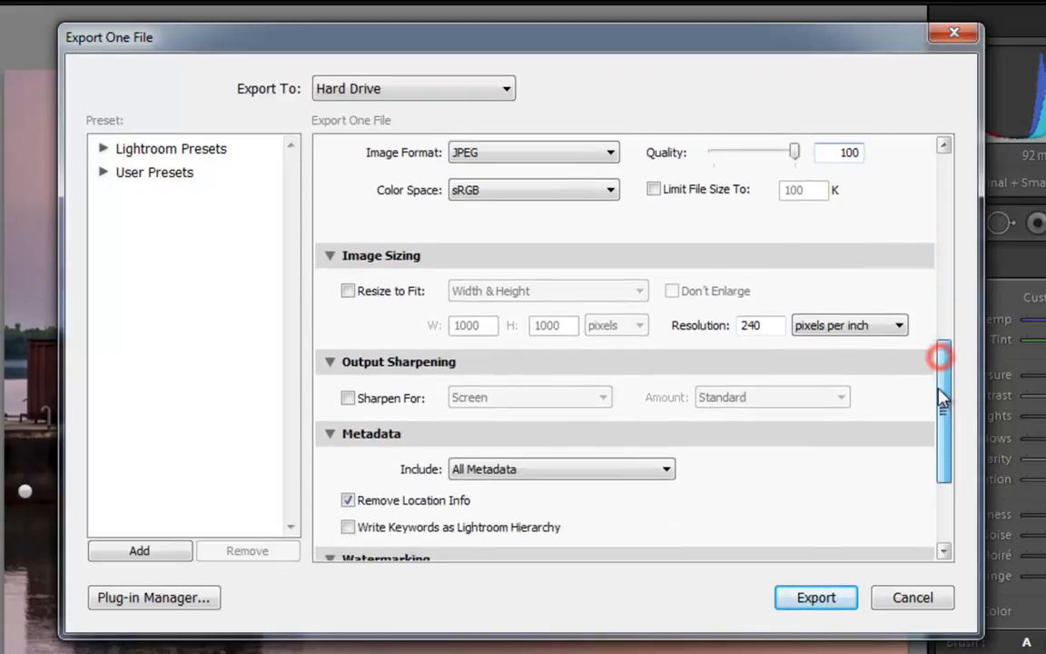
left_click(346, 292)
left_click(345, 293)
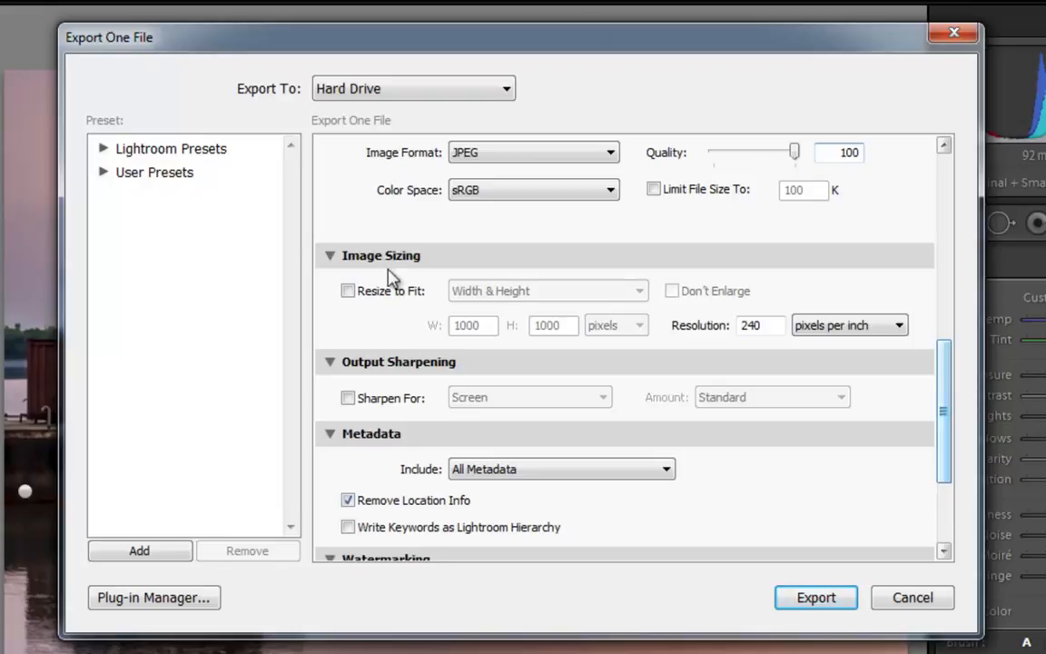
Try output sharpening, look at its Screen and paper options, and switch sharpening back off.
left_click_drag(948, 382, 945, 404)
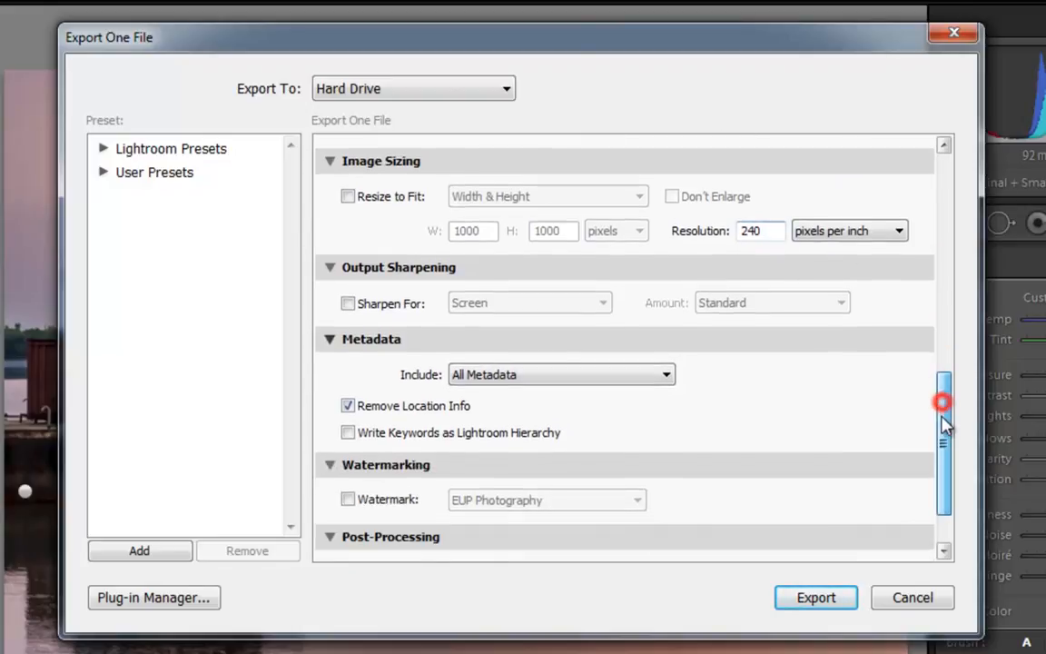
left_click(368, 306)
left_click(513, 305)
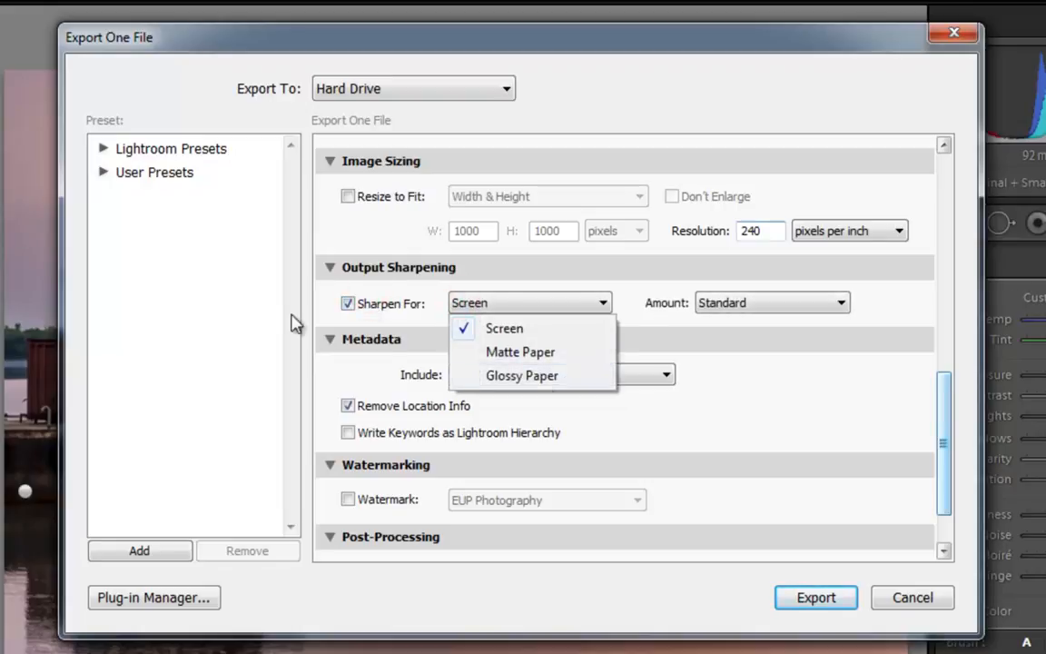
left_click(348, 303)
left_click(348, 303)
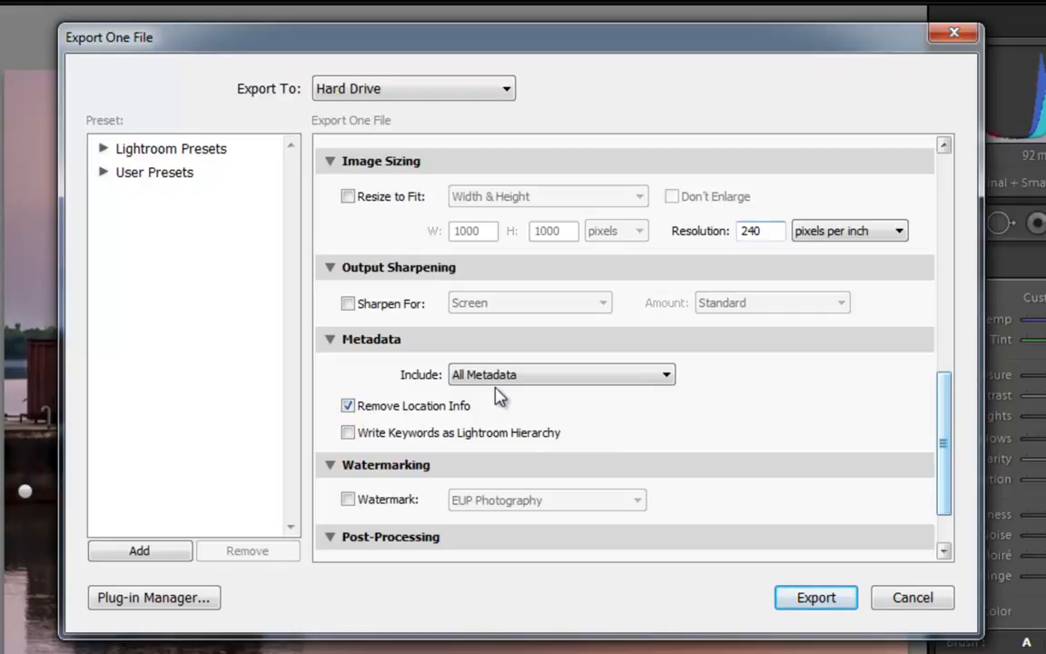
Turn on the watermark for the export and open the watermark editor on the EUP Photography preset.
left_click_drag(944, 418, 944, 436)
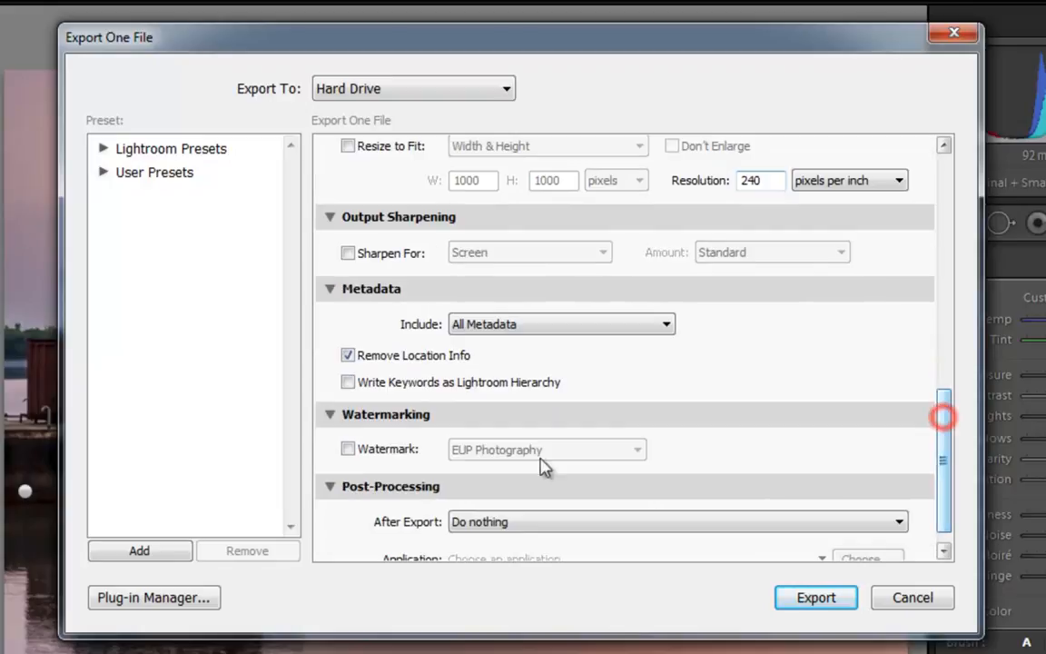
left_click(348, 448)
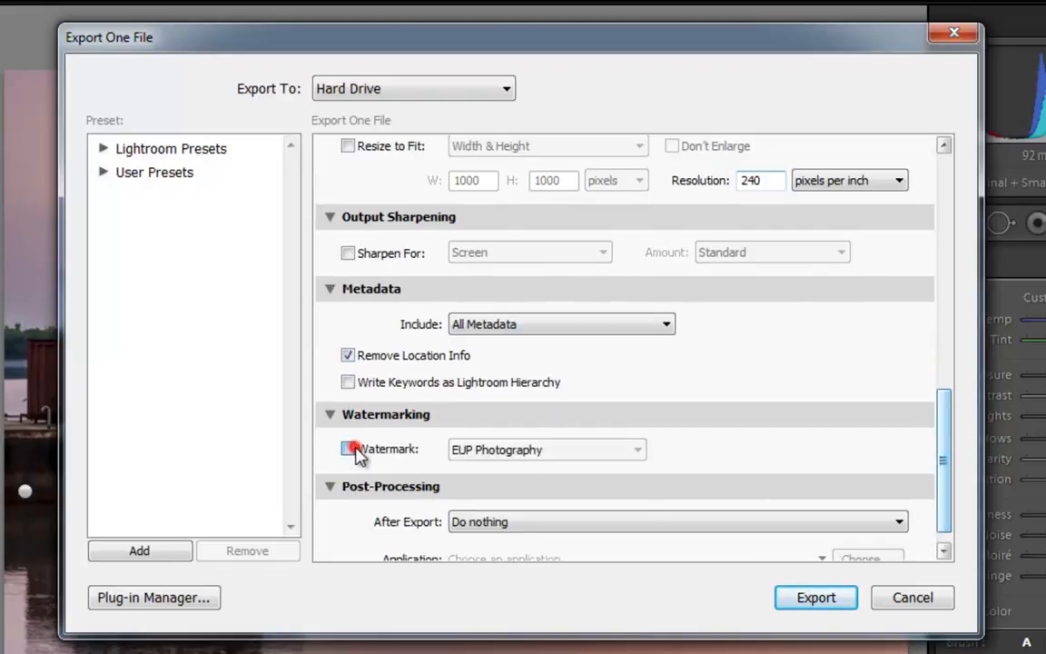
left_click(476, 448)
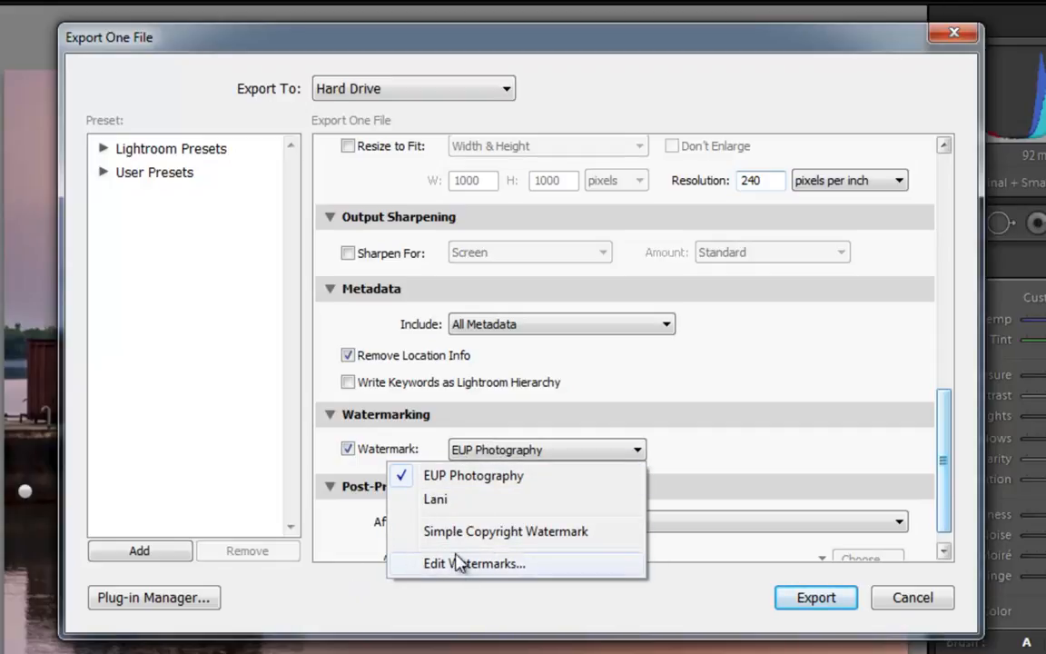
left_click(458, 566)
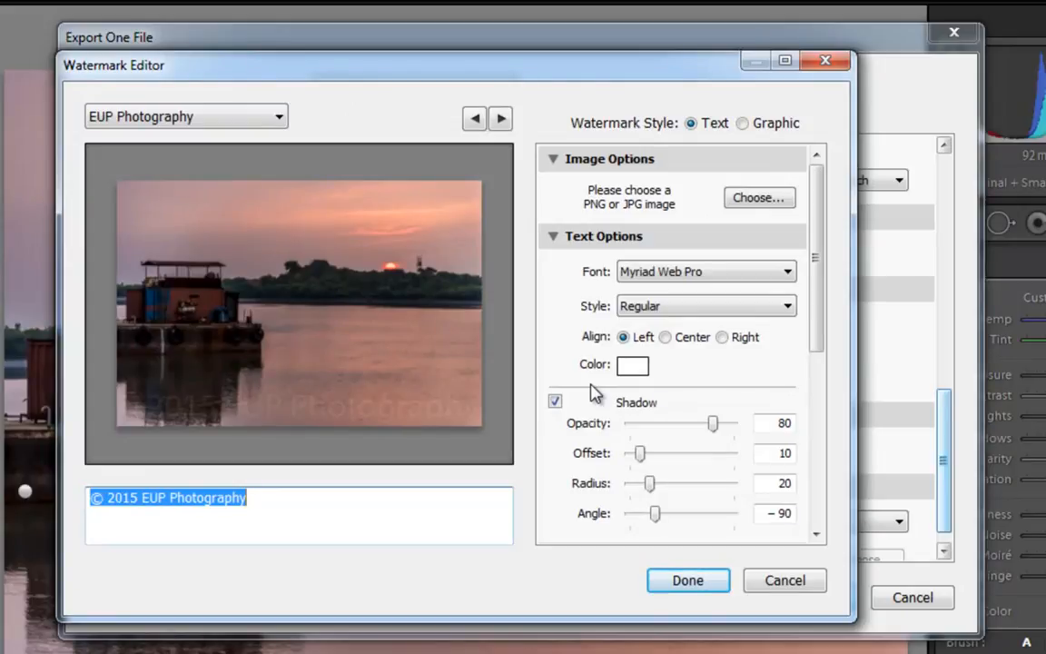
Look at the watermark's image file chooser and font list, keeping the Myriad Web Pro font.
left_click(744, 199)
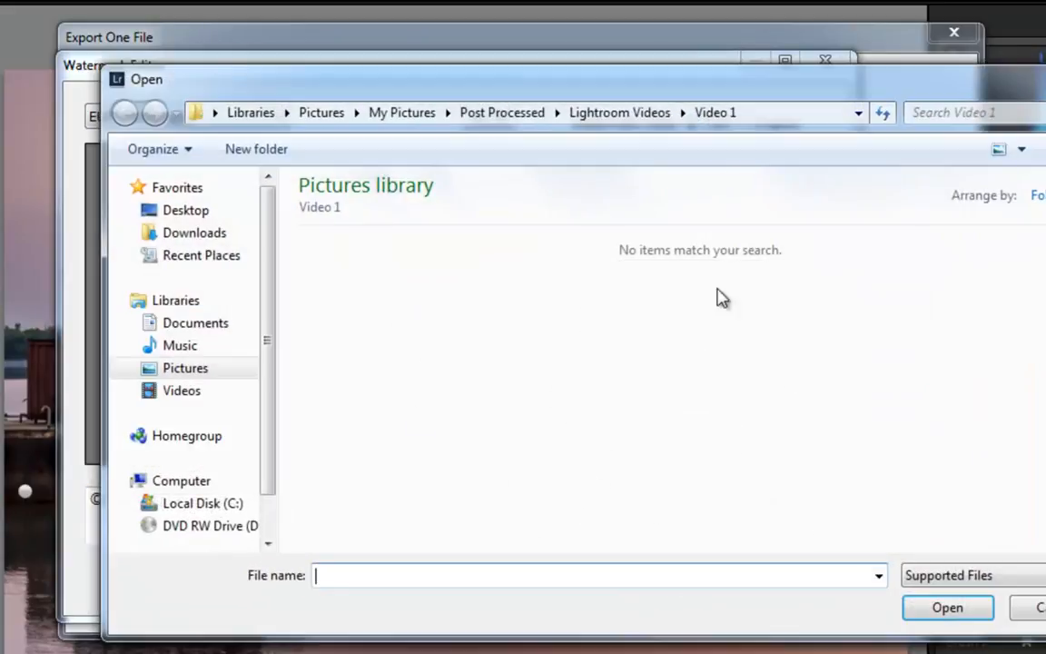
key("Escape")
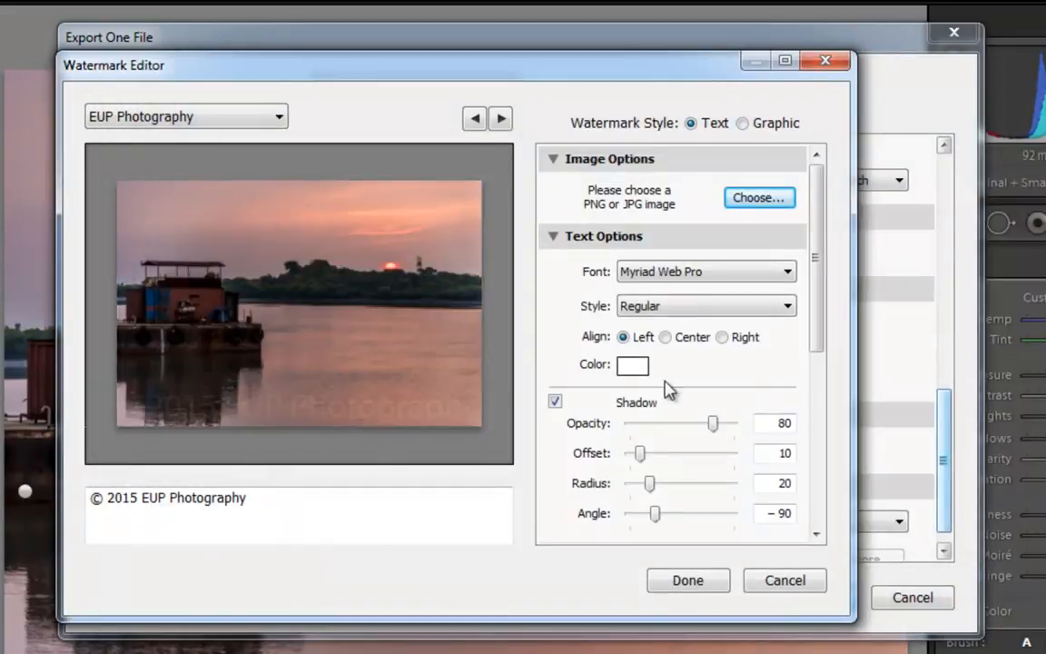
left_click(690, 272)
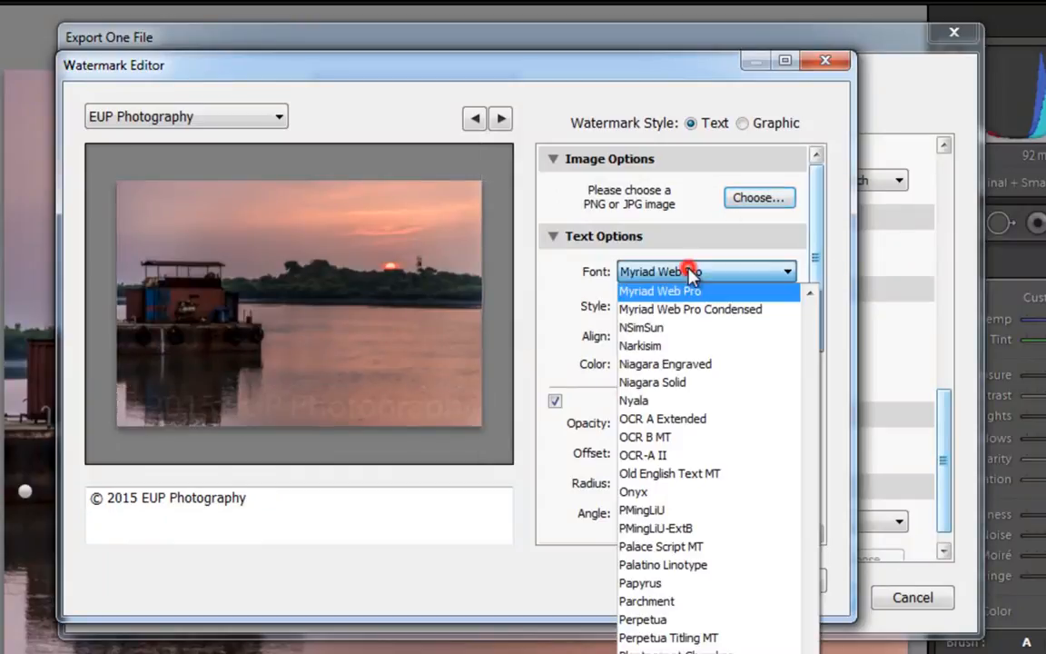
left_click(581, 330)
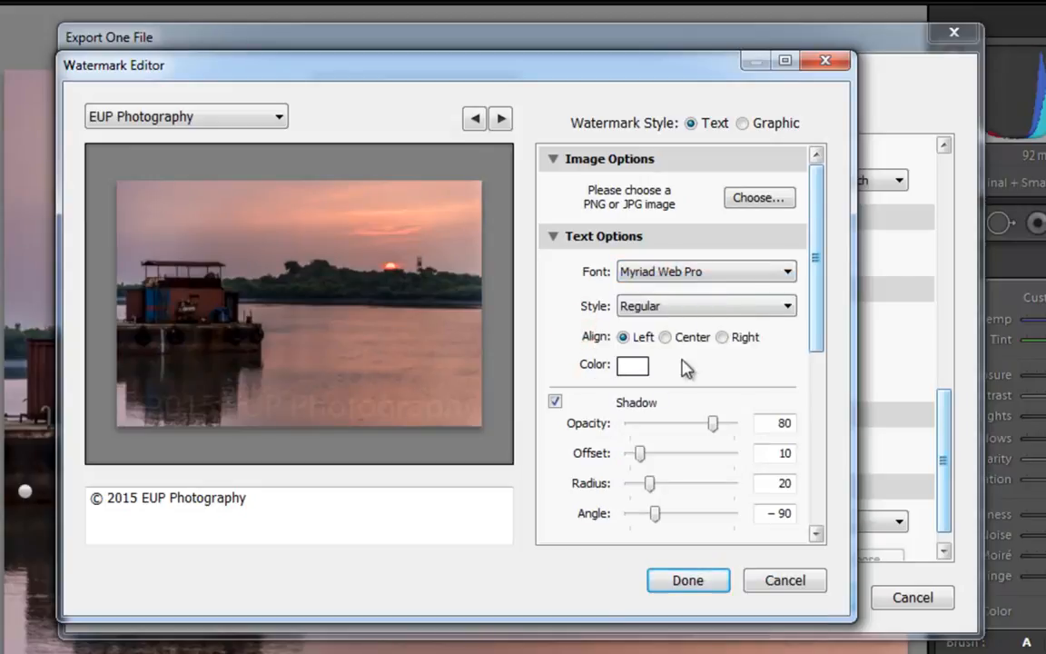
Review the watermark's text, shadow, opacity and size settings.
left_click_drag(818, 343, 815, 357)
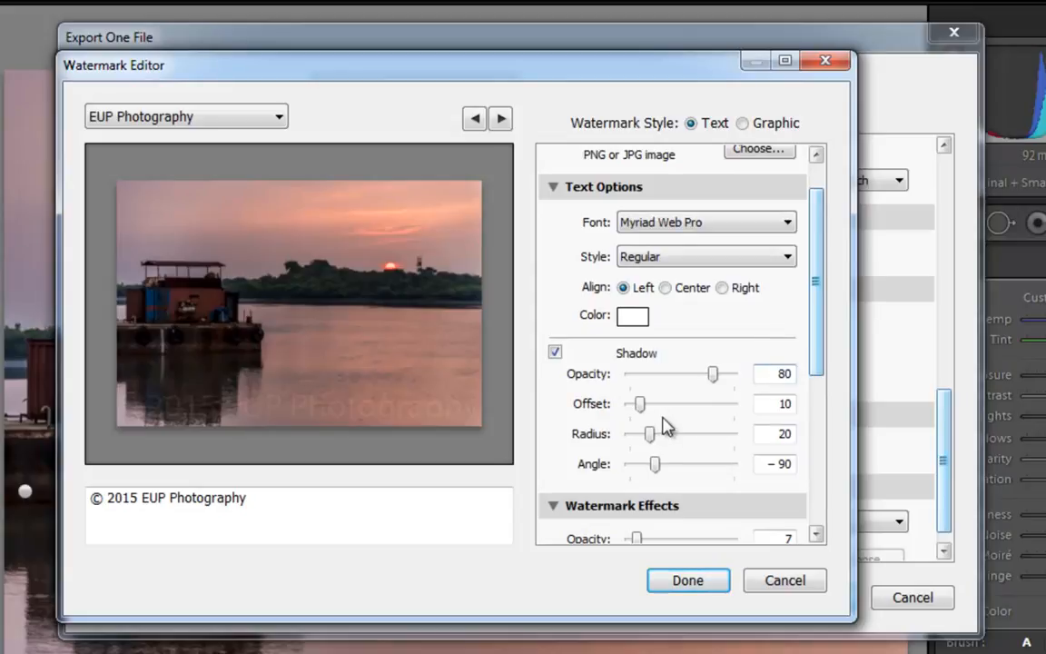
left_click_drag(819, 343, 814, 372)
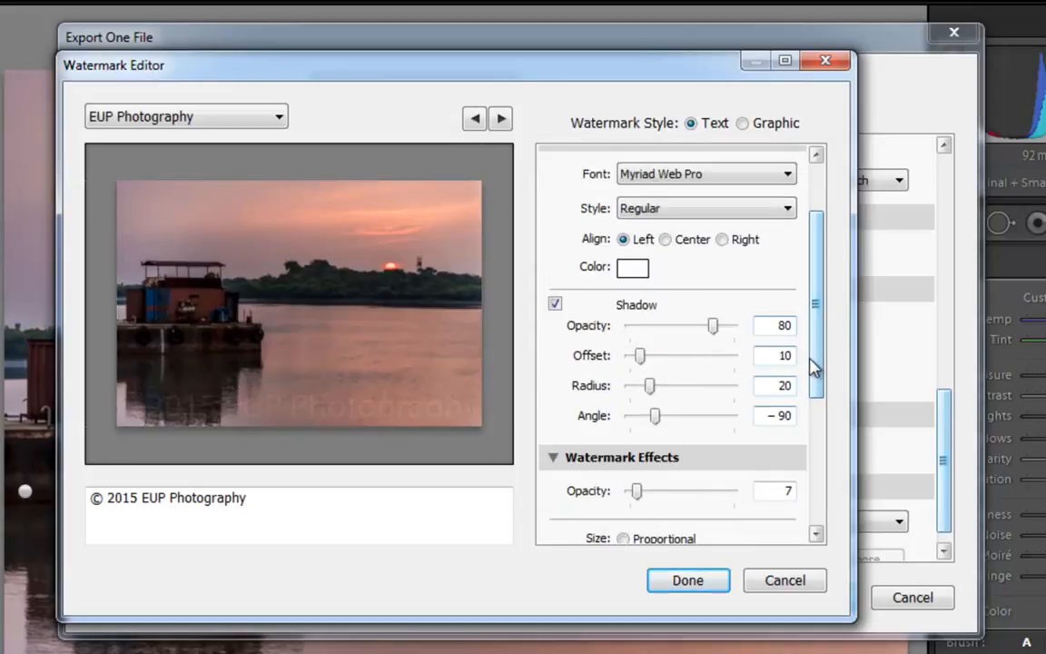
left_click_drag(814, 369, 822, 437)
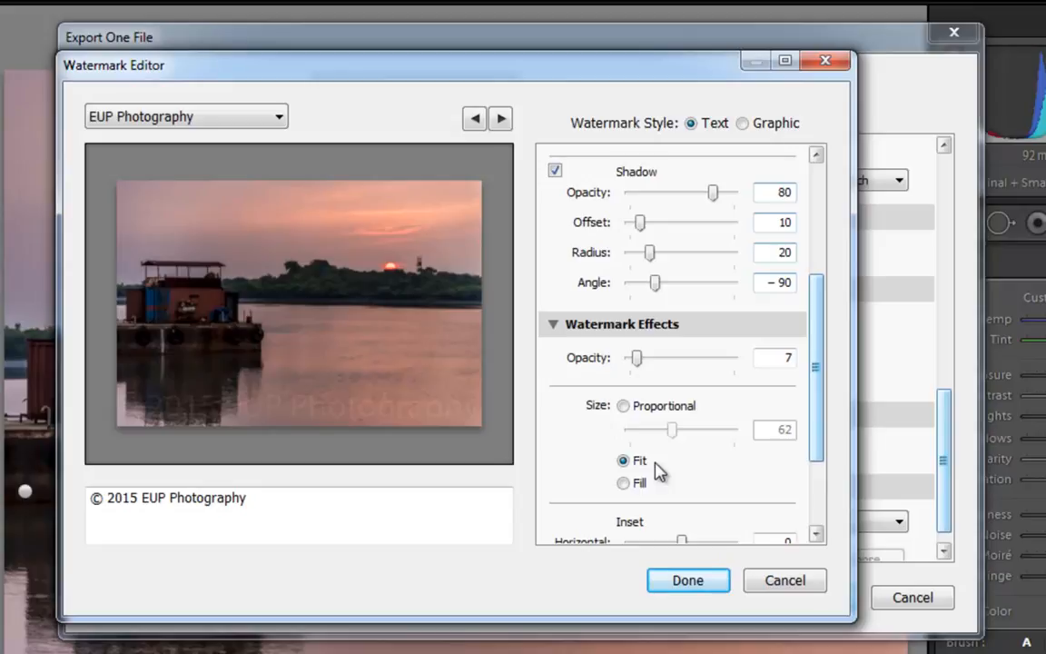
Try different anchor points for the EUP Photography watermark, ending with the photo's lower-left corner.
left_click_drag(816, 366, 828, 447)
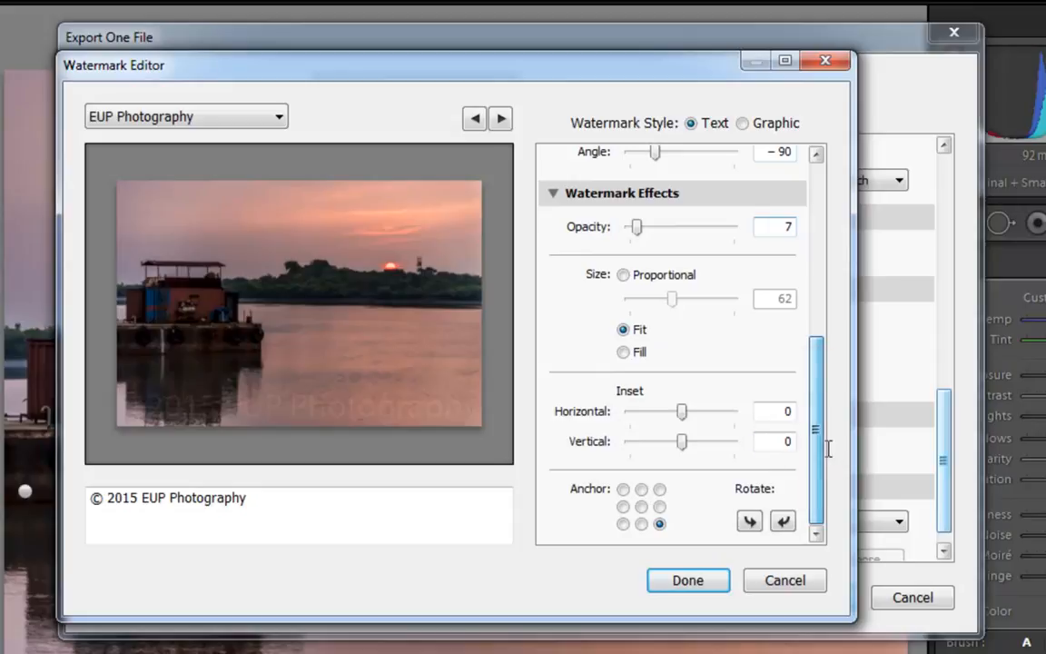
left_click(624, 490)
left_click(641, 489)
left_click(660, 489)
left_click(660, 507)
left_click(642, 507)
left_click(623, 524)
left_click(660, 523)
left_click(641, 524)
left_click(623, 524)
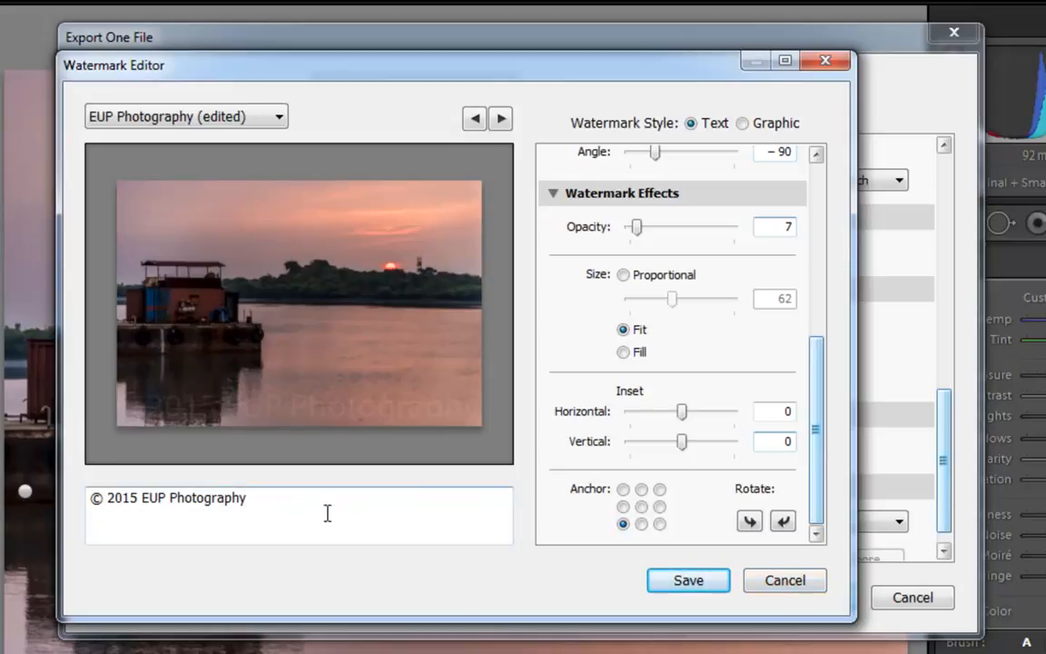
Preview the other saved watermark preset, discard the watermark edits, and turn watermarking off for the export.
left_click(257, 117)
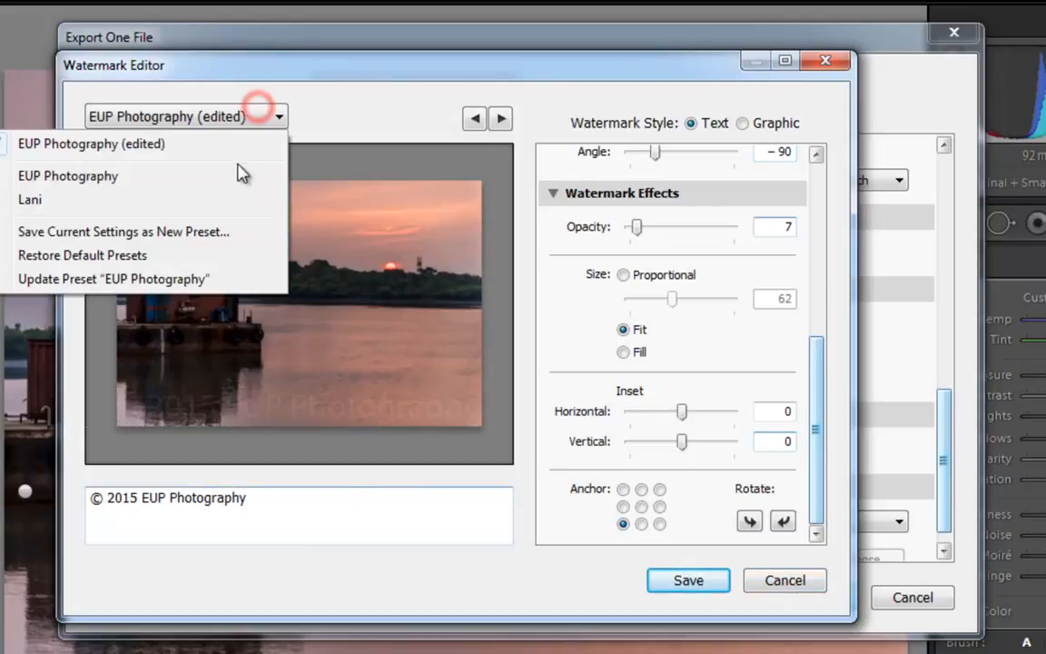
left_click(82, 202)
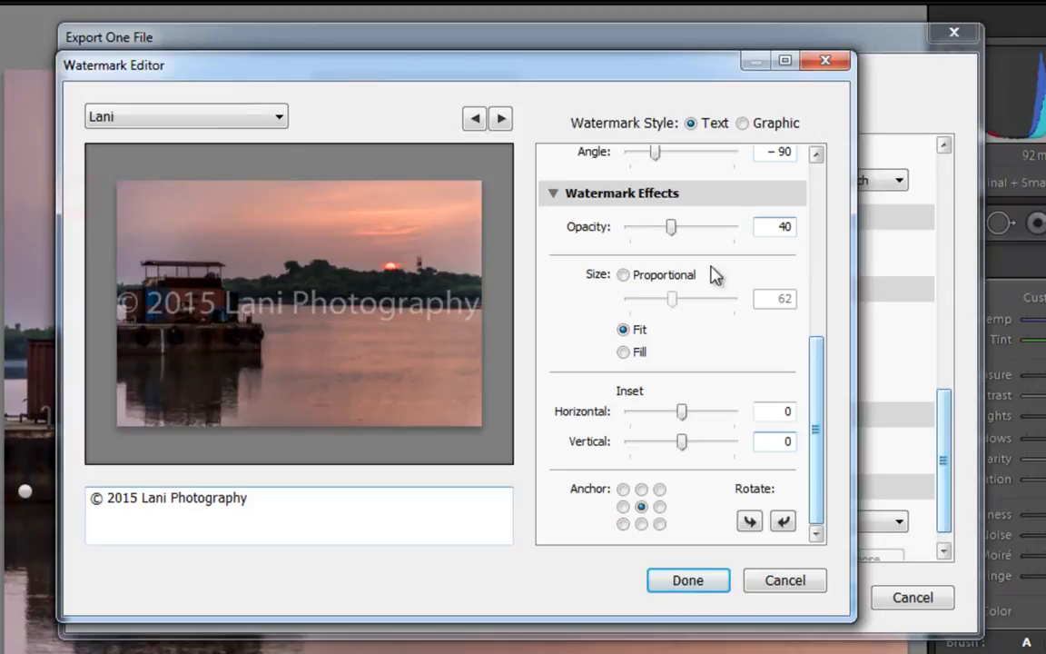
left_click(150, 117)
left_click(89, 145)
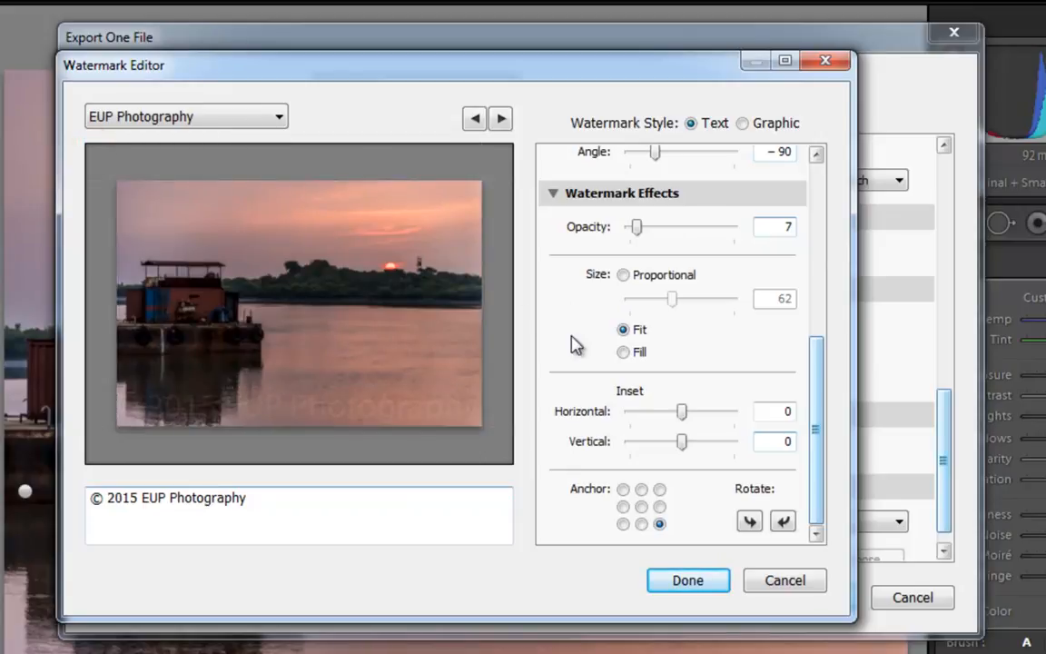
left_click(762, 581)
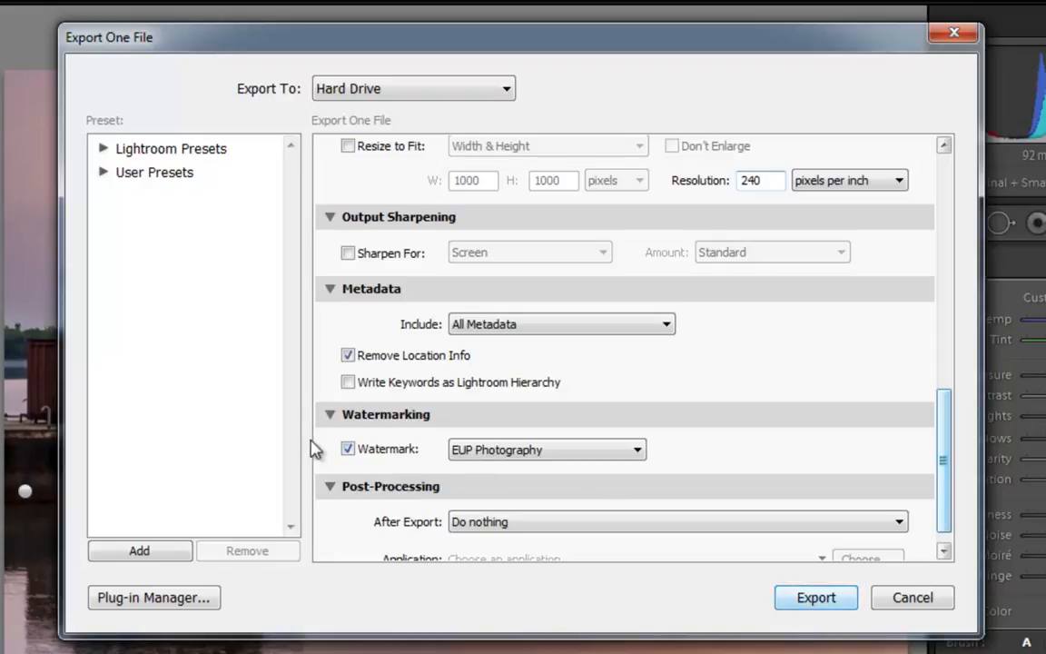
left_click(349, 448)
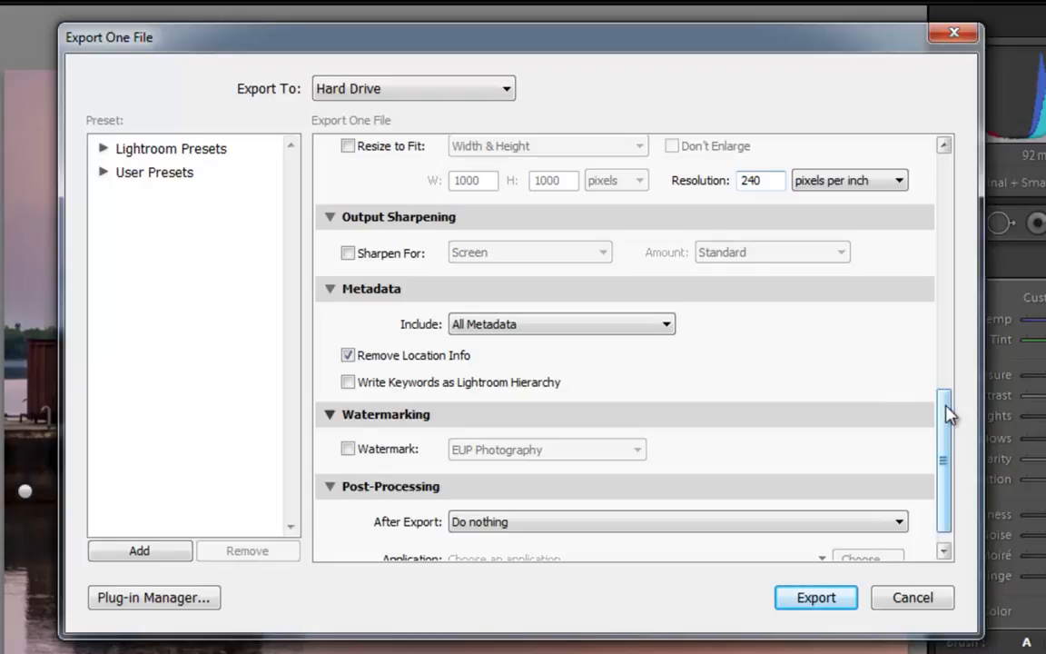
Review the After Export post-processing options, keep Do nothing, and export the photo.
left_click_drag(944, 420, 947, 453)
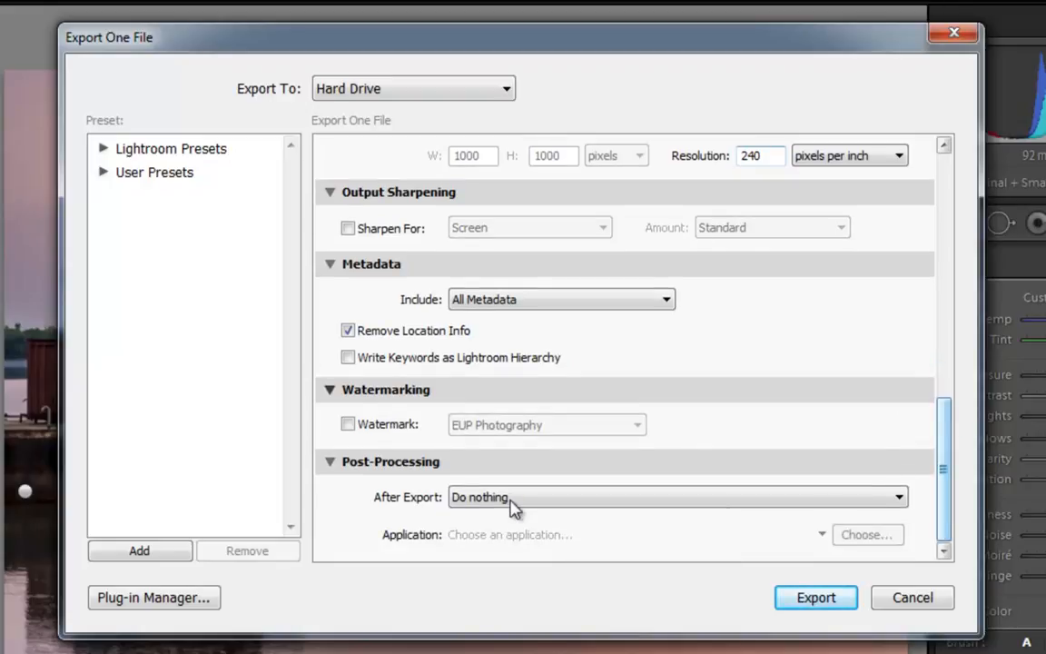
left_click(510, 497)
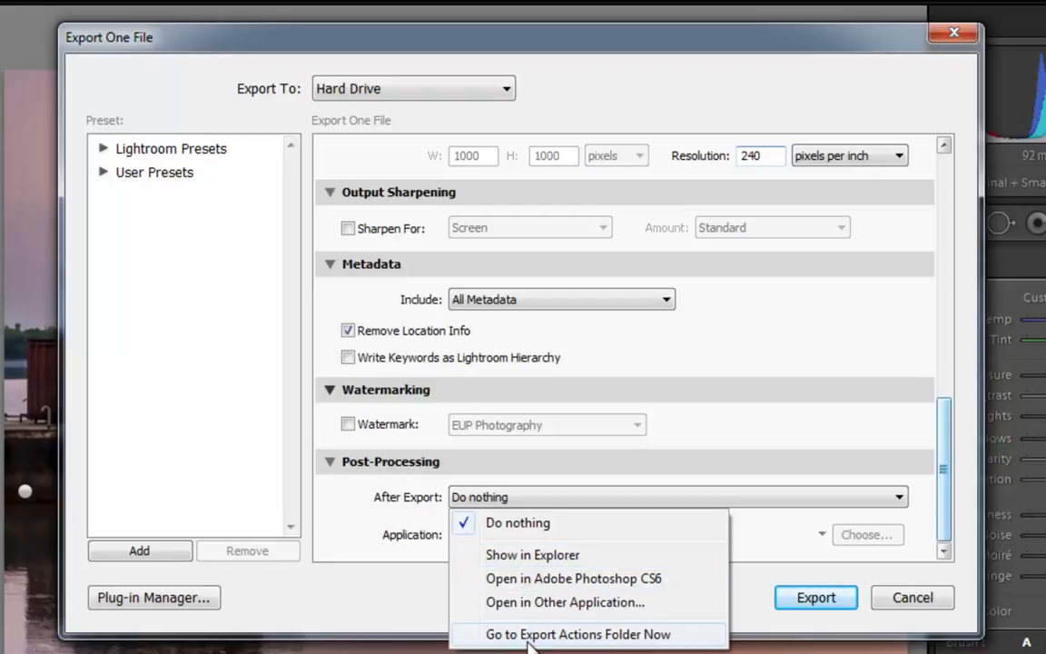
left_click(364, 540)
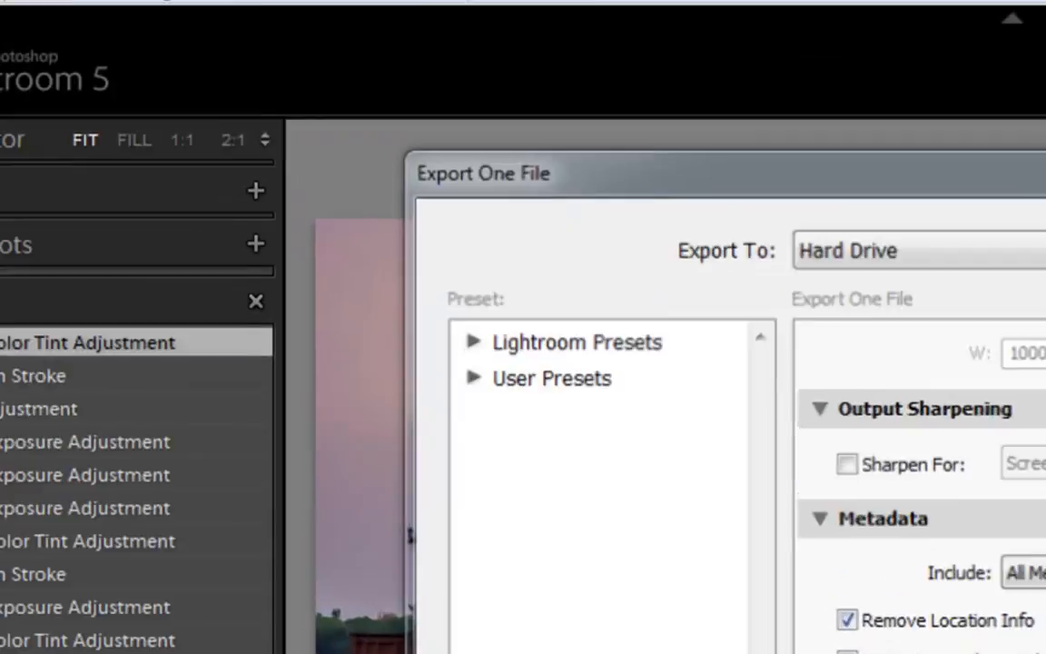
left_click(804, 597)
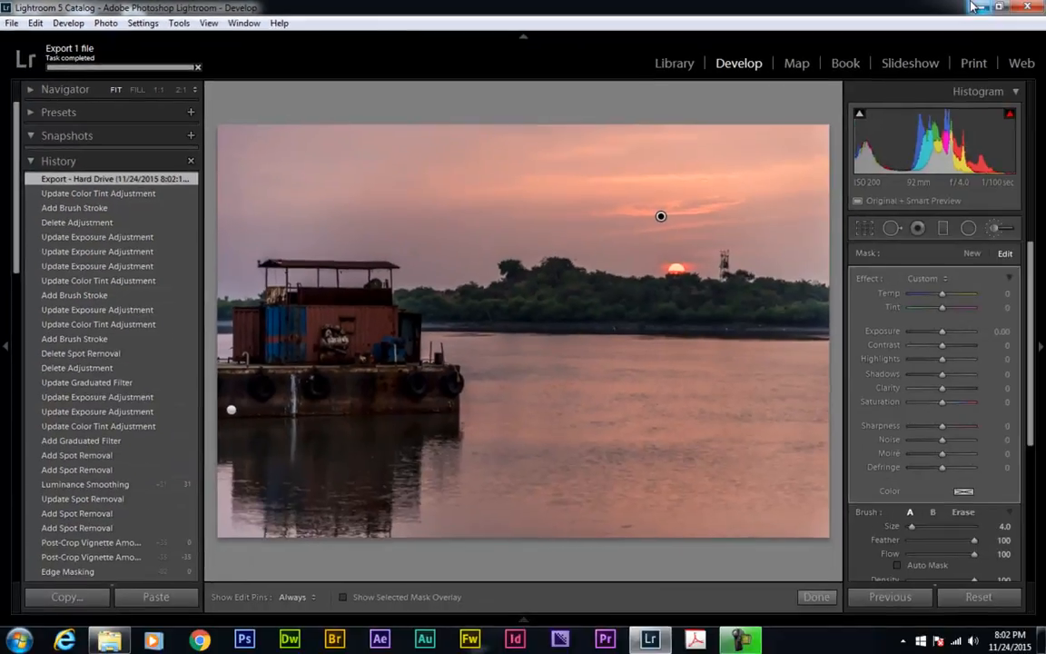
Switch to Windows Explorer and open the exported photo from My Pictures\Post Processed\Lightroom Videos\Video 1.
left_click(969, 5)
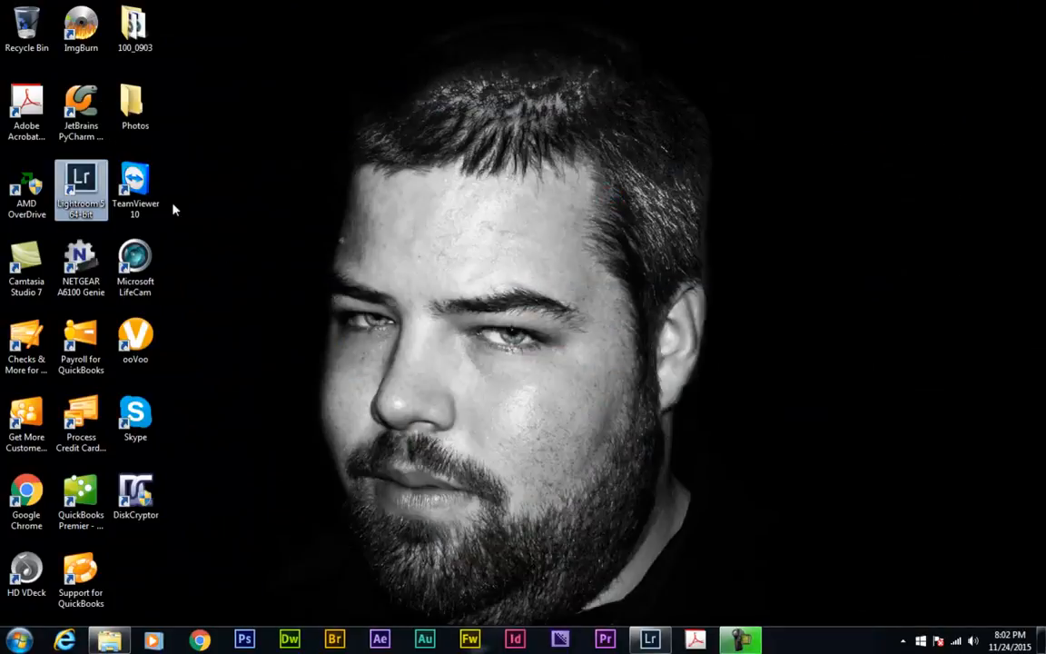
left_click(128, 637)
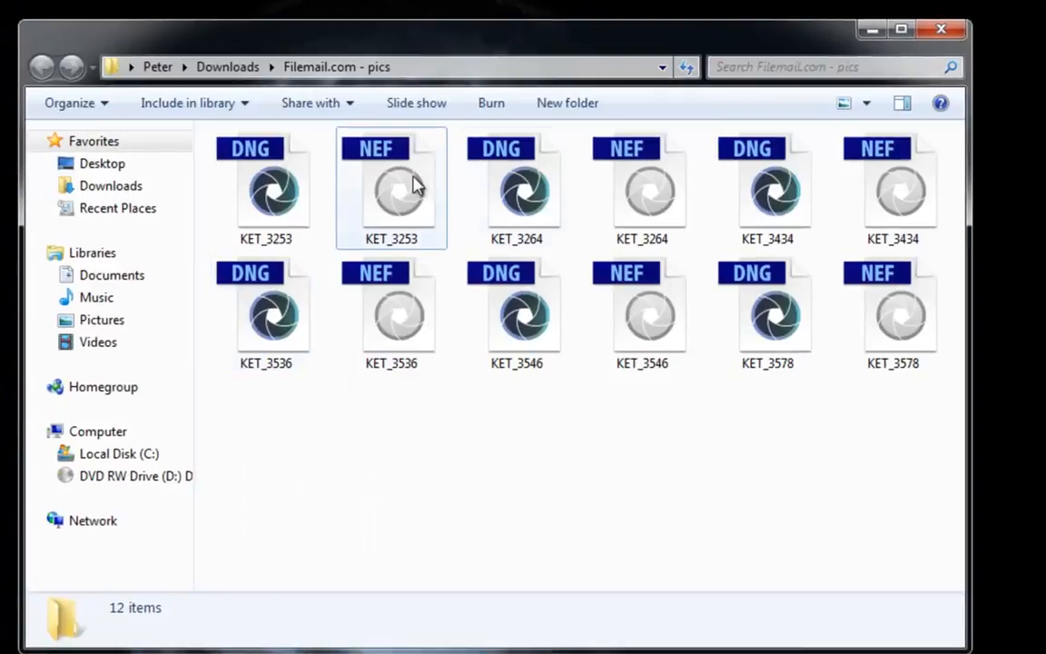
left_click(158, 66)
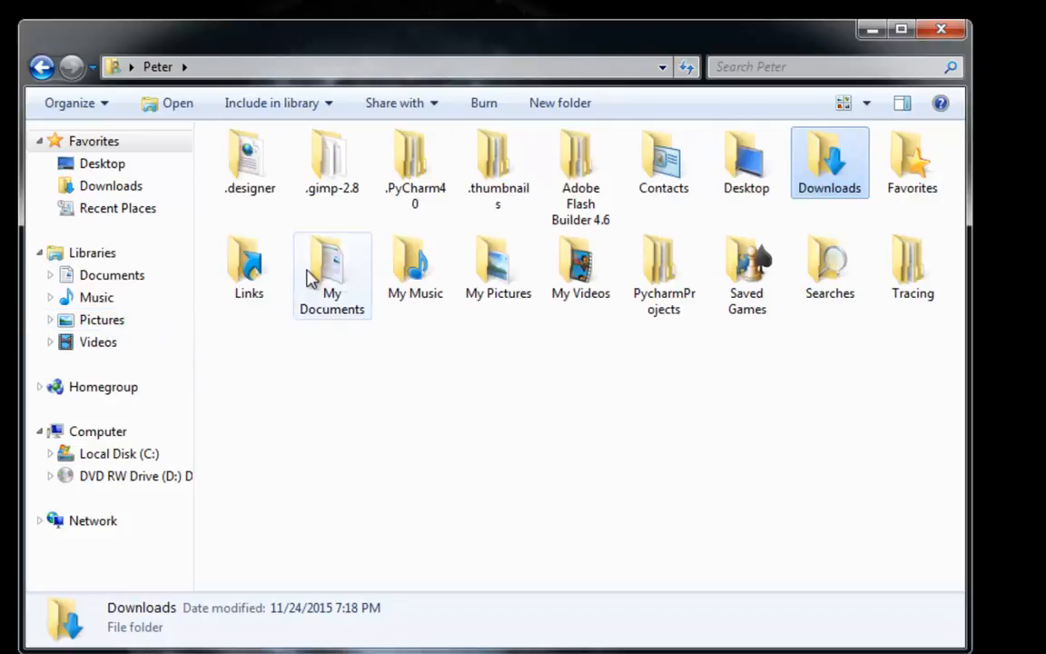
double_click(484, 290)
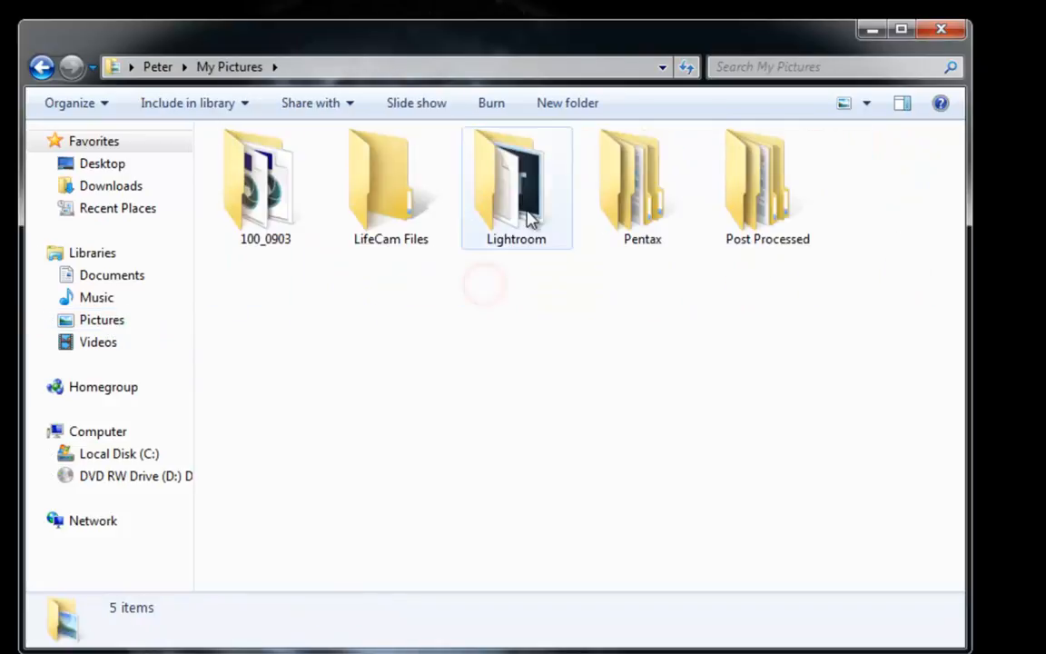
double_click(722, 214)
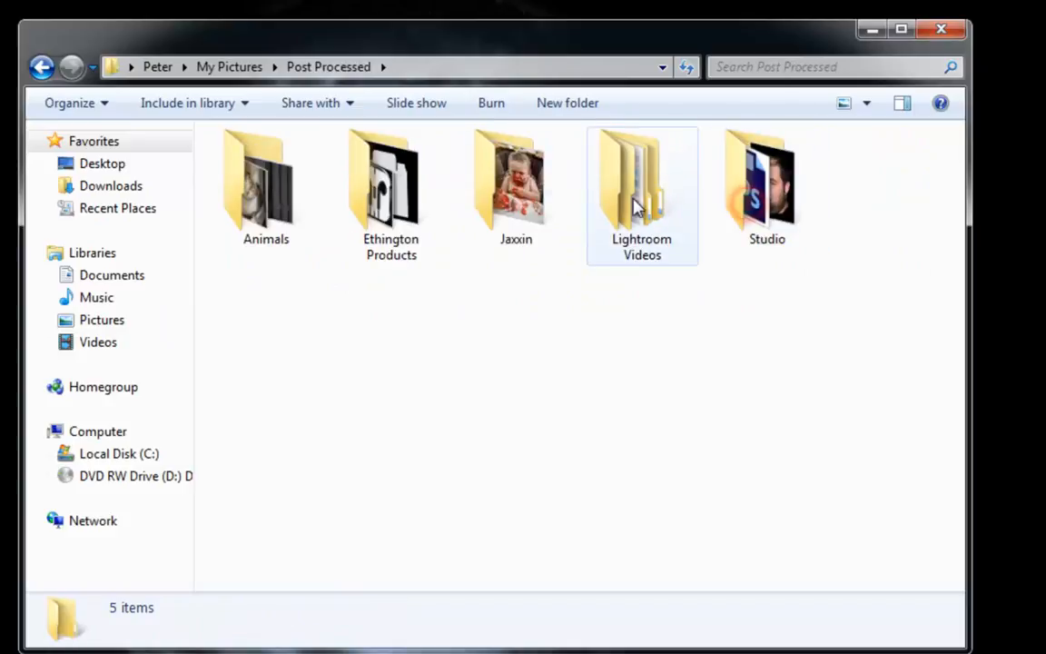
double_click(657, 206)
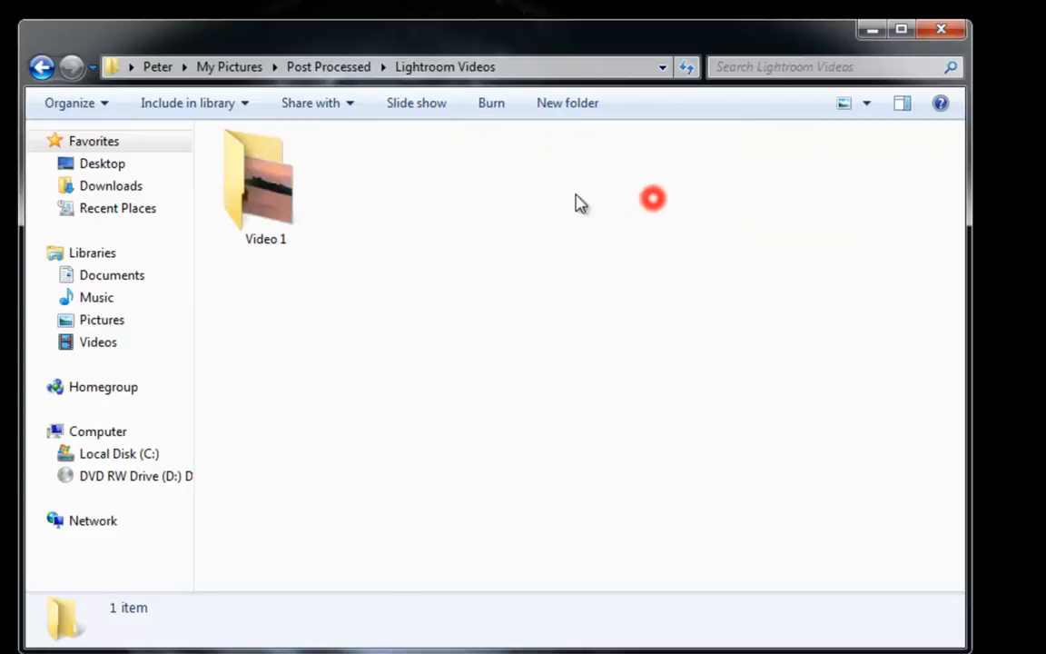
double_click(277, 197)
left_click(261, 168)
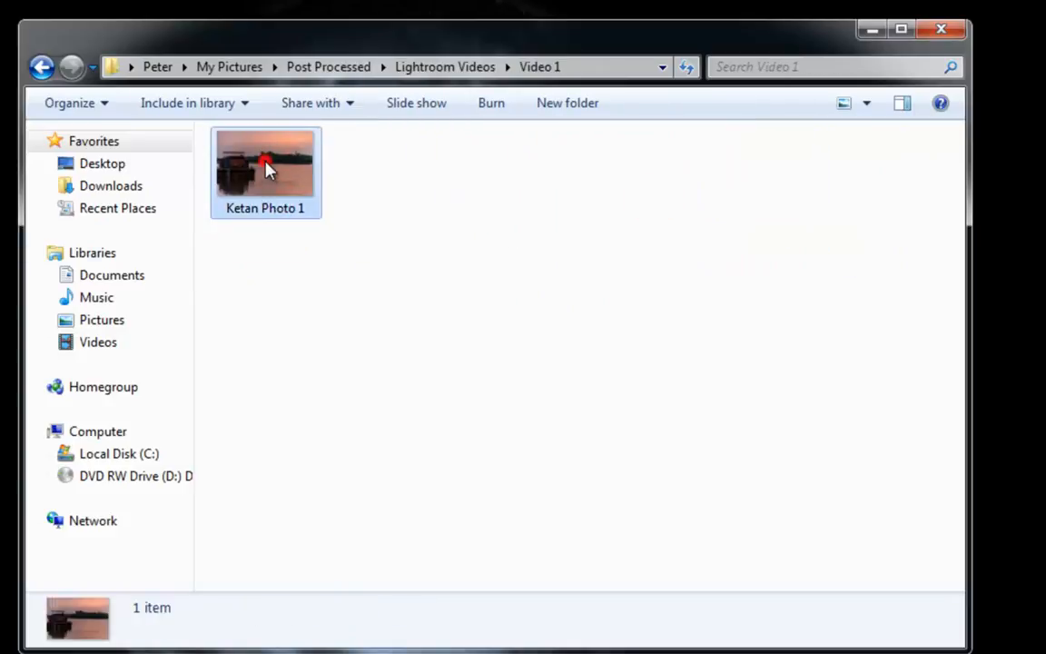
key("Return")
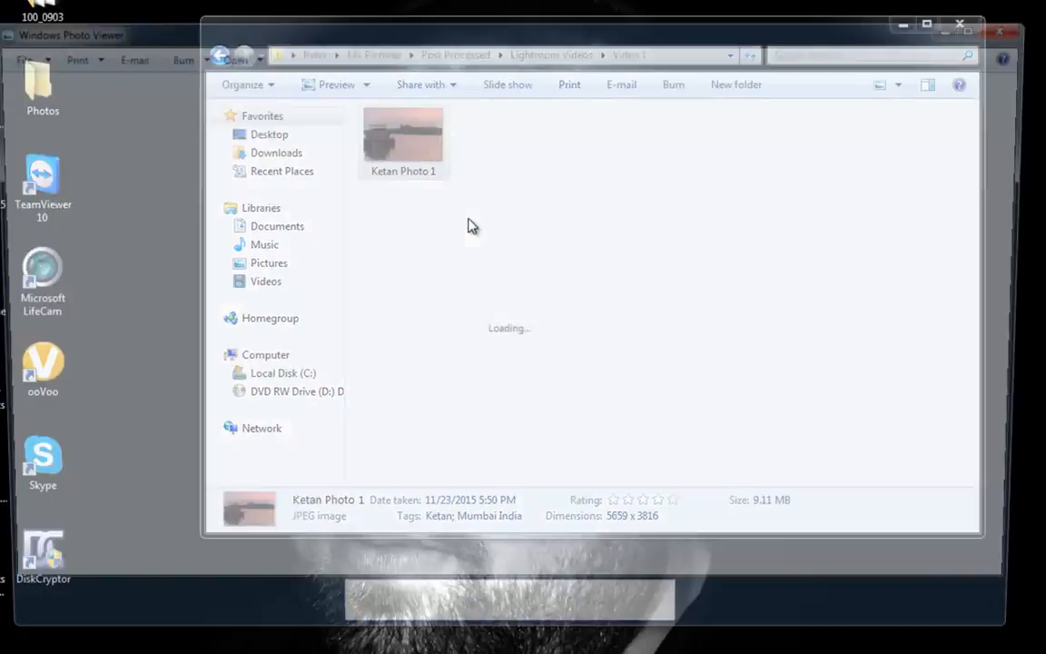